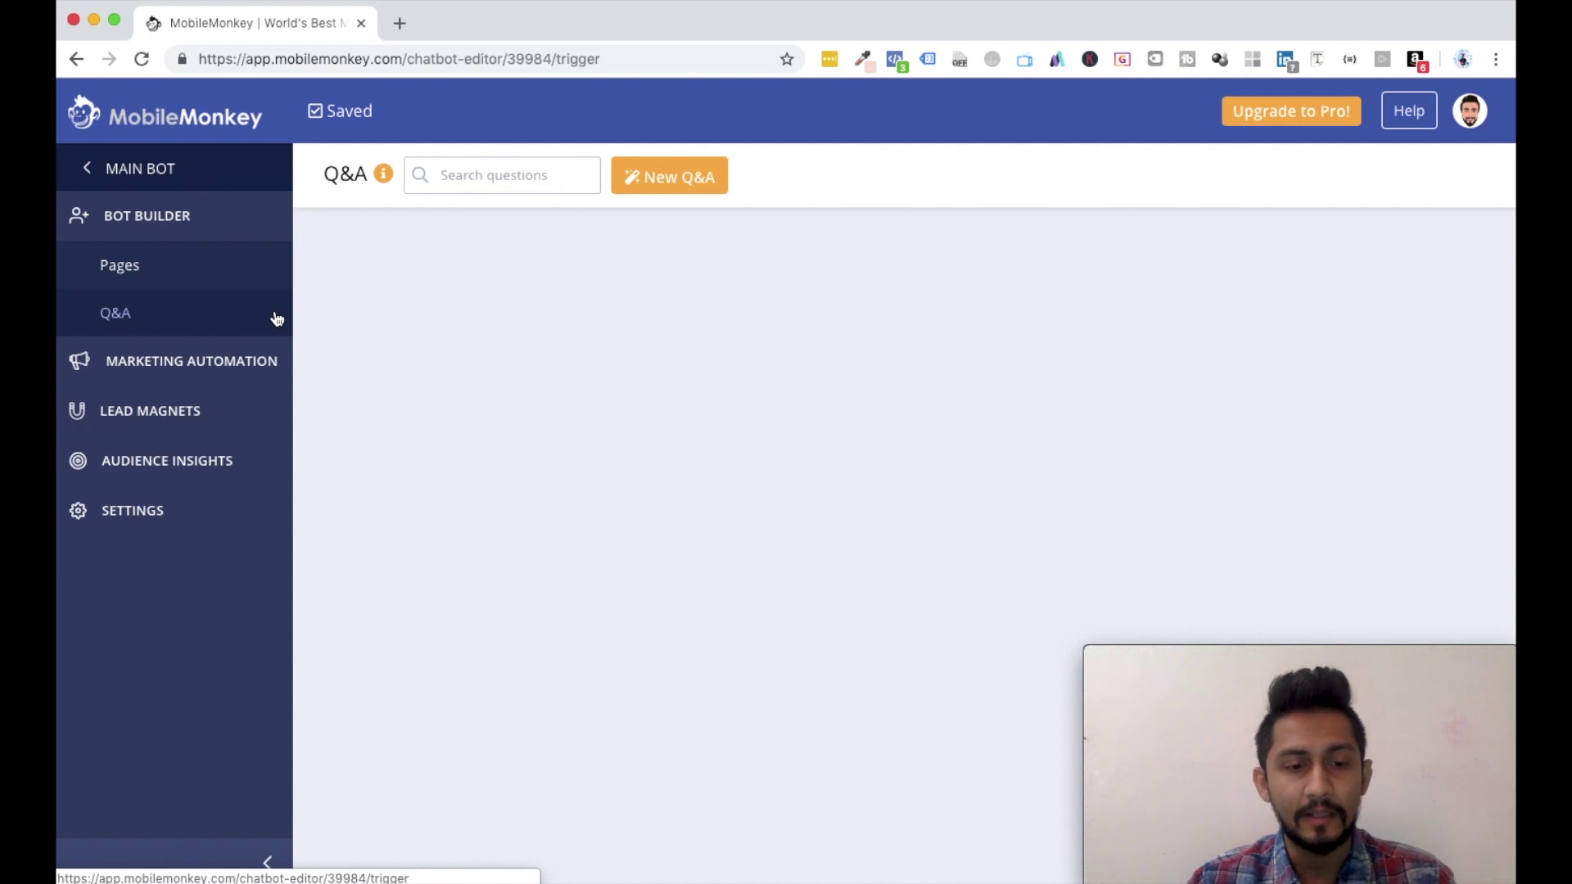
- Switch to Safari to show the connected Facebook page's MobileMonkey dashboard
{"action": "key", "text": "super+Tab"}
{"action": "key", "text": "super+Tab"}
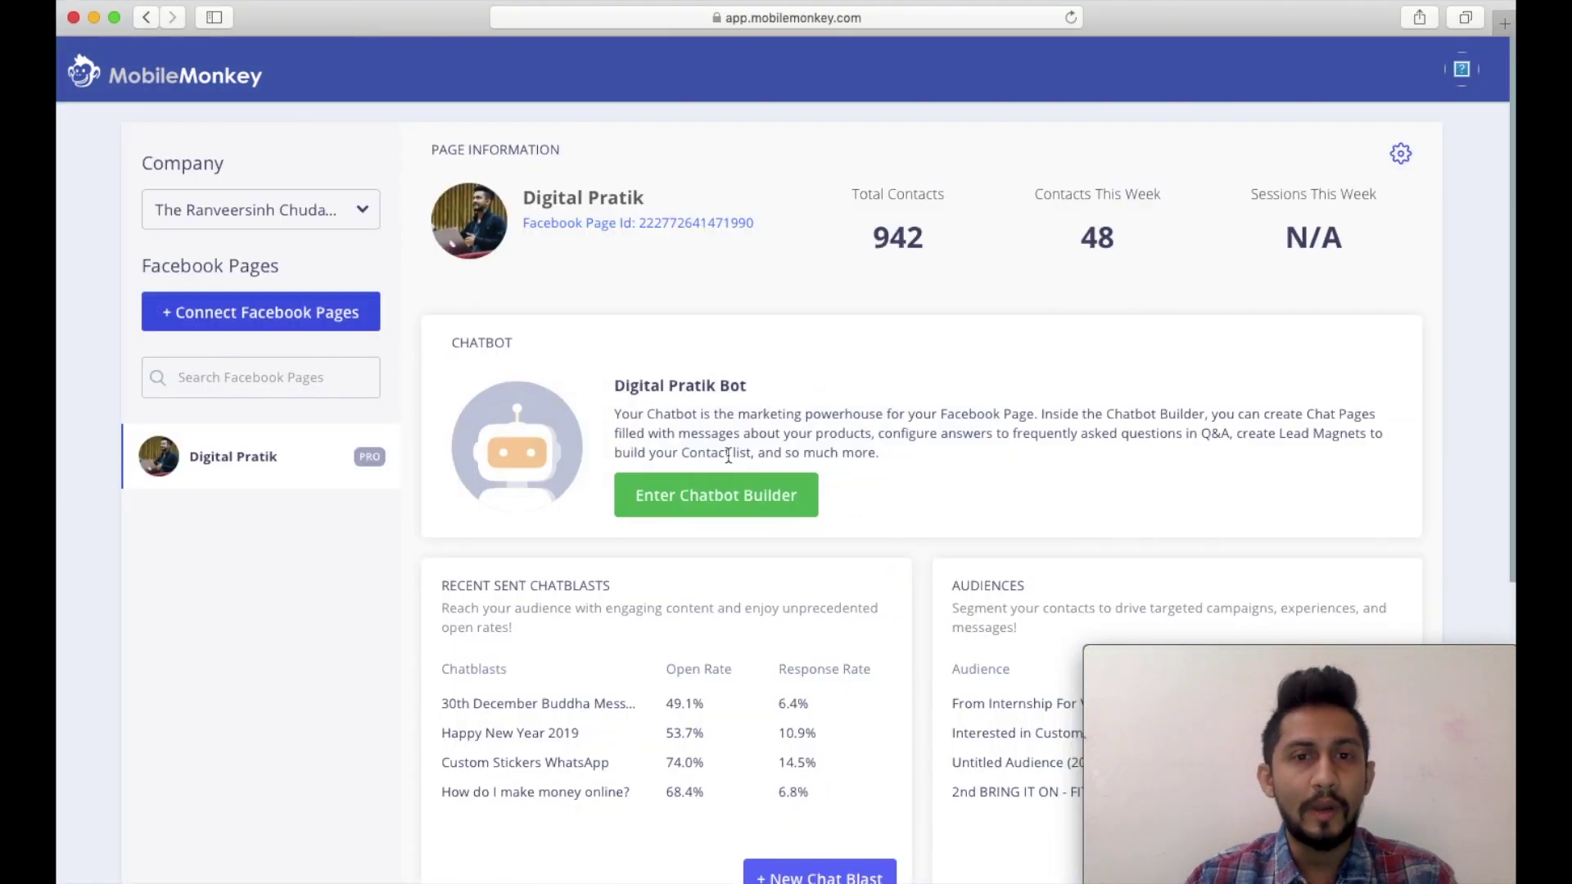
- Open the chatbot builder's Q&A section and scroll through its Q&A entries
{"action": "left_click", "coordinate": [740, 505]}
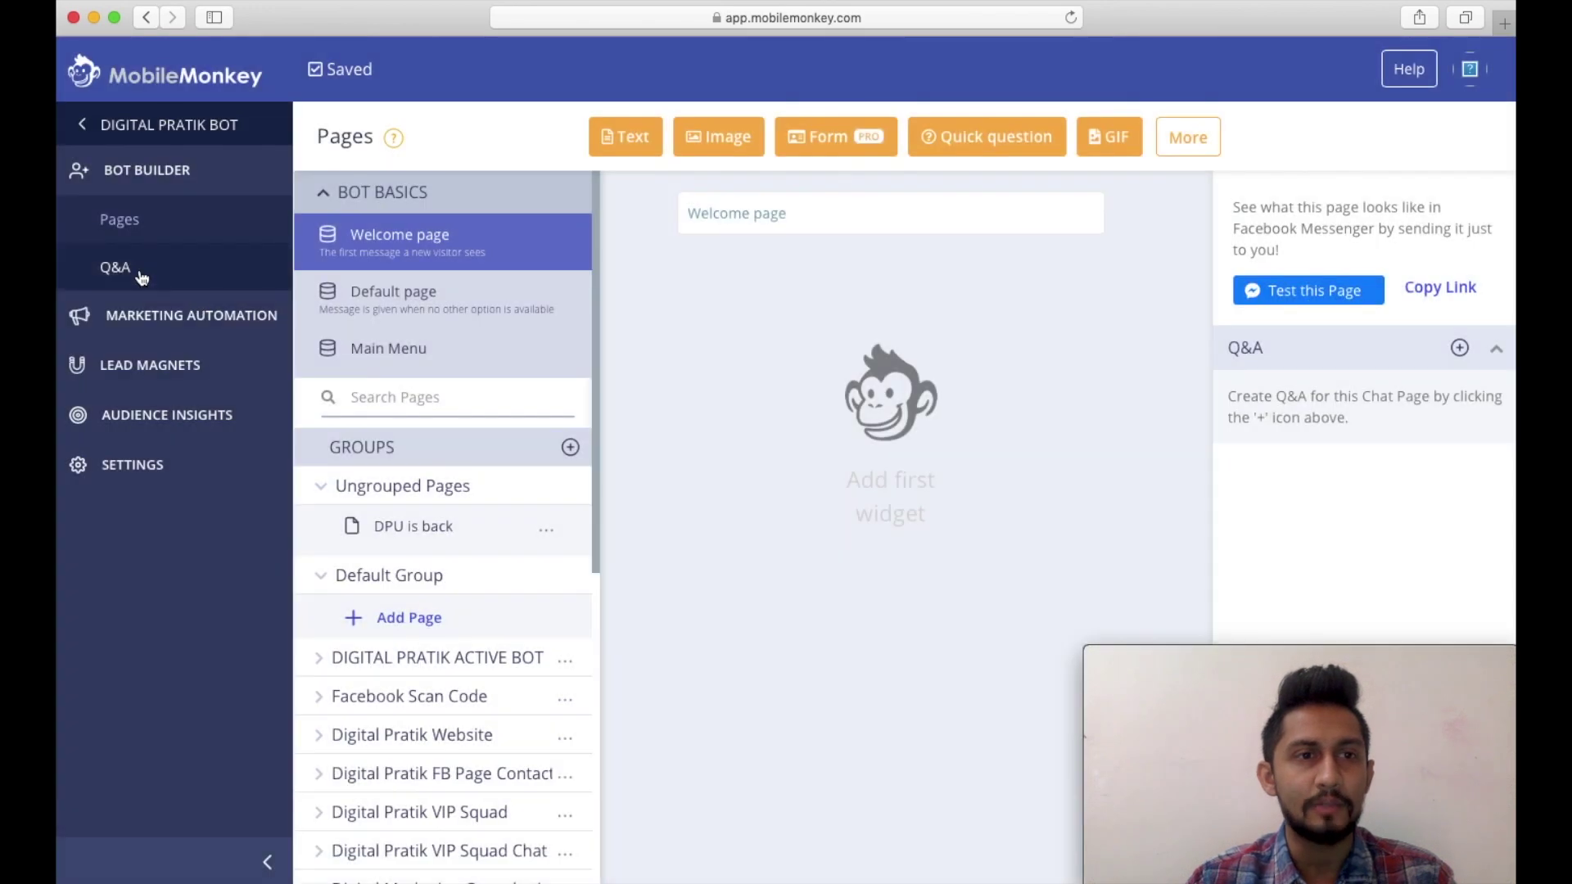
{"action": "left_click", "coordinate": [116, 268]}
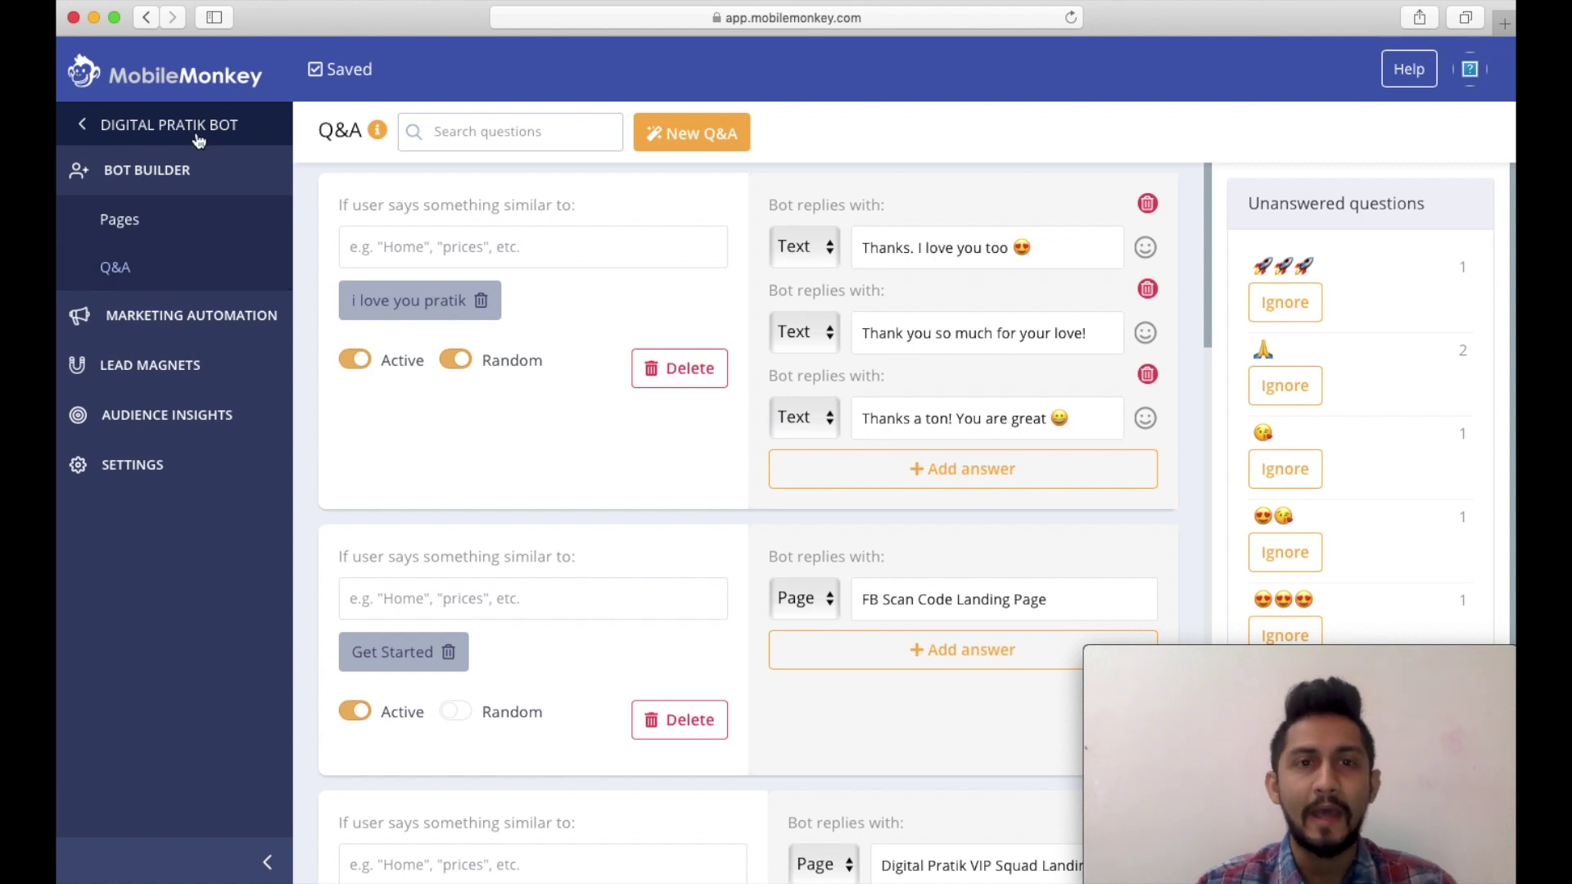
{"action": "key", "text": "super+Tab"}
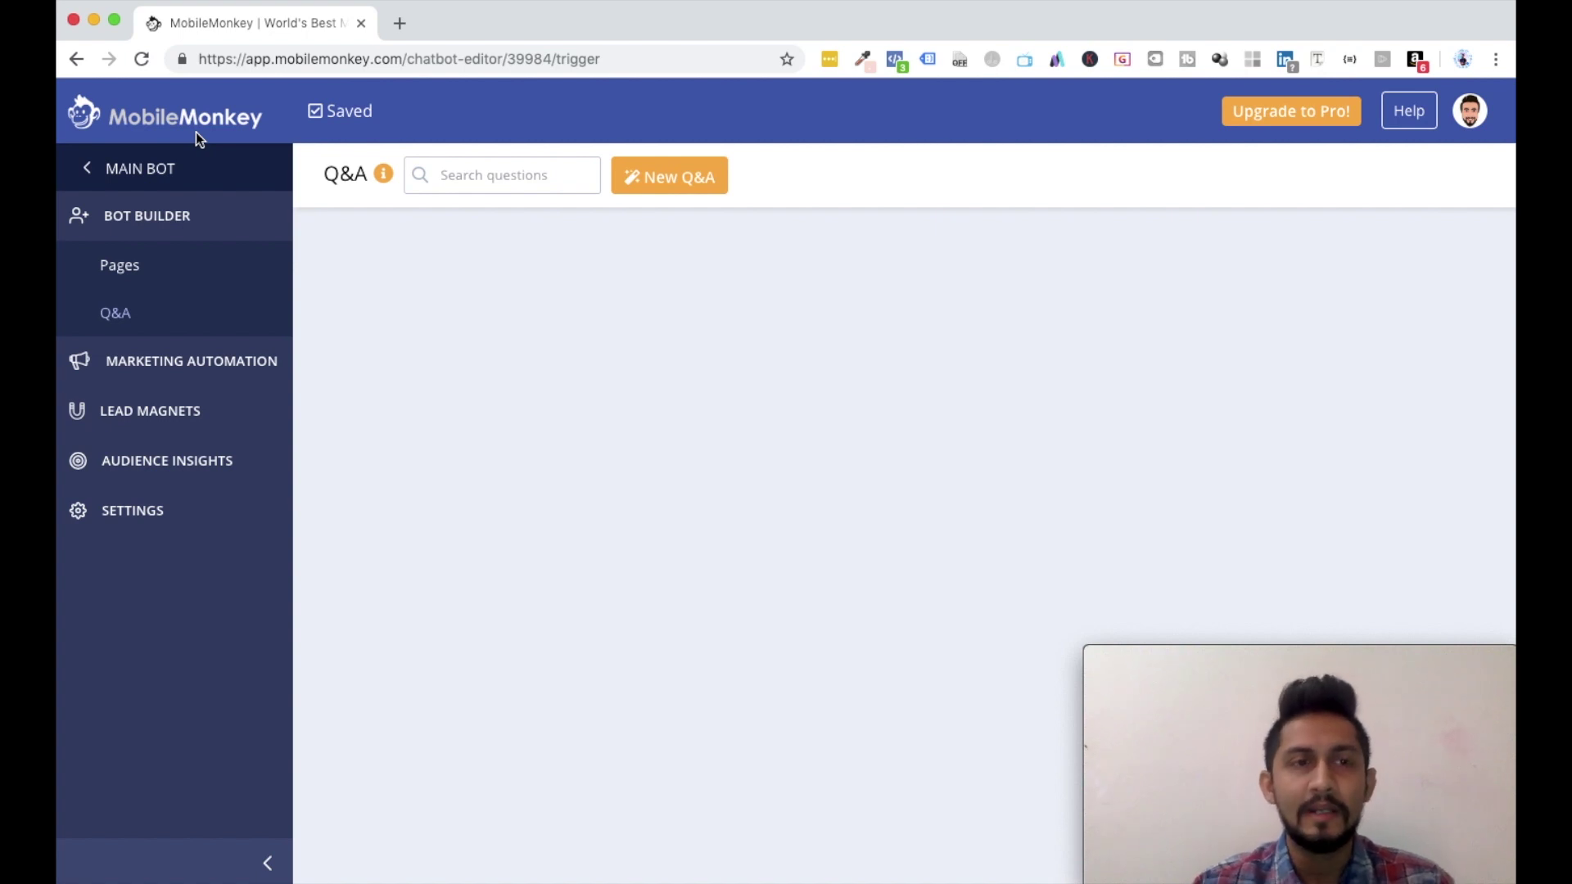
{"action": "key", "text": "super+Tab"}
{"action": "scroll", "coordinate": [752, 539], "scroll_direction": "down", "scroll_amount": 2}
{"action": "scroll", "coordinate": [752, 539], "scroll_direction": "down", "scroll_amount": 10}
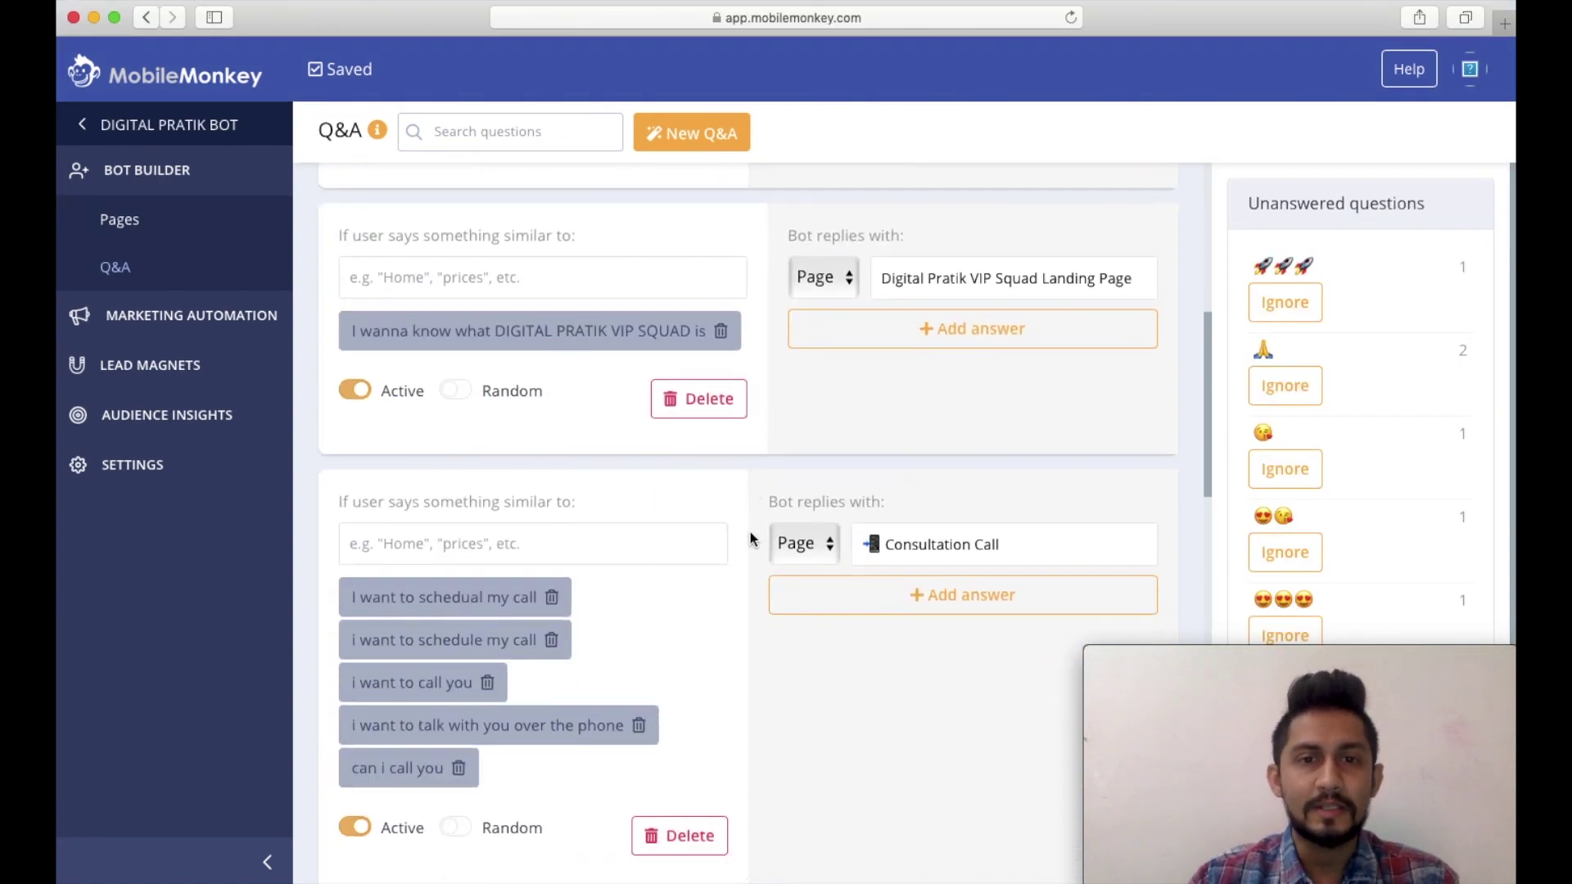
{"action": "scroll", "coordinate": [751, 538], "scroll_direction": "up", "scroll_amount": 10}
{"action": "scroll", "coordinate": [752, 539], "scroll_direction": "up", "scroll_amount": 5}
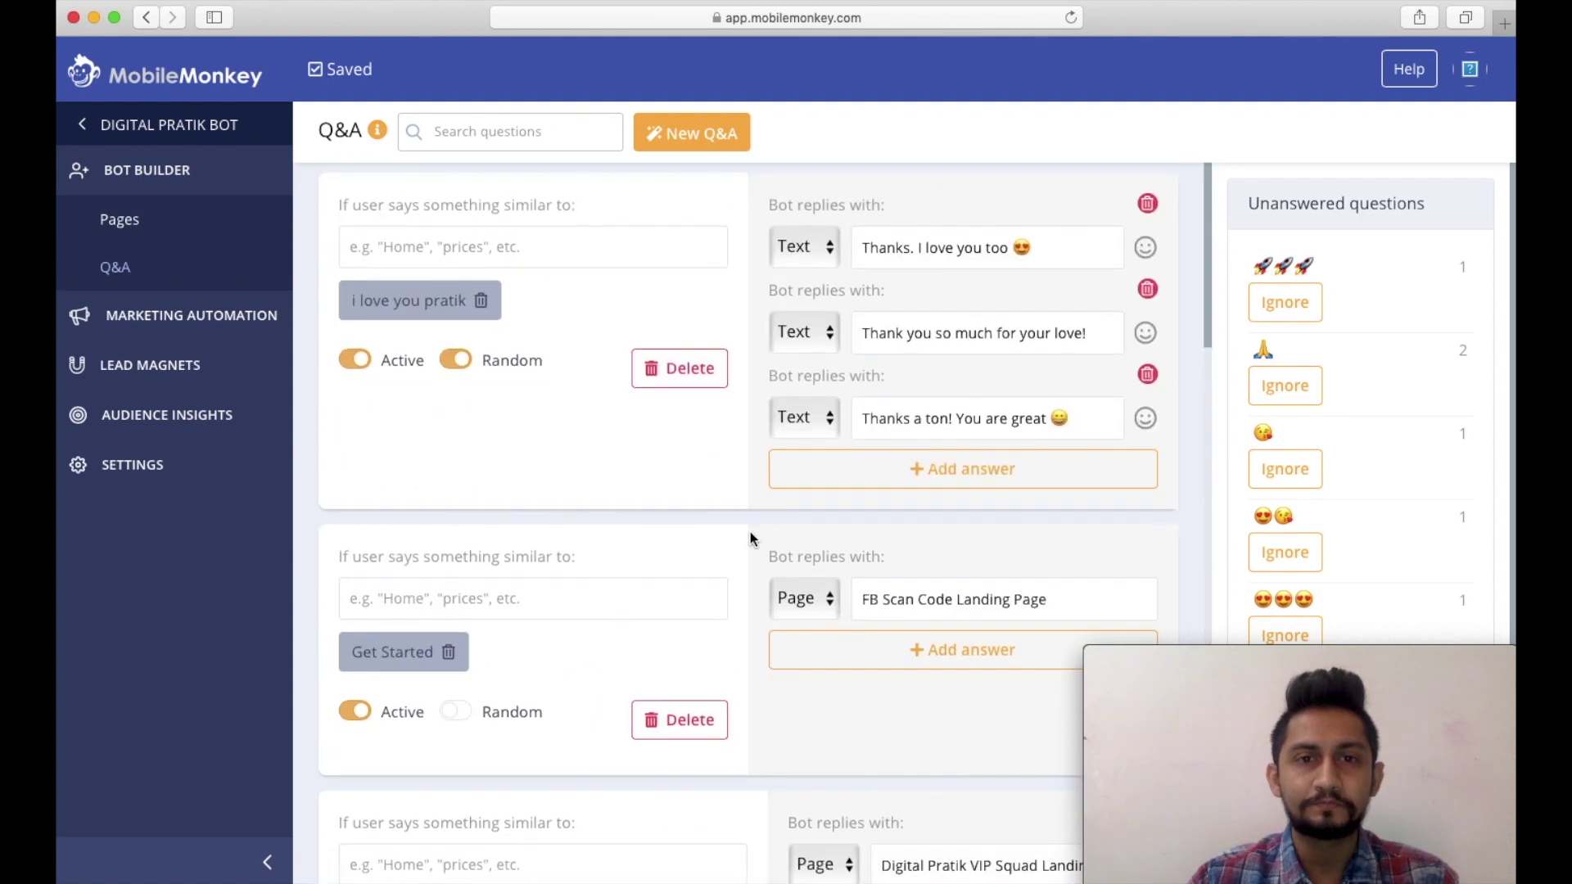
- Add a new blank Q&A card on the other bot's Q&A page in Chrome
{"action": "key", "text": "super+Tab"}
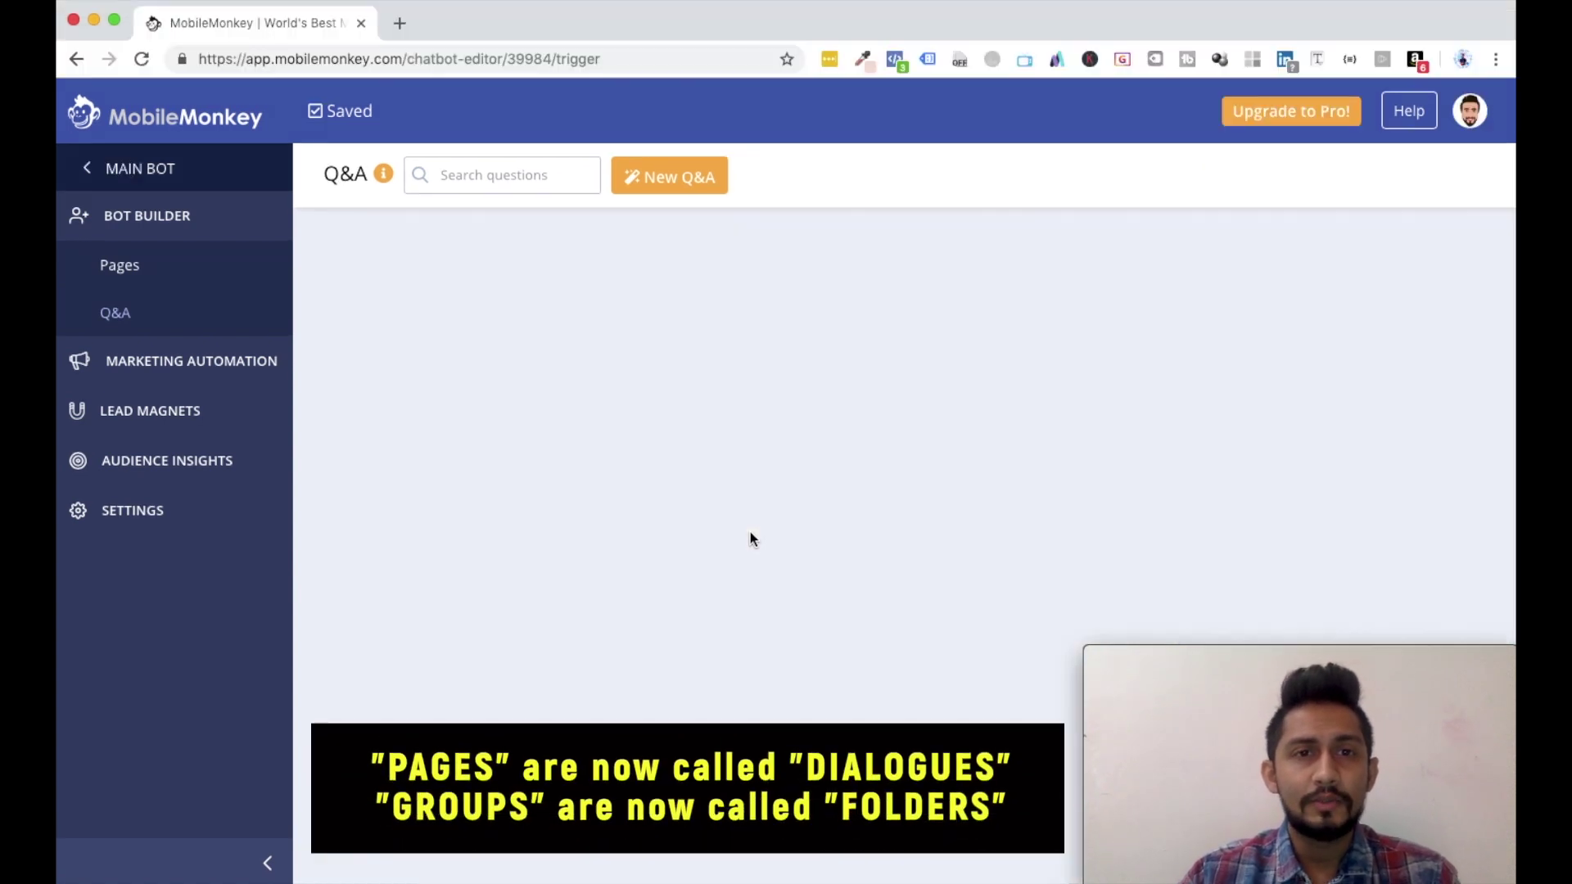
{"action": "left_click", "coordinate": [670, 182]}
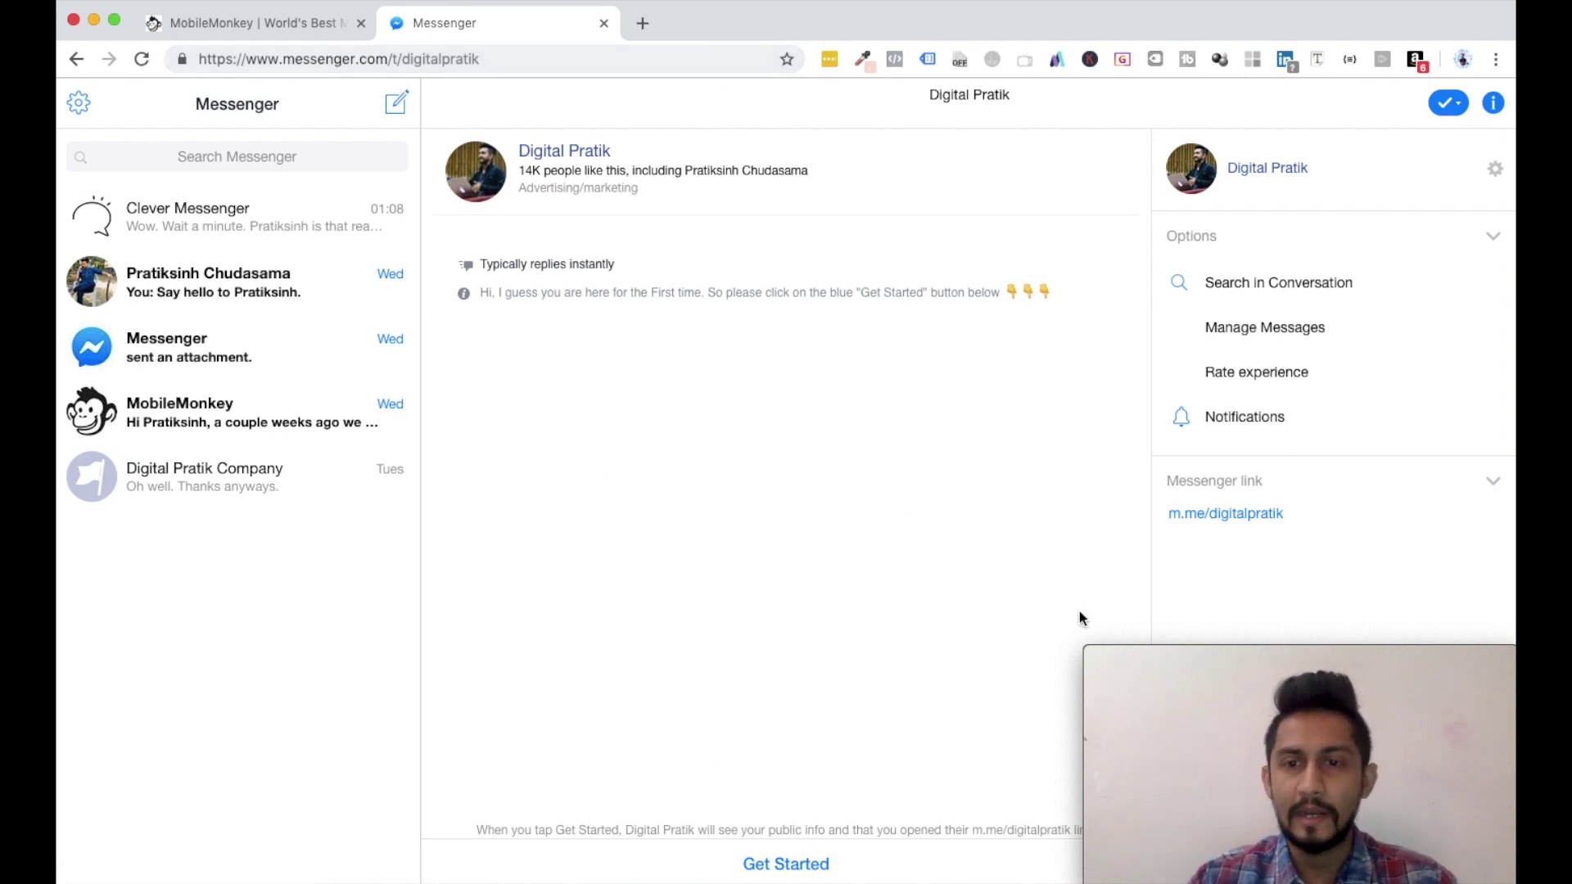
- Press Get Started and answer the quick replies 'and i will also,,,' and 'Hmm, let me think'
{"action": "left_click", "coordinate": [1116, 659]}
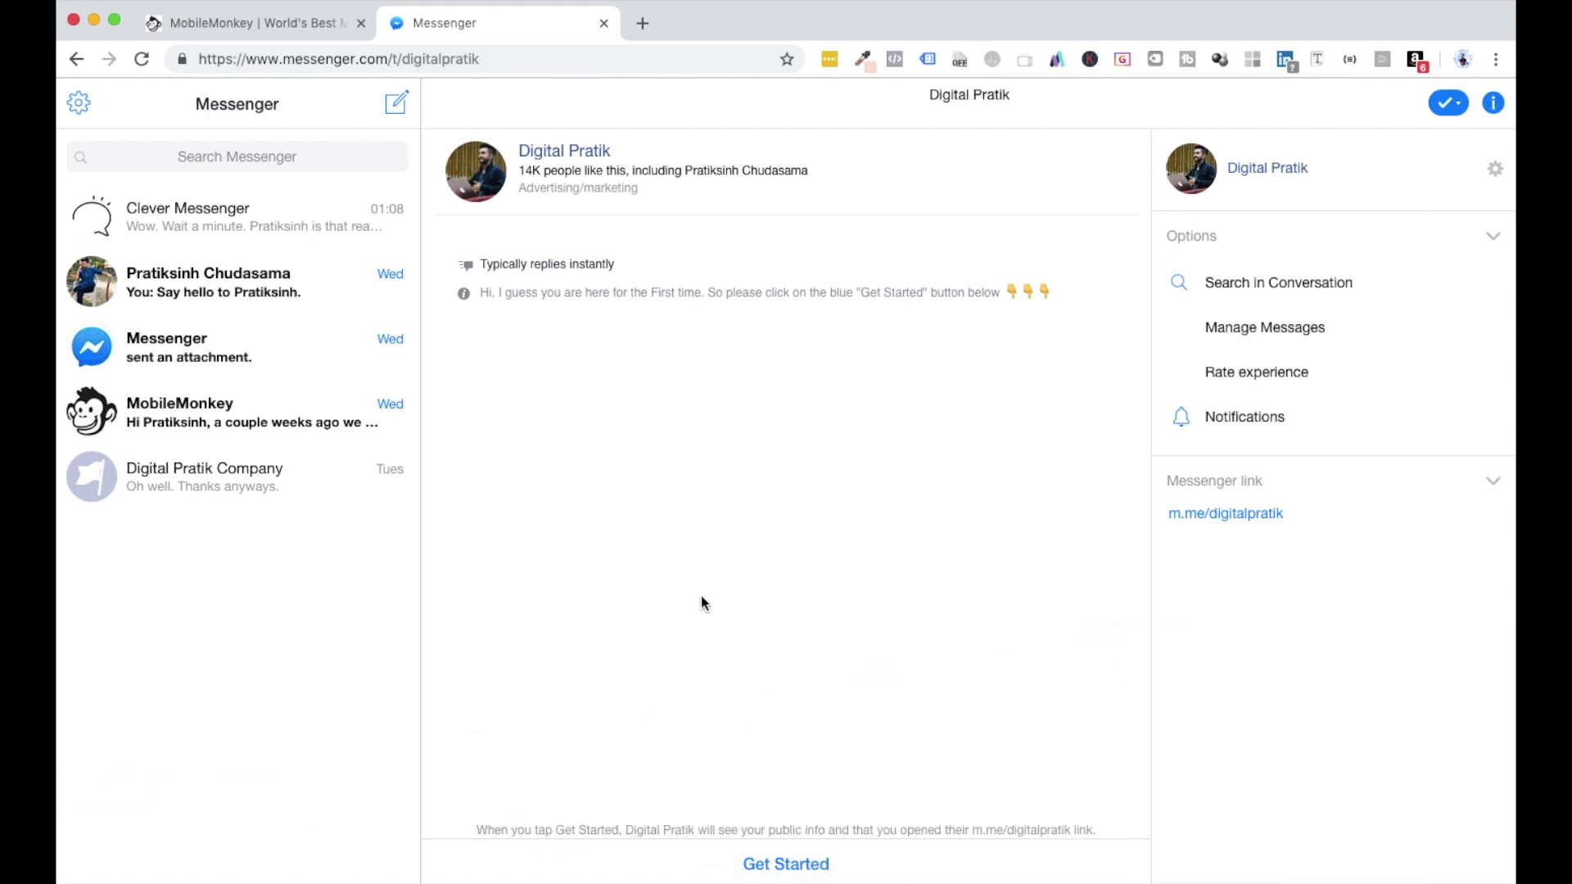
{"action": "left_click", "coordinate": [787, 865]}
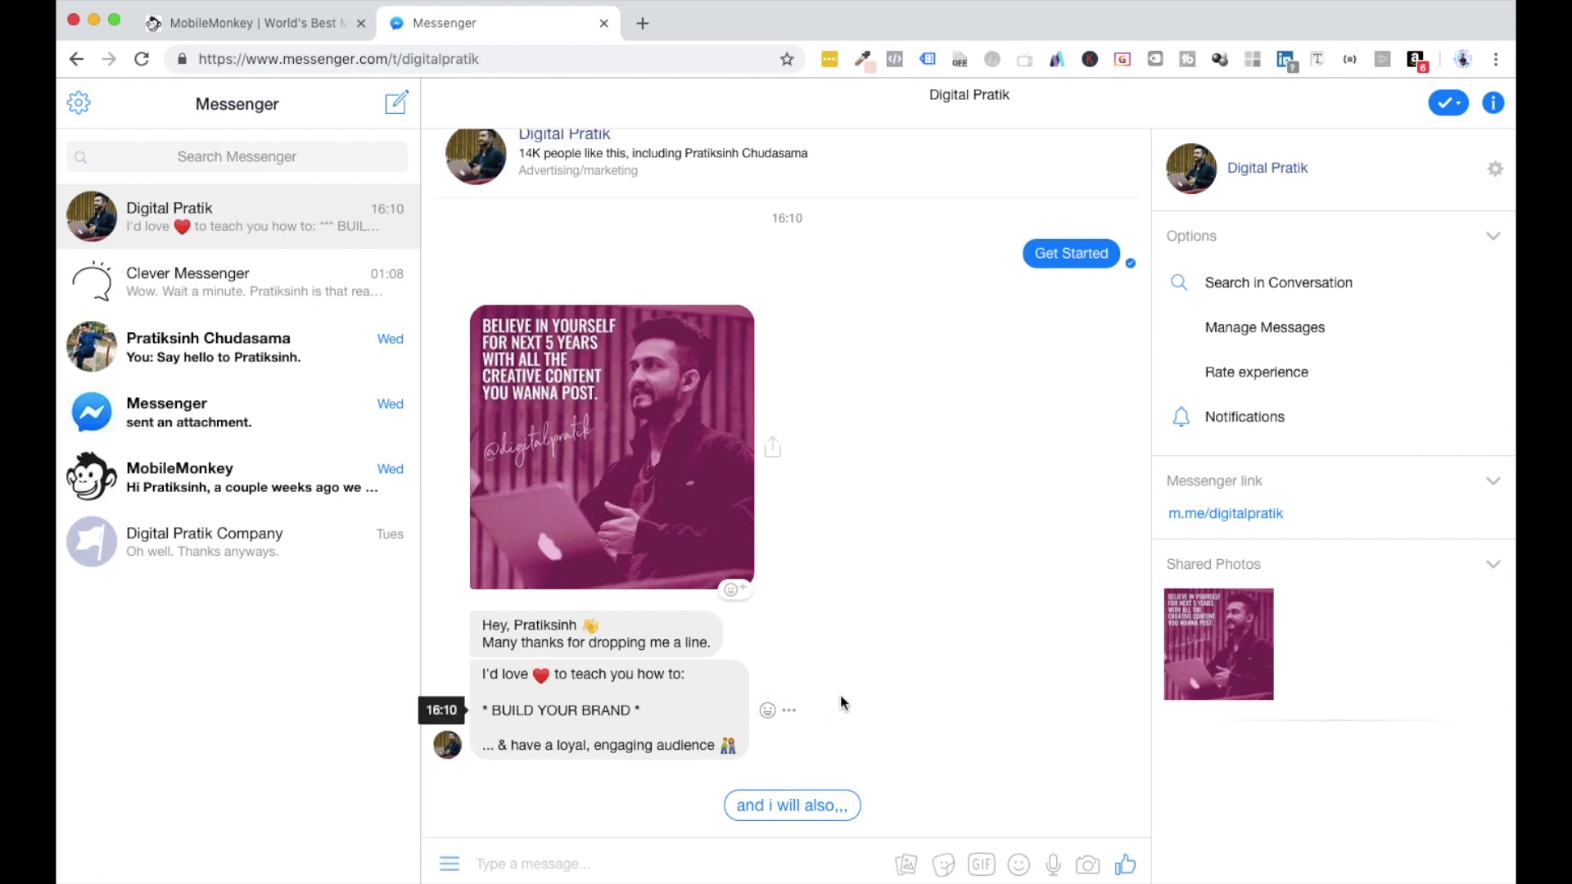
{"action": "left_click", "coordinate": [803, 814]}
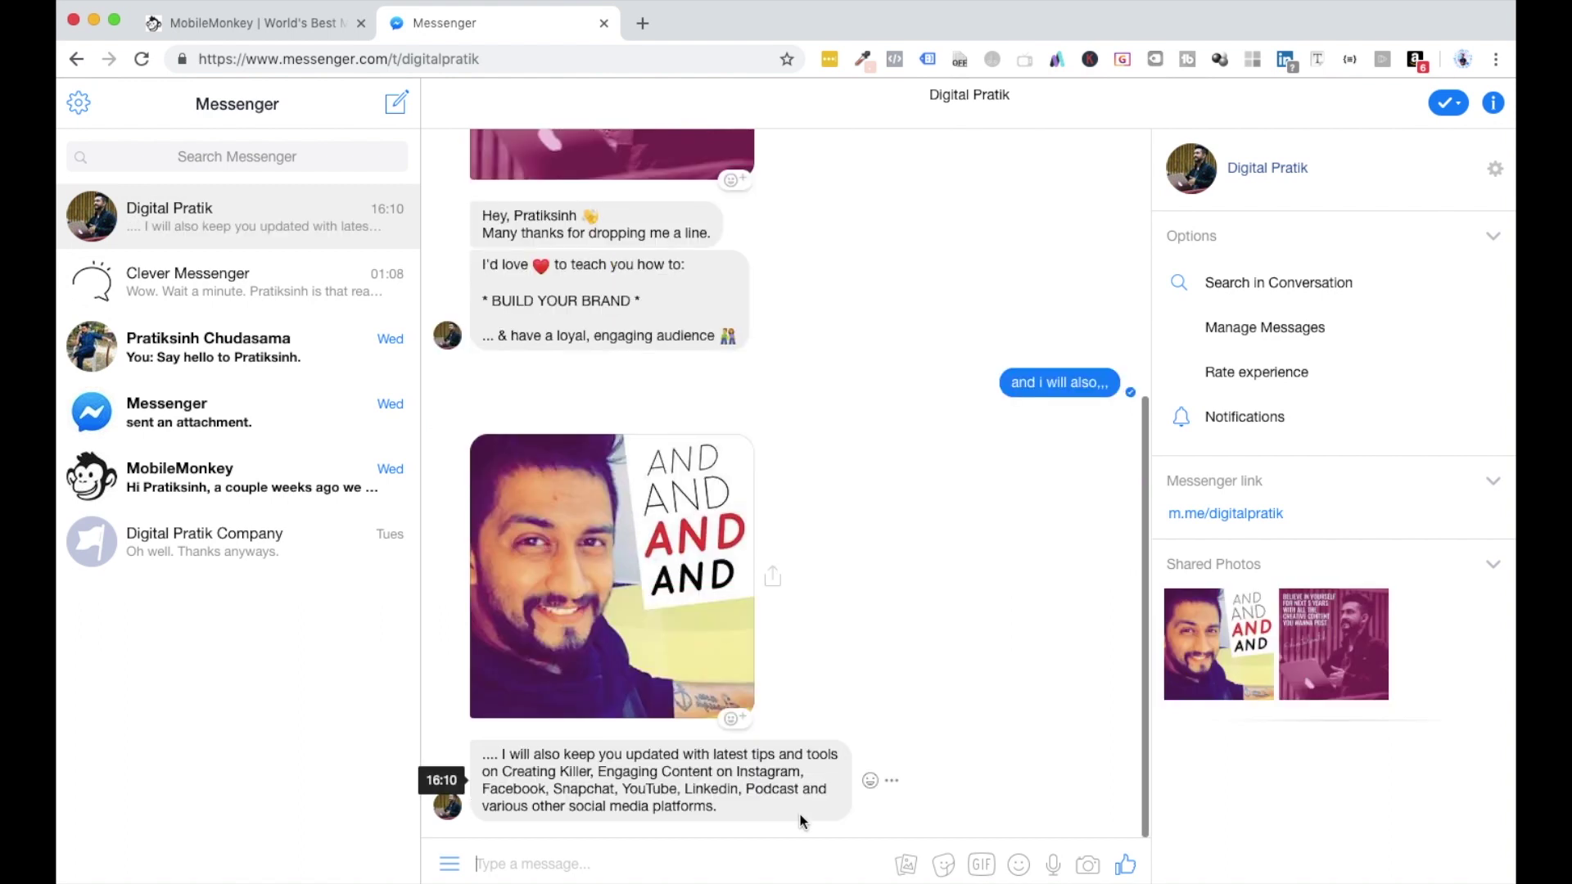
{"action": "left_click", "coordinate": [861, 805]}
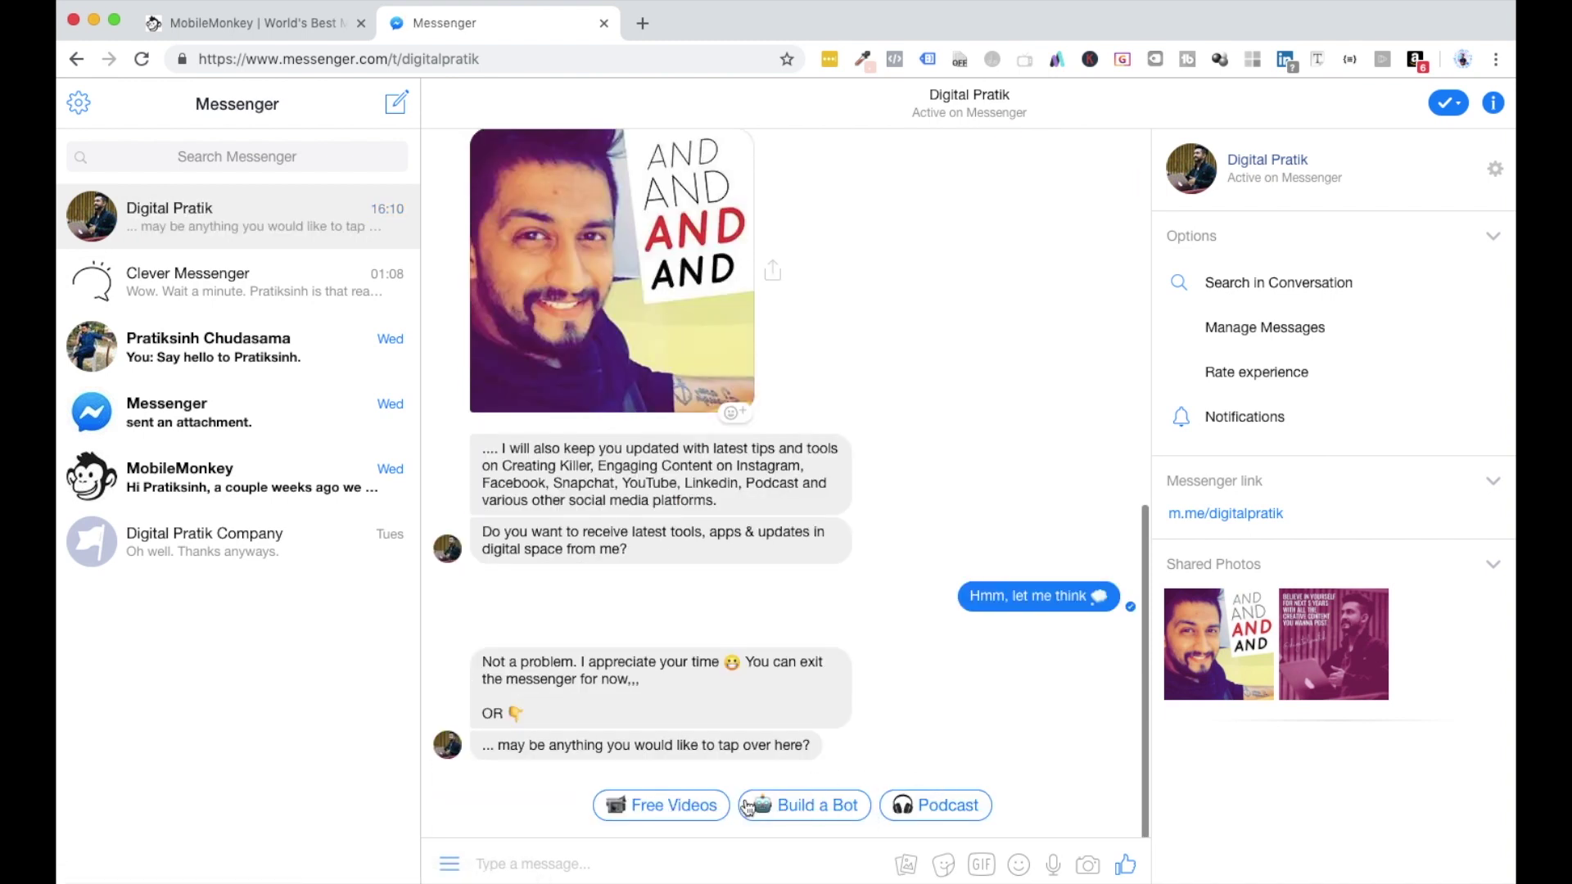
{"action": "left_click", "coordinate": [565, 862]}
- Send test messages 'i hate you' plus a name, 'you are ugly' and 'i am beautiful'
{"action": "type", "text": "i hate you pr"}
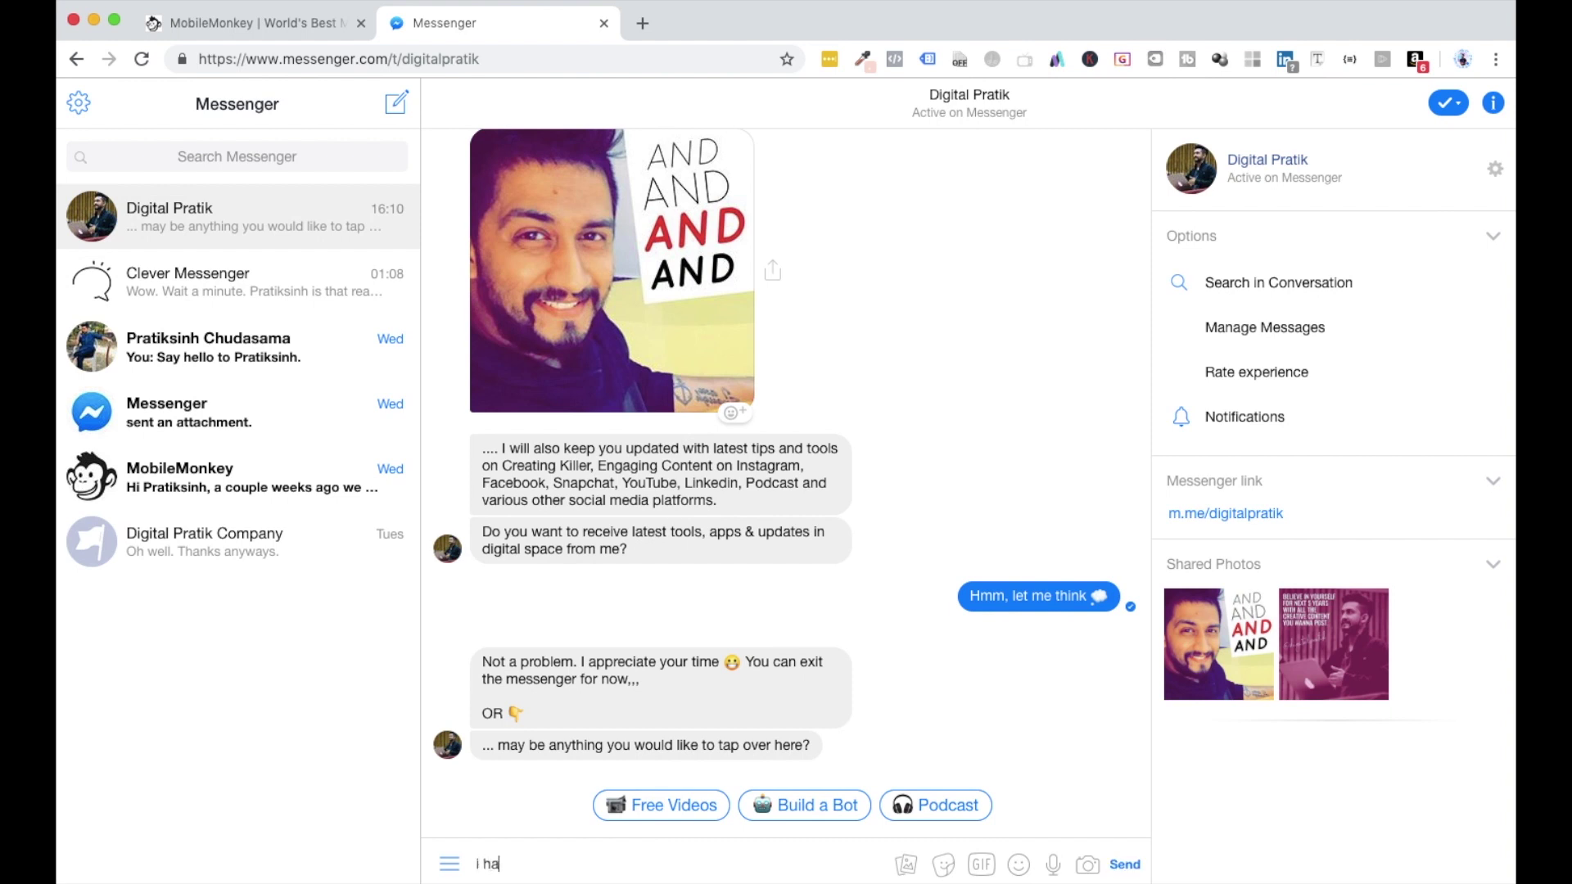
{"action": "type", "text": "atik"}
{"action": "key", "text": "Return"}
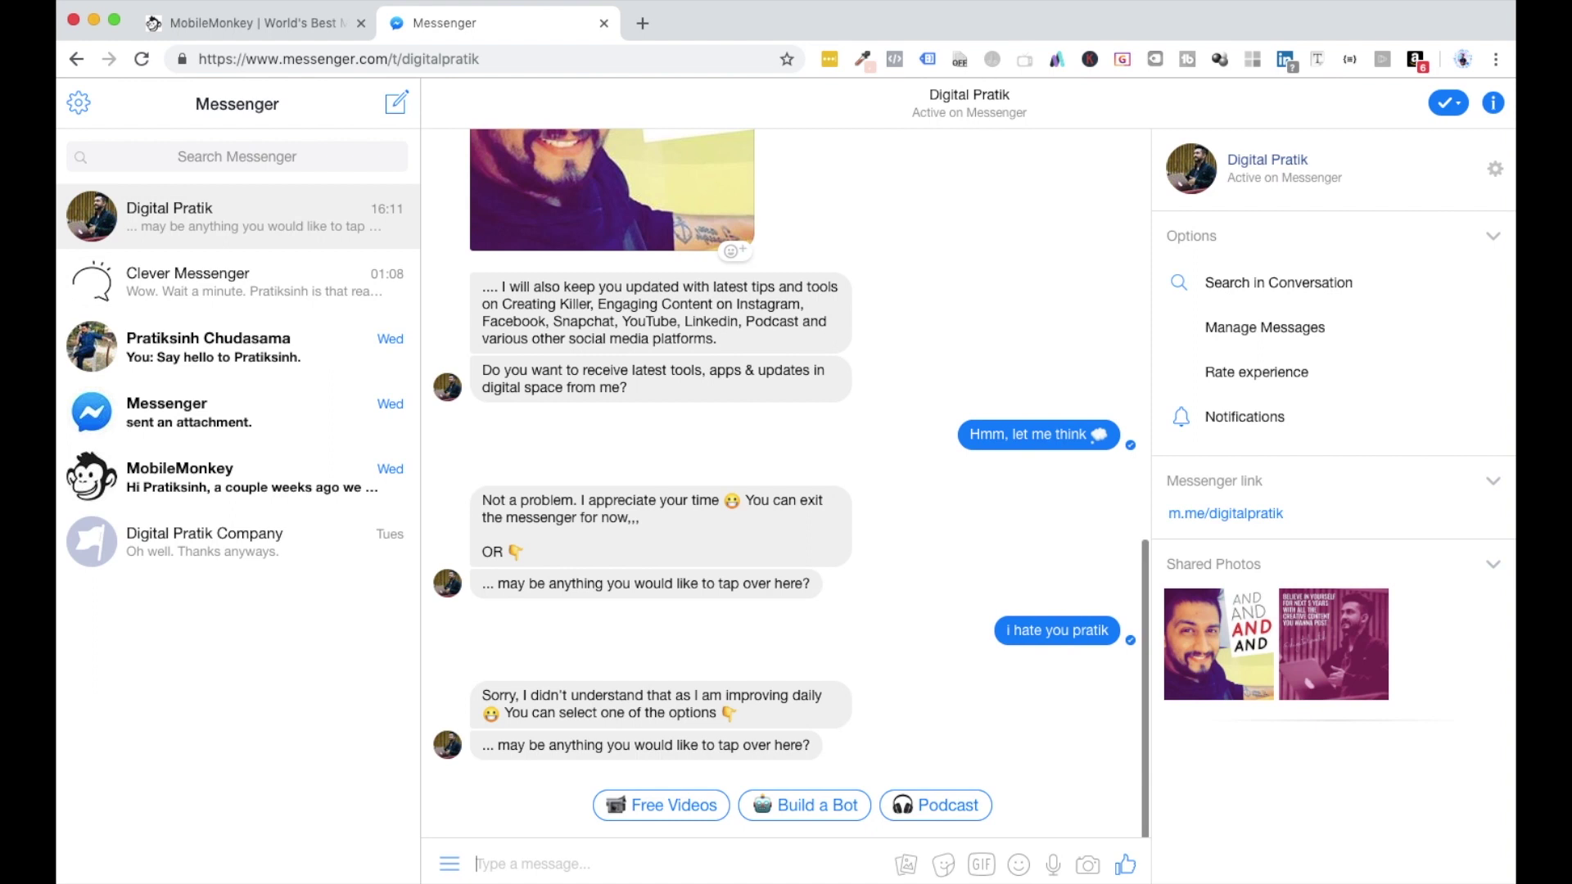
{"action": "type", "text": "you are ugly"}
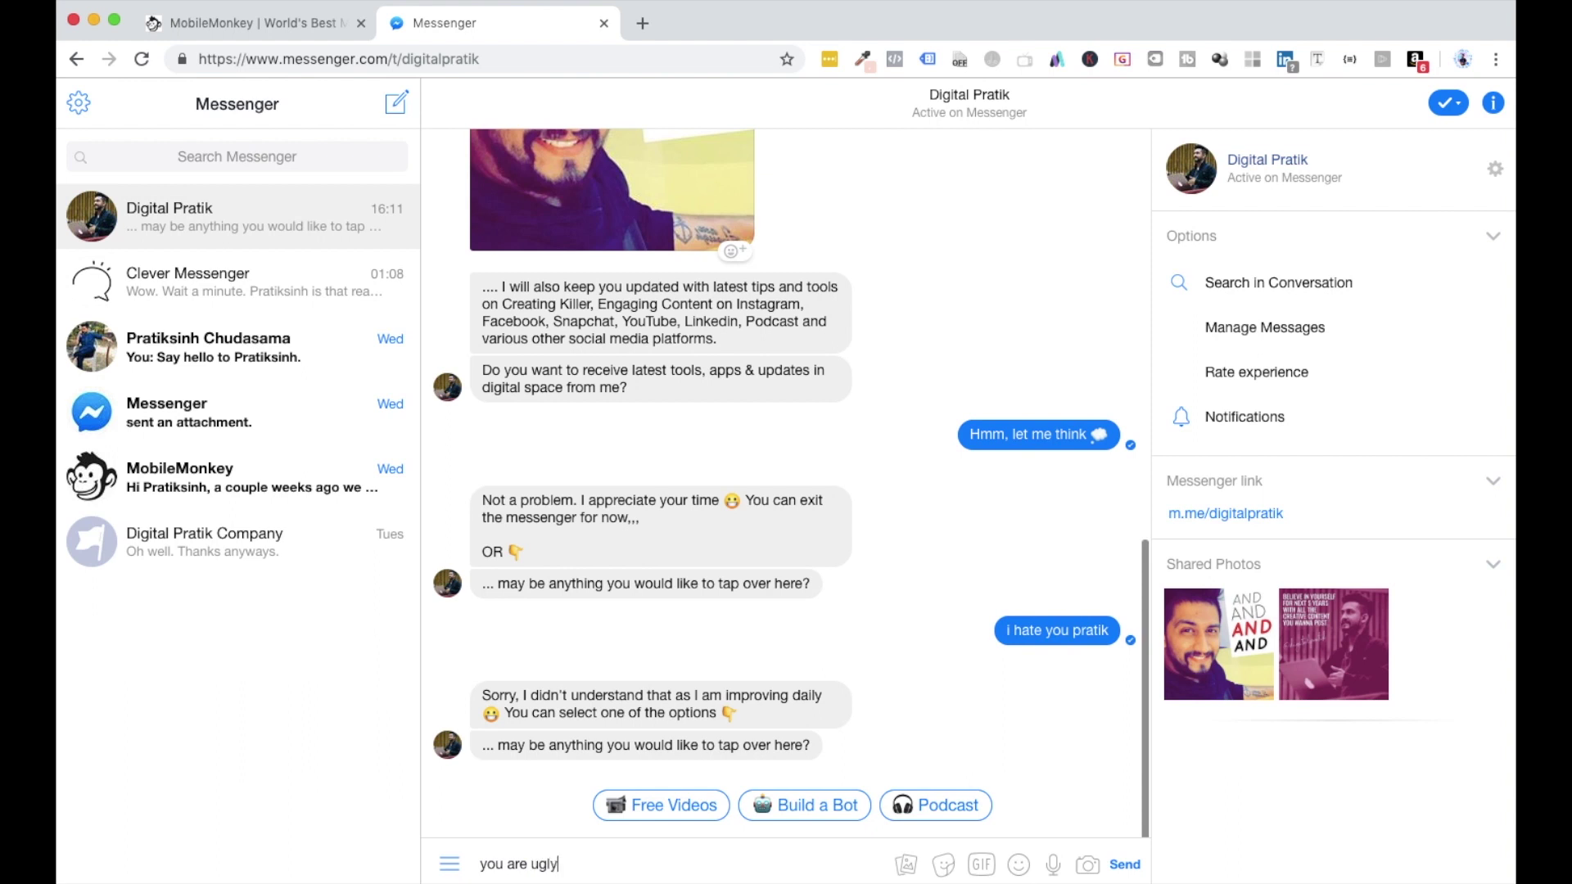
{"action": "key", "text": "Return"}
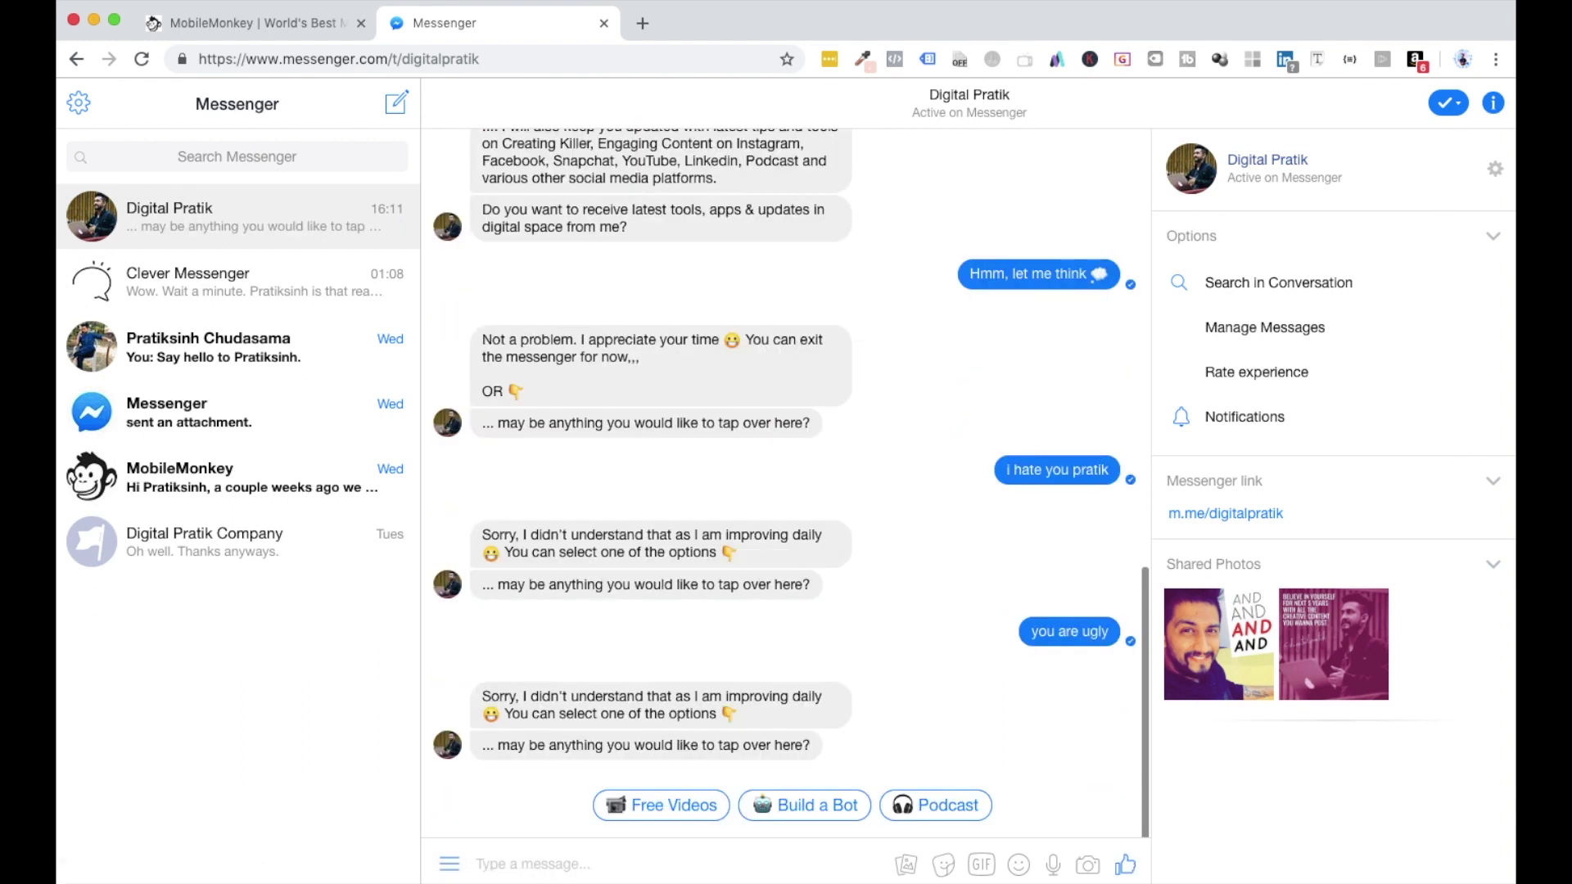
{"action": "type", "text": "i am beau"}
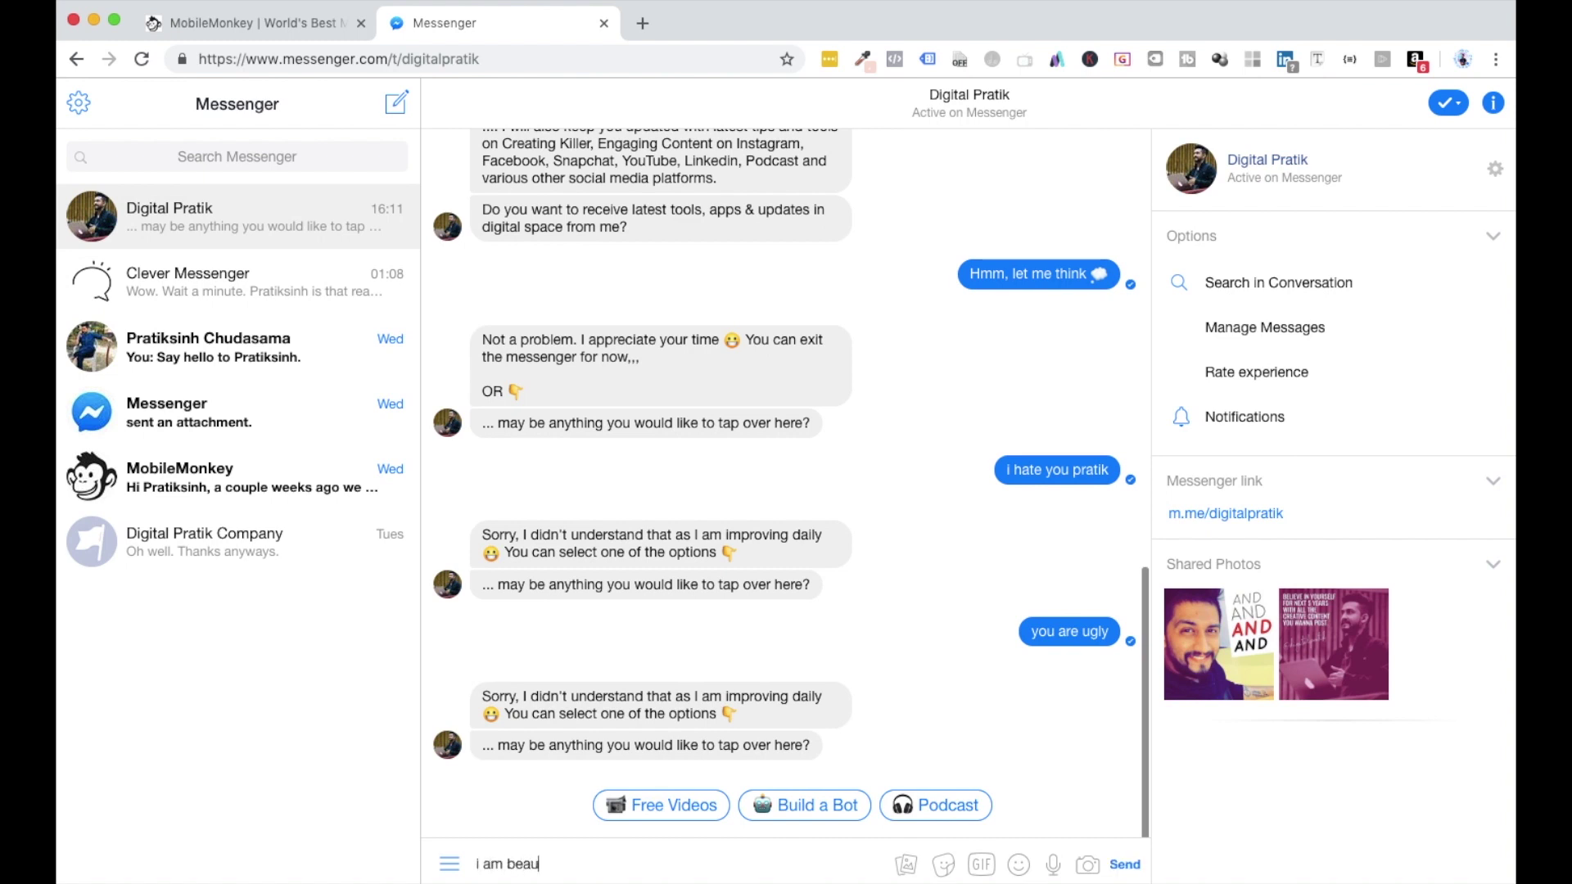
{"action": "type", "text": "tiful"}
{"action": "key", "text": "Return"}
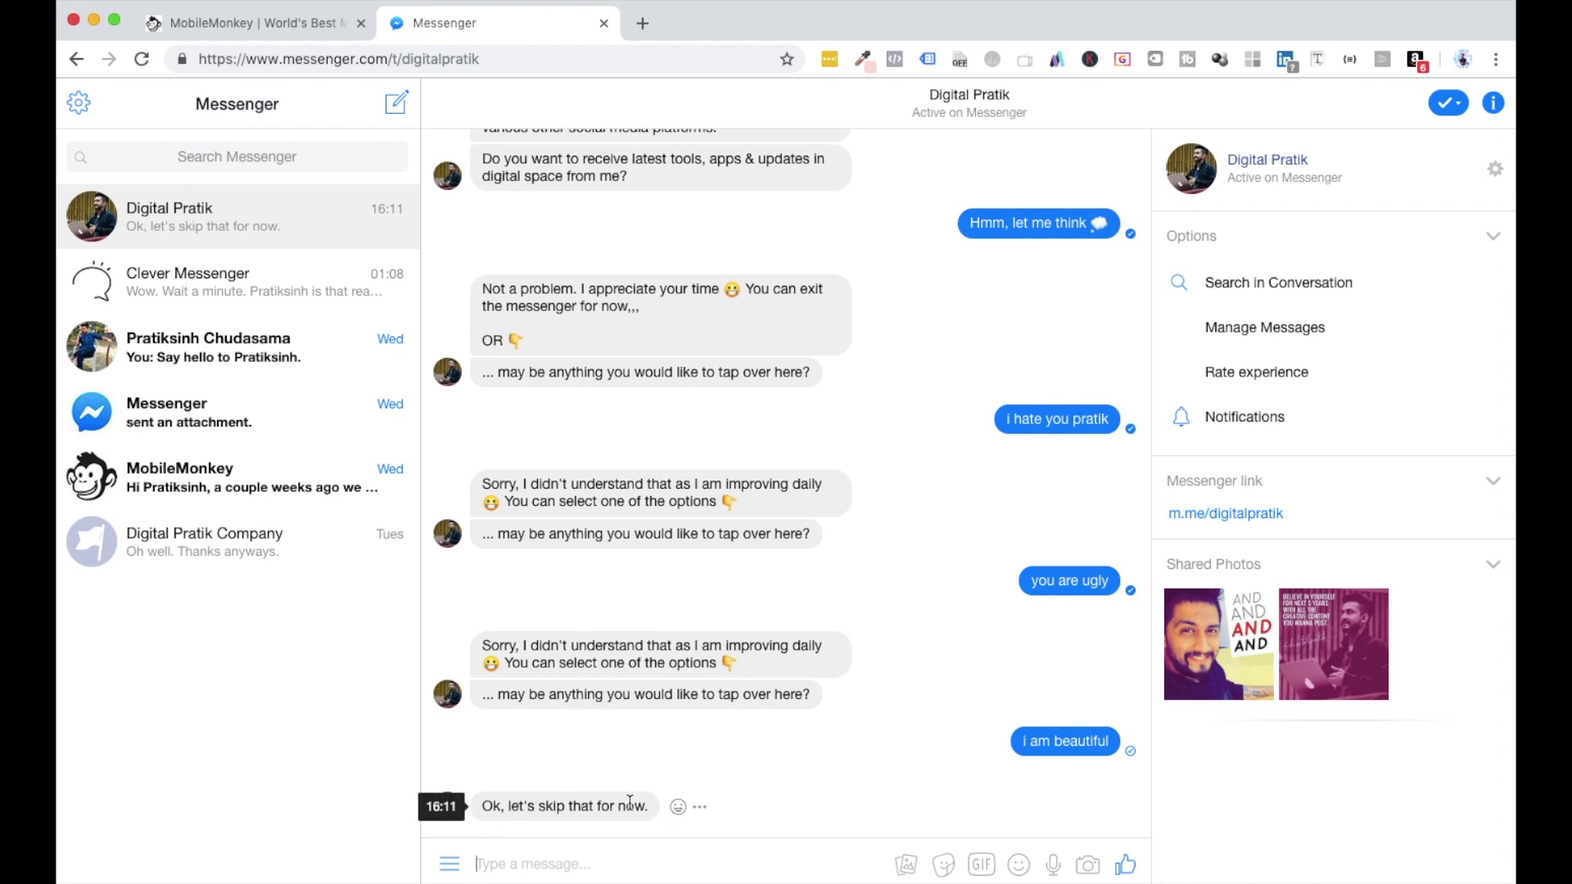
{"action": "key", "text": "super+Tab"}
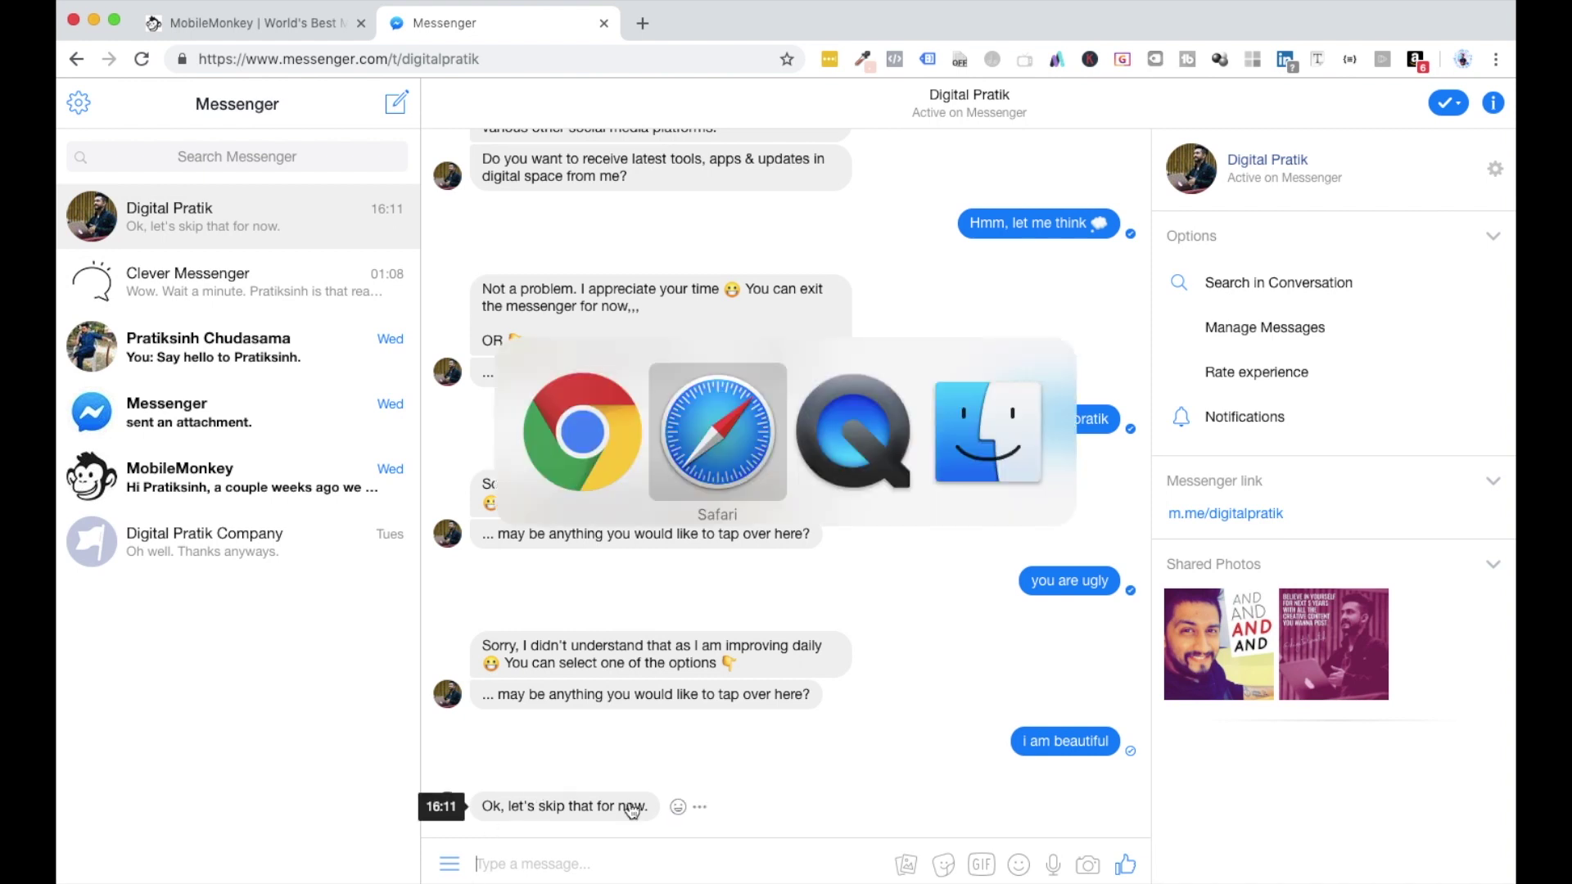
{"action": "key", "text": "super+Tab"}
{"action": "key", "text": "super+Tab"}
{"action": "key", "text": "super+Tab"}
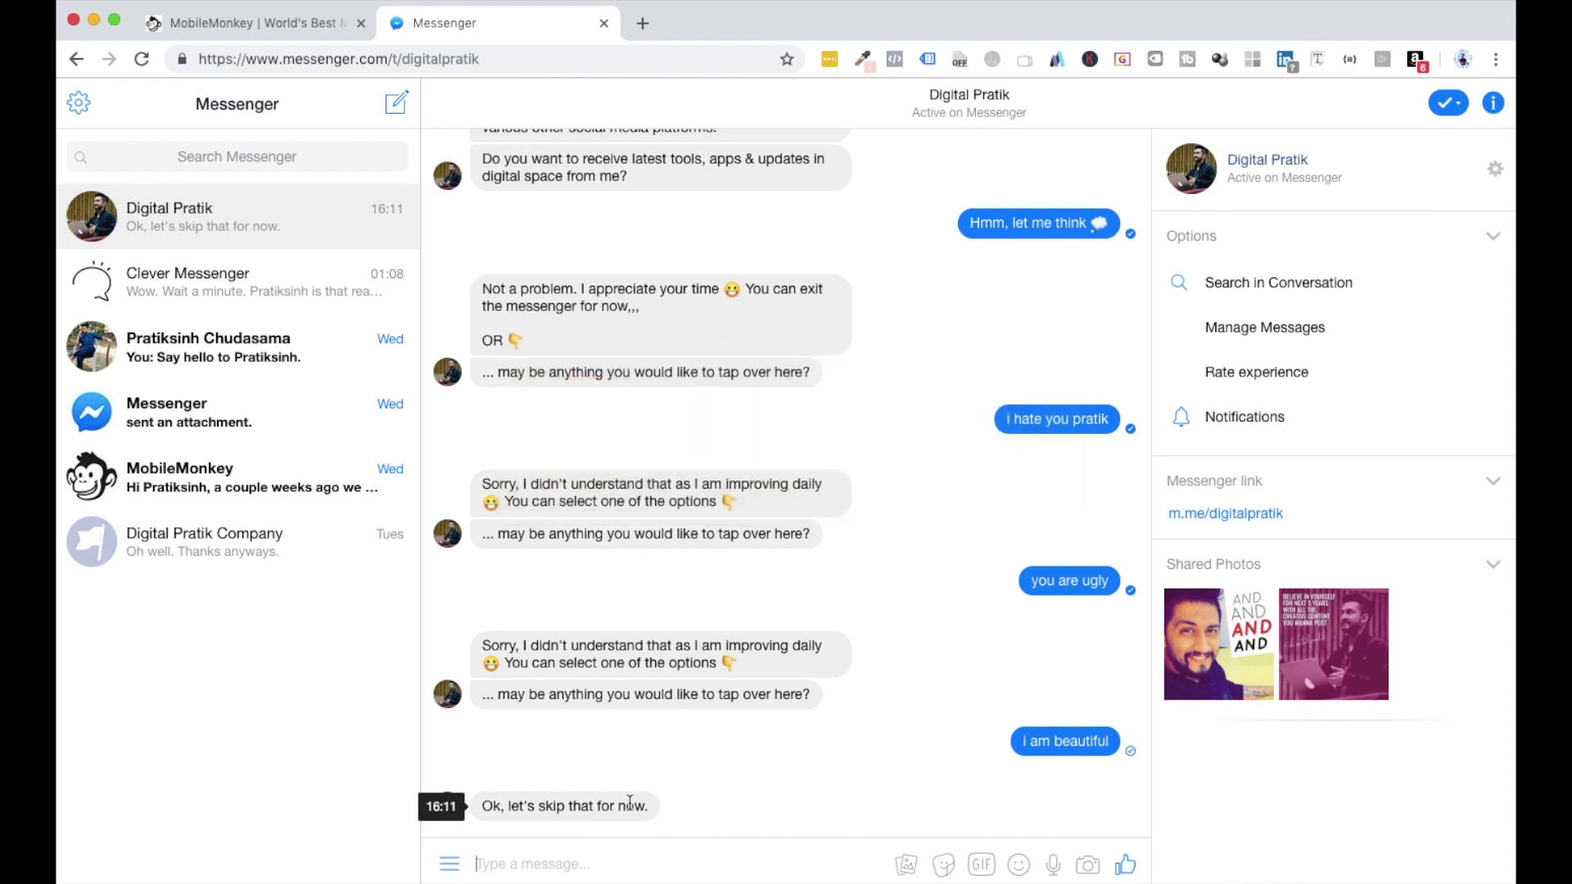
- Return to the existing bot's Q&A list and scroll through its Unanswered questions
{"action": "left_click", "coordinate": [298, 24]}
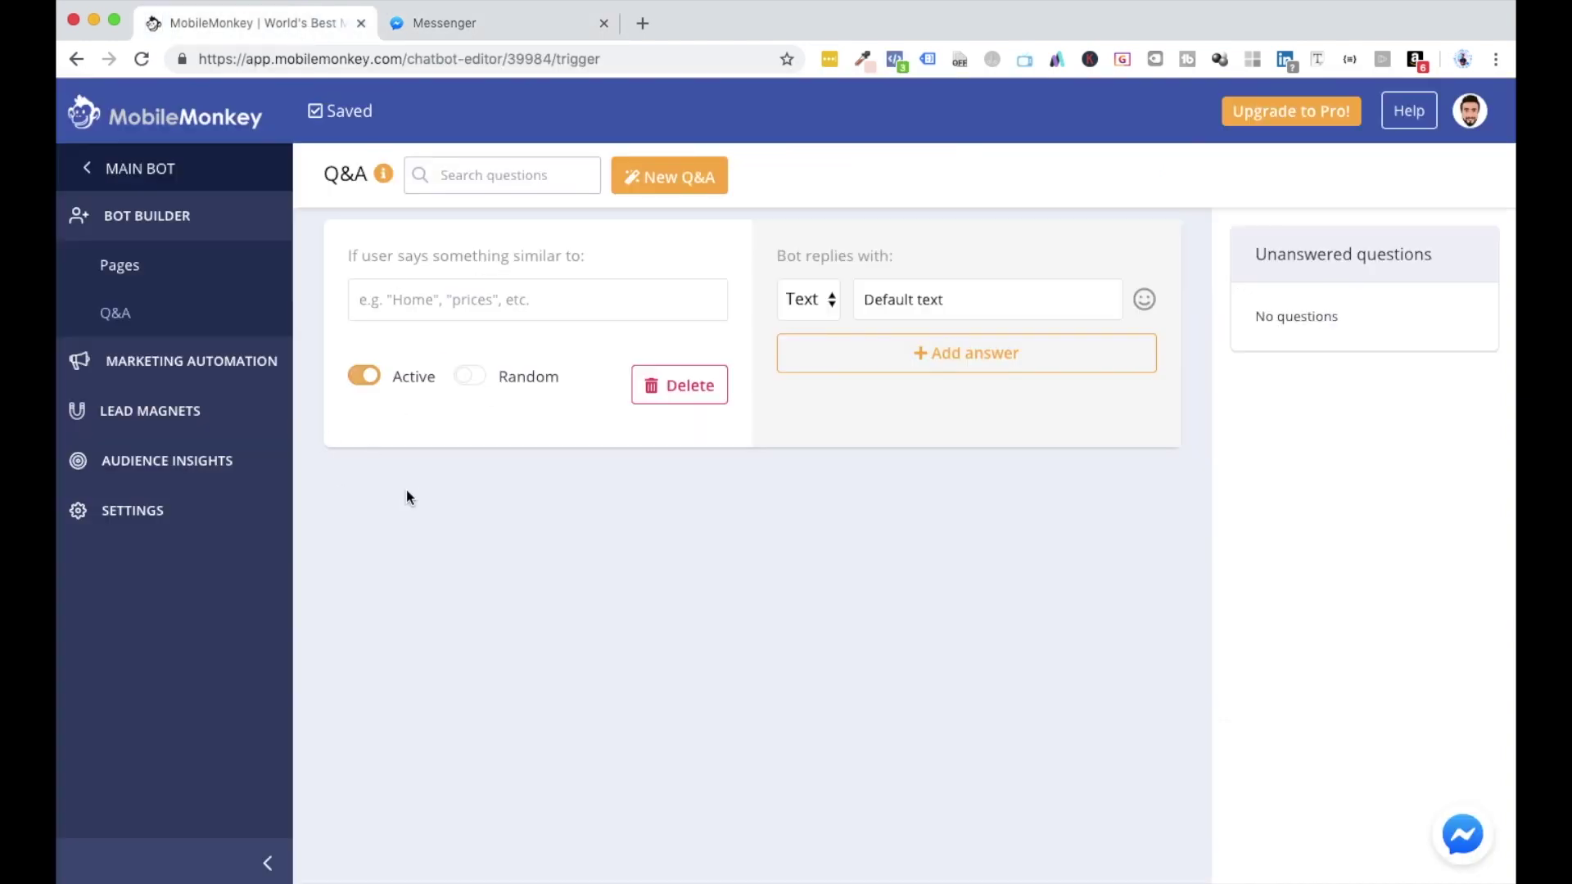
{"action": "key", "text": "super+Tab"}
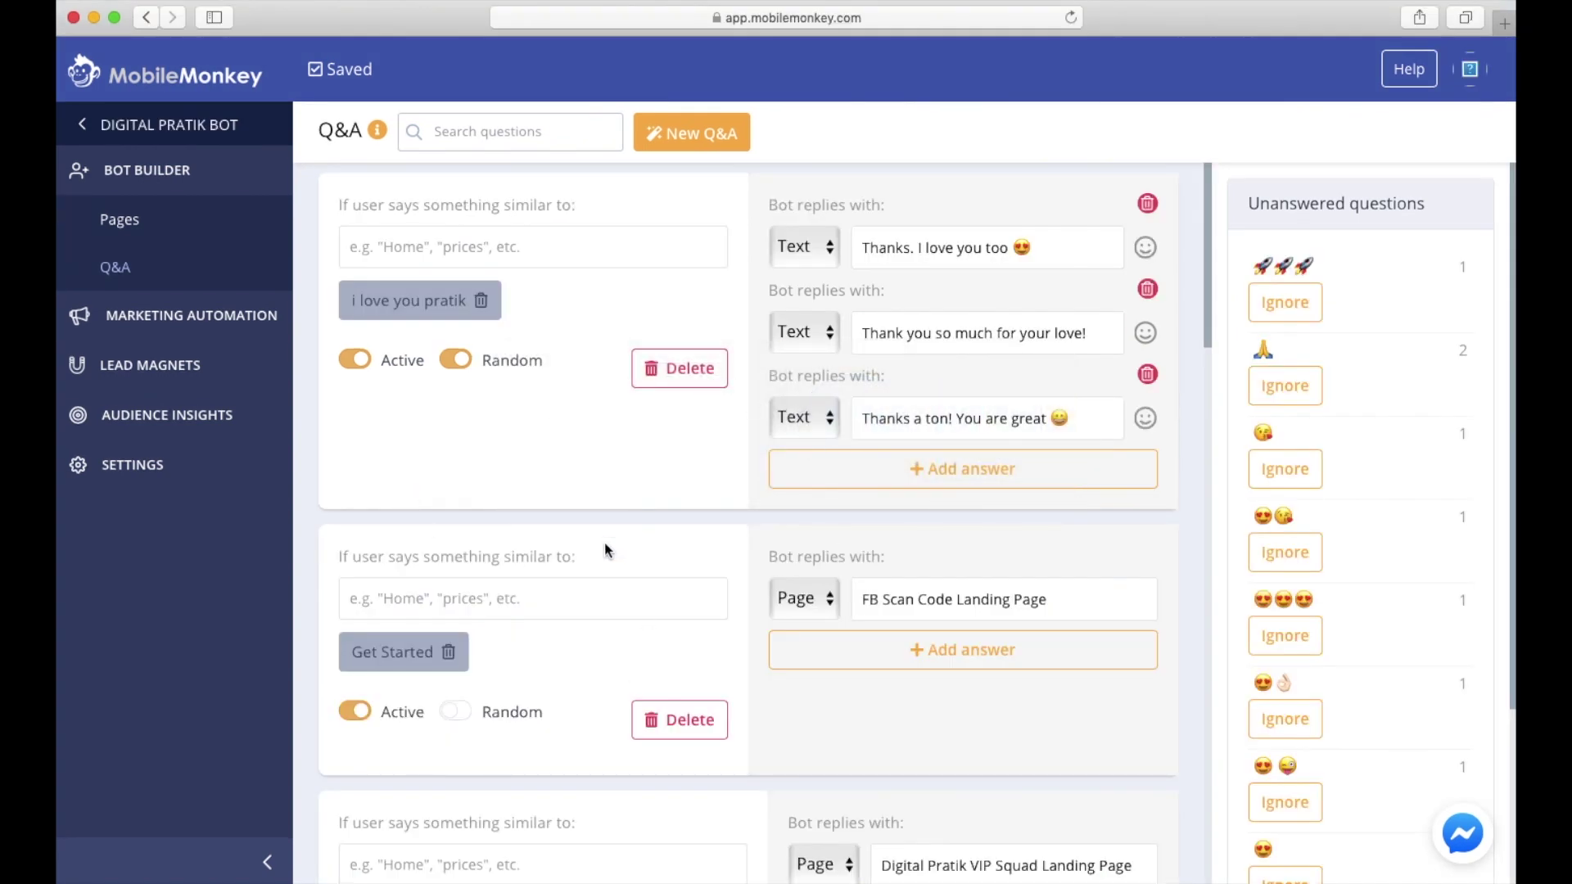
{"action": "scroll", "coordinate": [604, 543], "scroll_direction": "down", "scroll_amount": 6}
{"action": "scroll", "coordinate": [604, 543], "scroll_direction": "down", "scroll_amount": 12}
{"action": "scroll", "coordinate": [1330, 548], "scroll_direction": "down", "scroll_amount": 3}
{"action": "scroll", "coordinate": [1360, 573], "scroll_direction": "up", "scroll_amount": 3}
- Check the Messenger test conversation, then go back to the Q&A list
{"action": "key", "text": "super+Tab"}
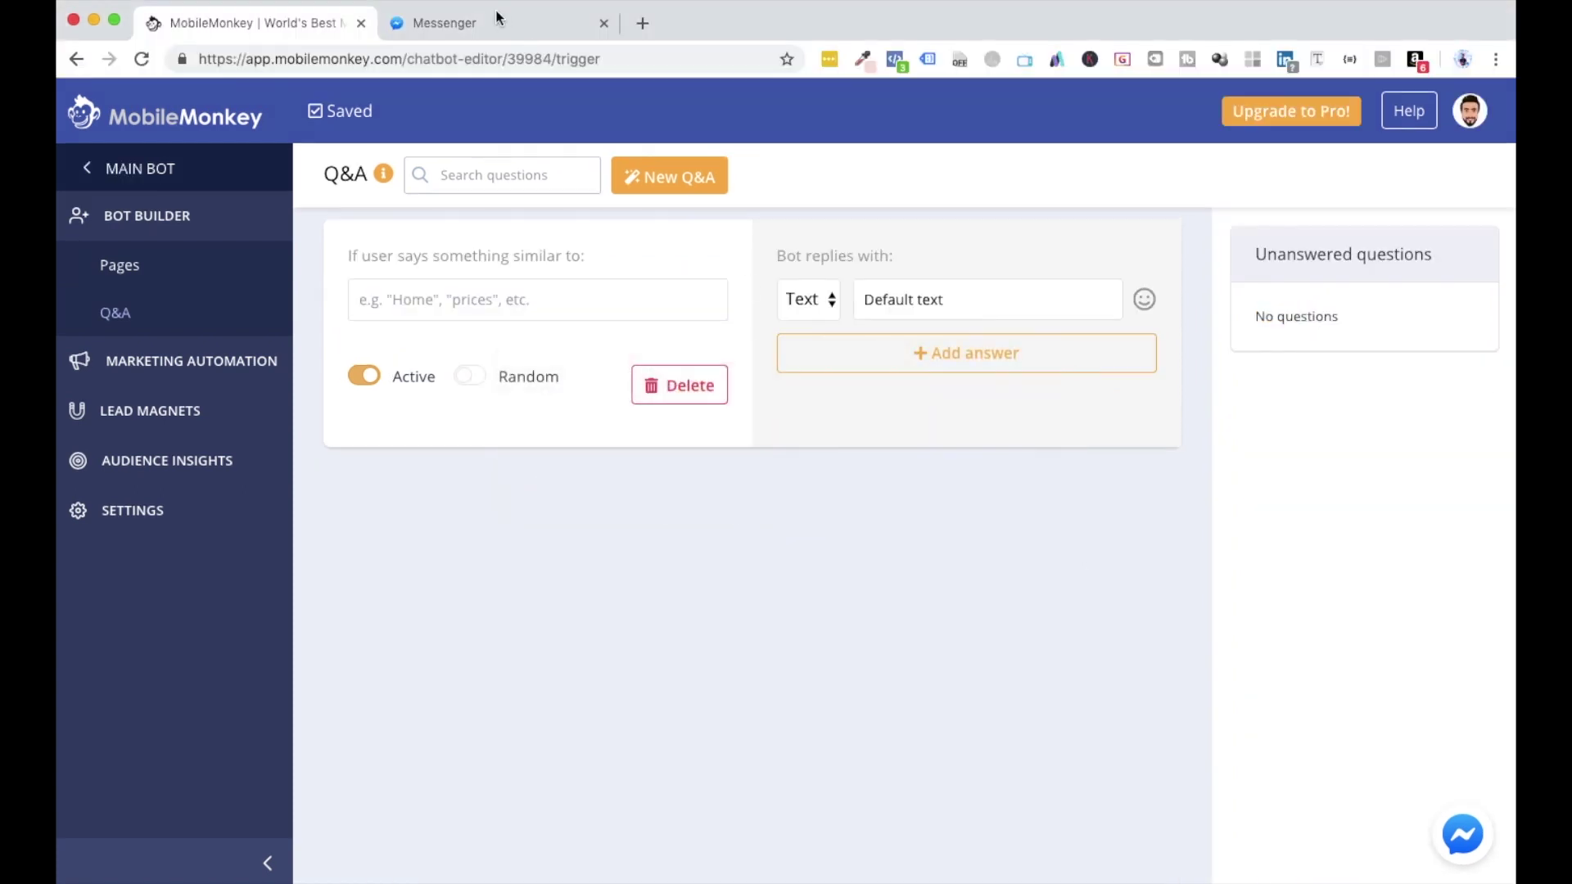
{"action": "left_click", "coordinate": [470, 25]}
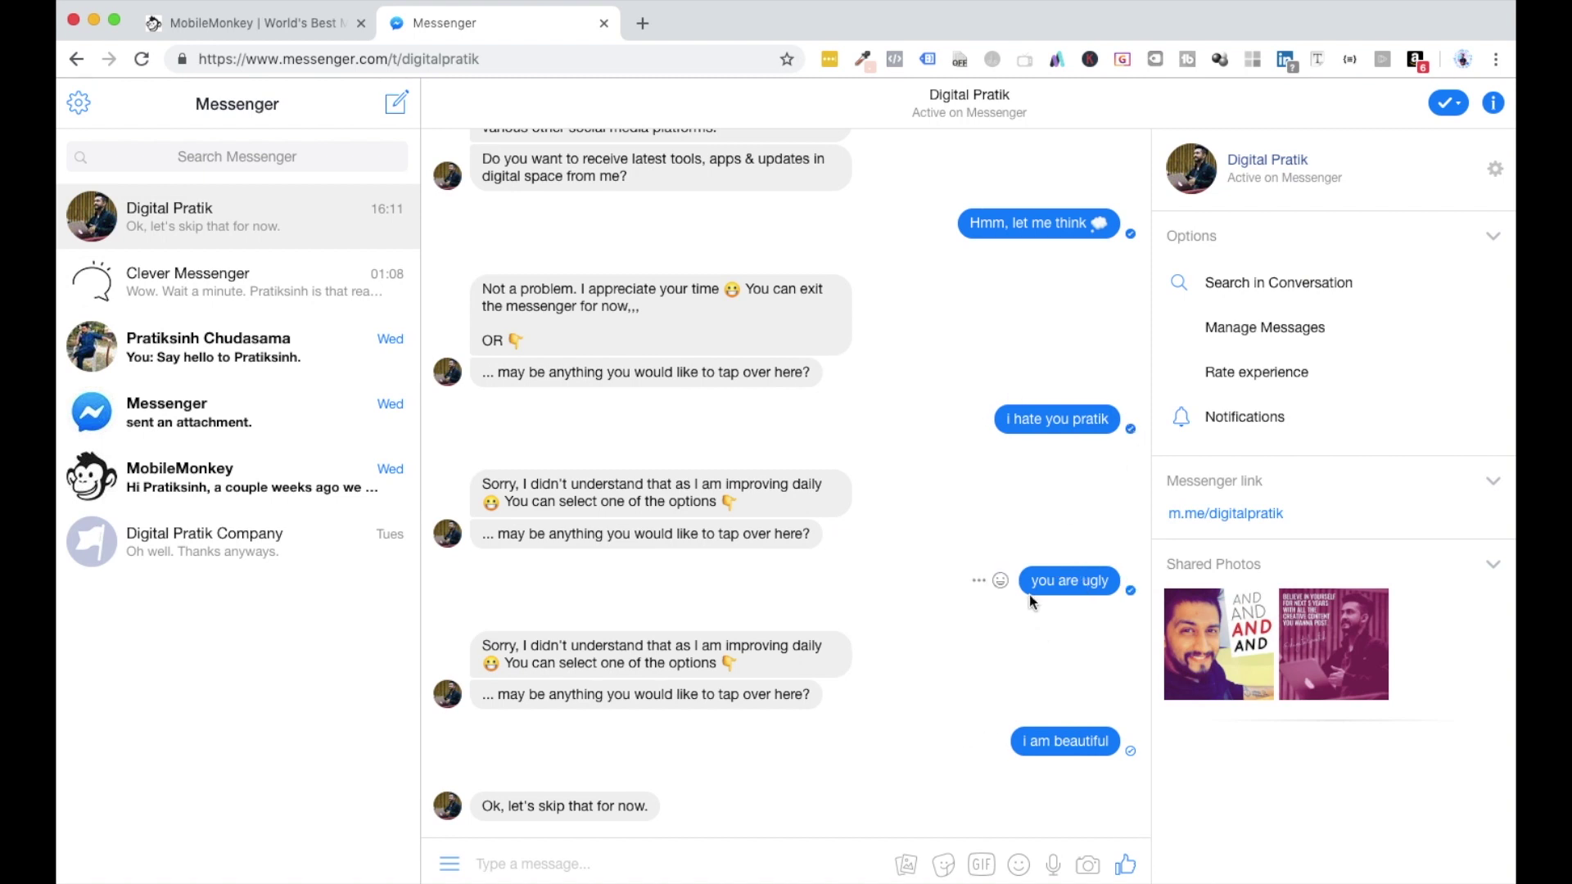
{"action": "key", "text": "super+Tab"}
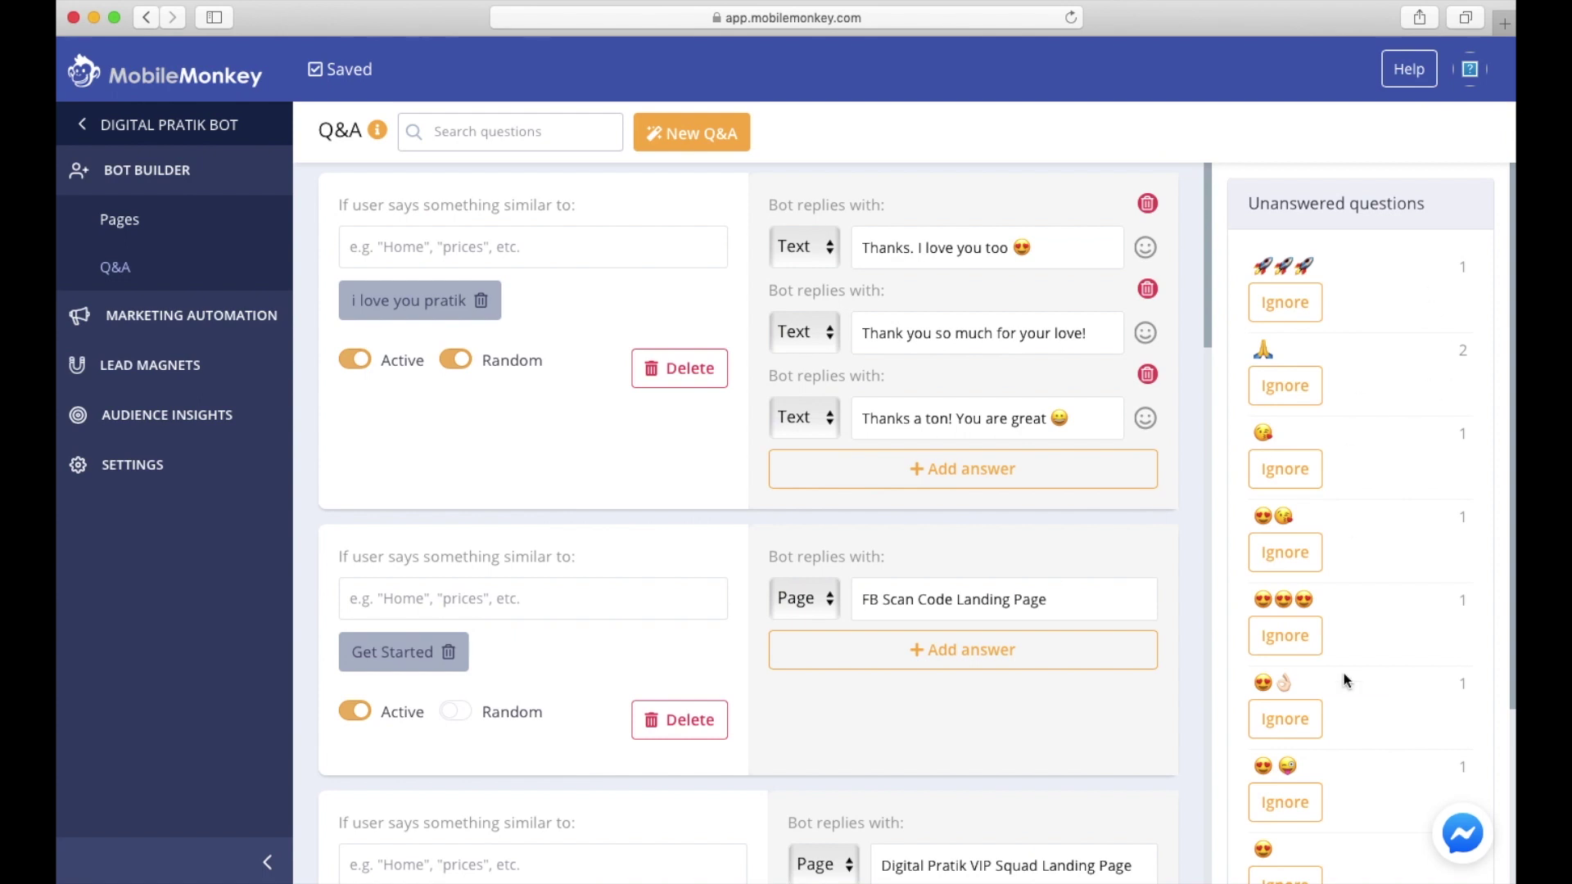
- Scroll the Unanswered questions panel, then bring the Messenger test chat back up
{"action": "scroll", "coordinate": [1343, 673], "scroll_direction": "down", "scroll_amount": 5}
{"action": "scroll", "coordinate": [1359, 557], "scroll_direction": "up", "scroll_amount": 4}
{"action": "key", "text": "super+Tab"}
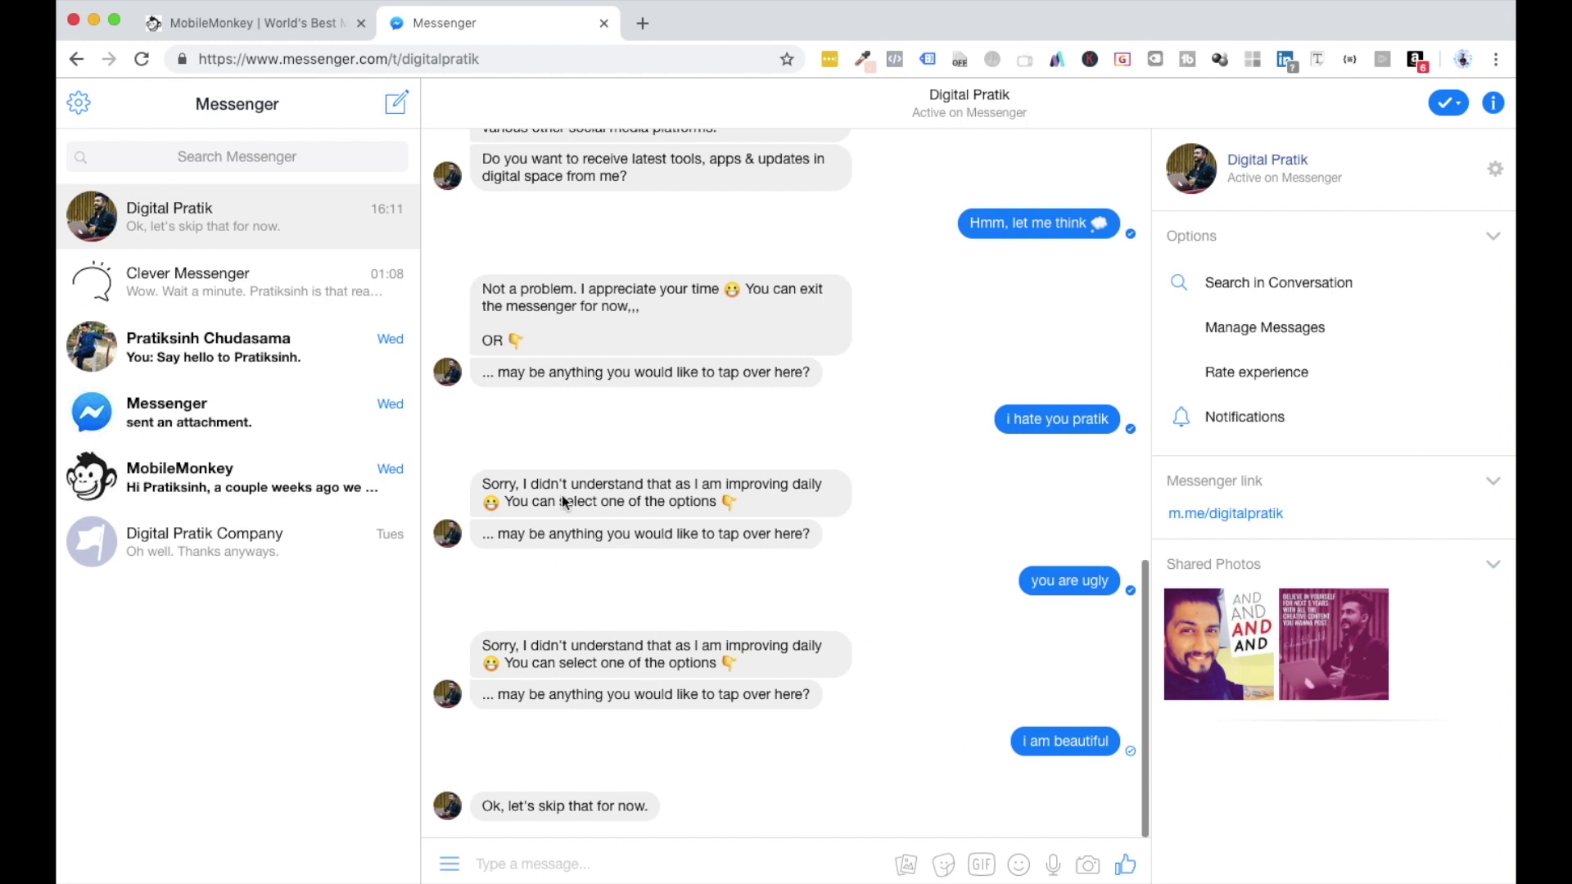
- Highlight the bot's 'didn't understand' fallback reply, then return to the MobileMonkey Q&A page
{"action": "left_click_drag", "start_coordinate": [482, 483], "coordinate": [822, 547]}
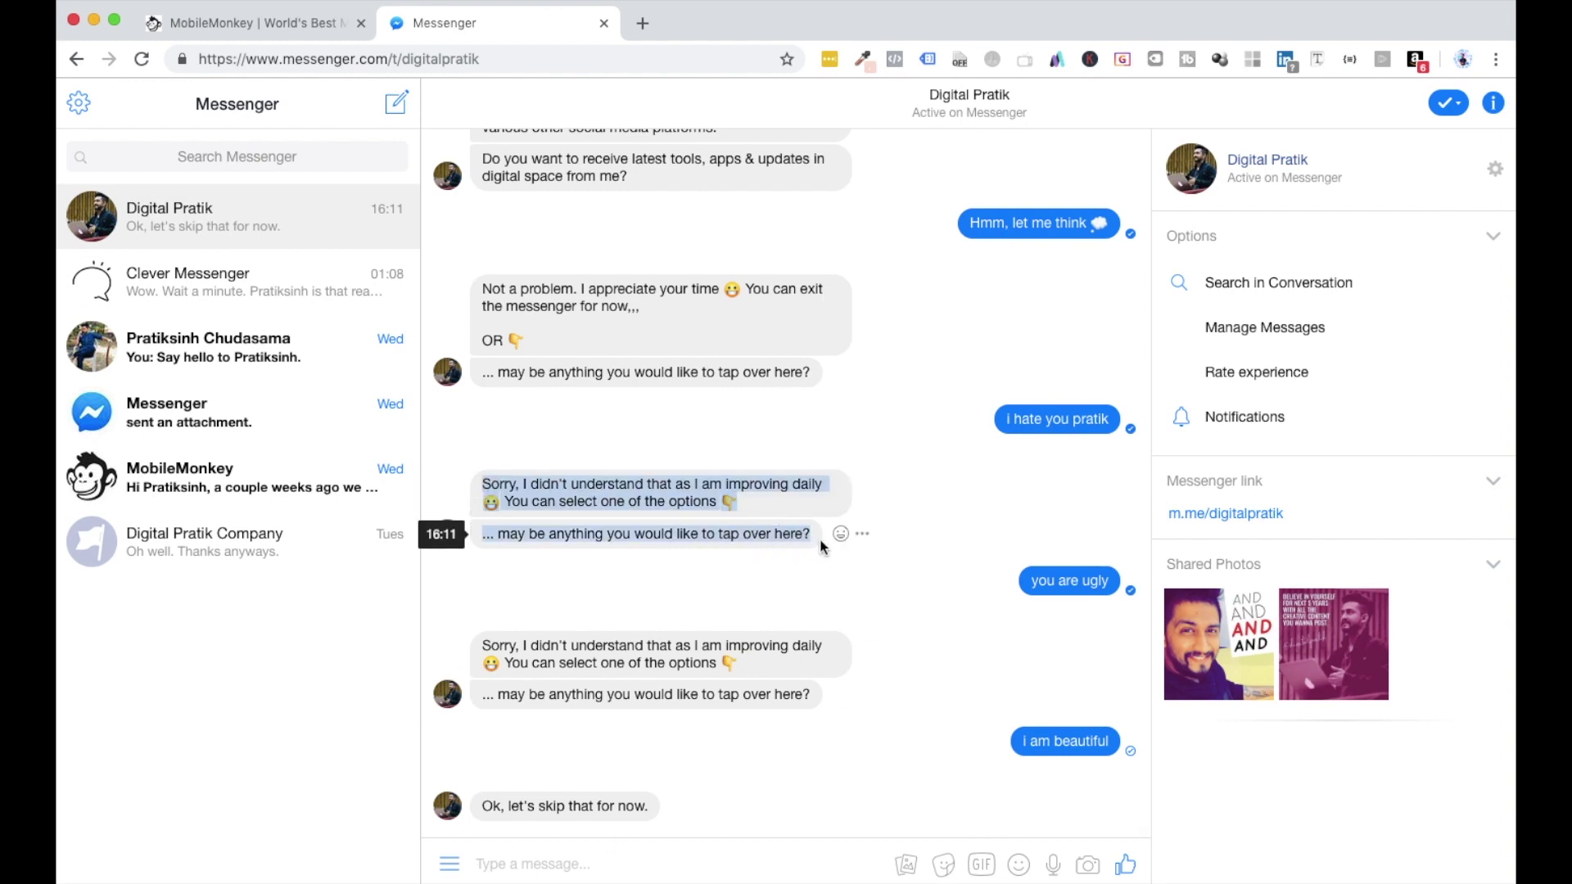
{"action": "left_click", "coordinate": [622, 521]}
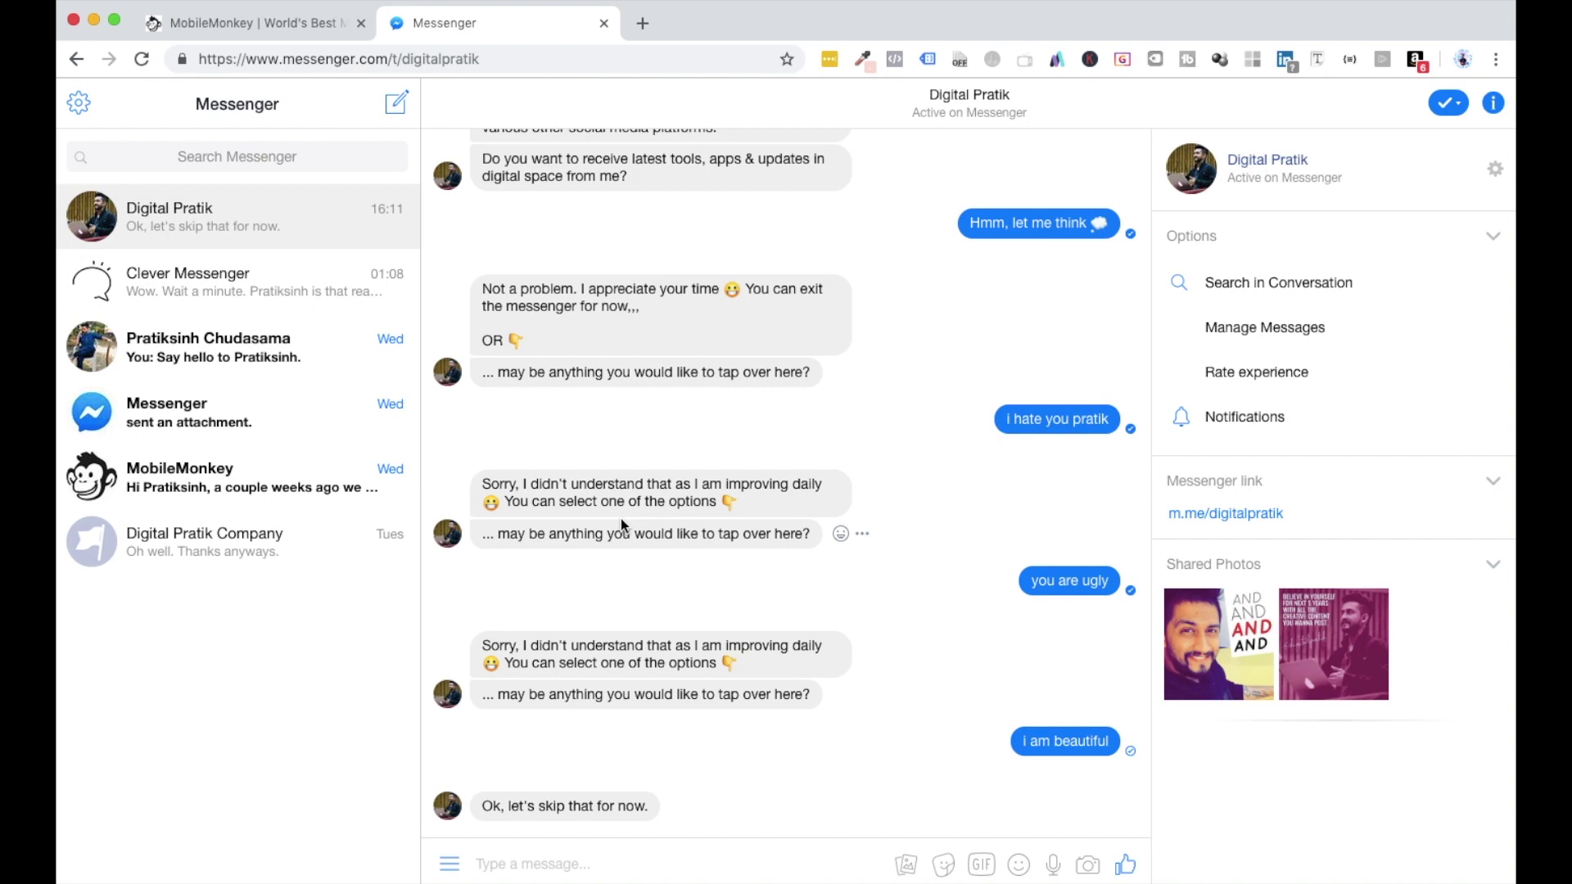
{"action": "key", "text": "super+Tab"}
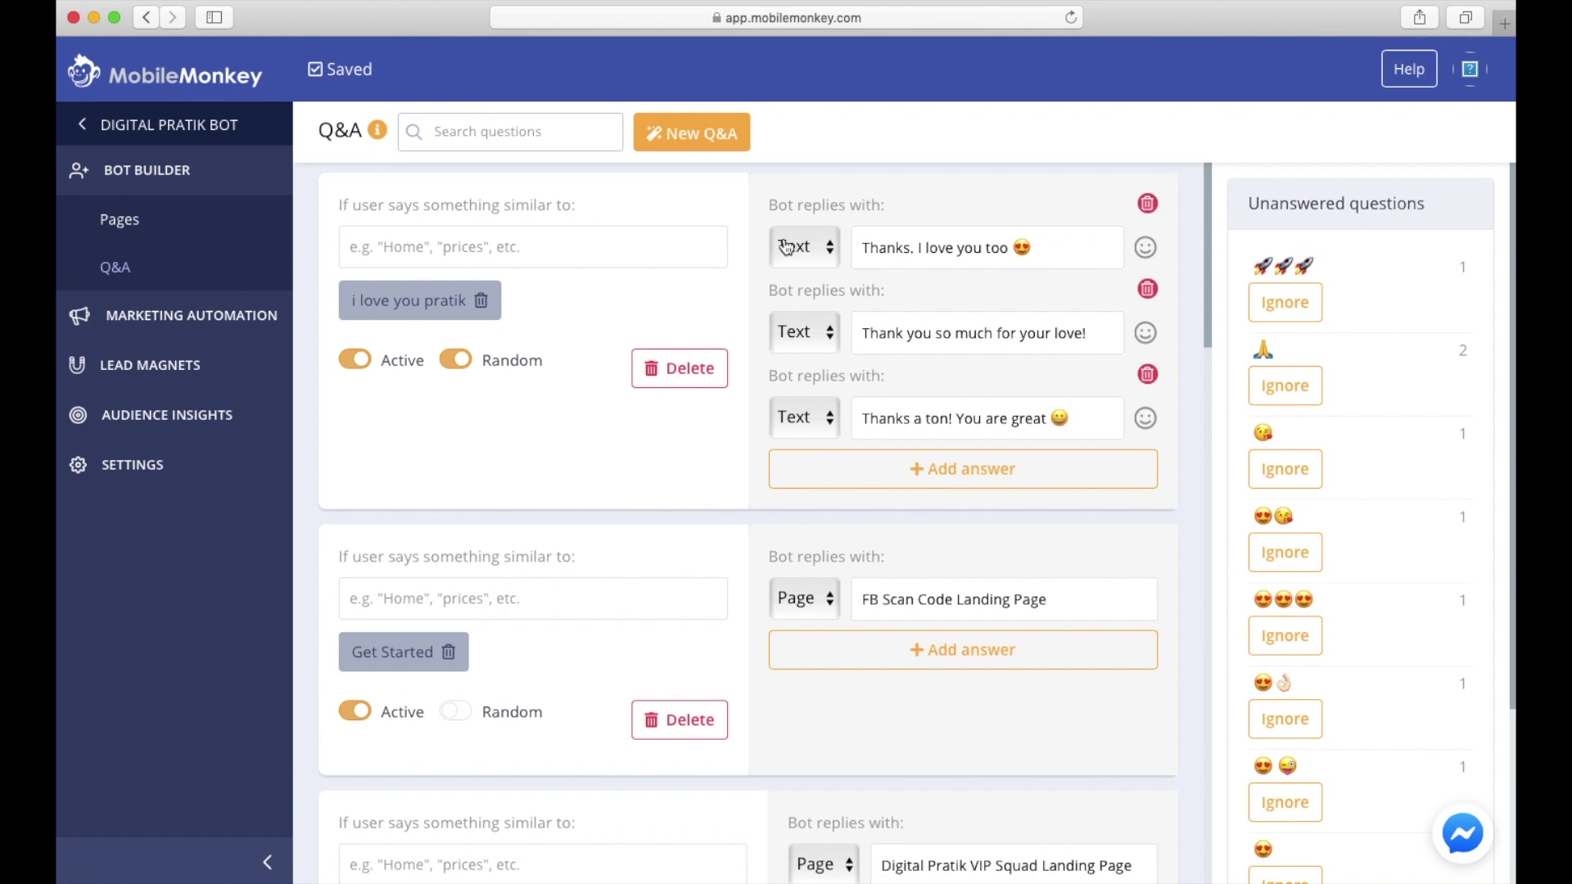
- Delete the other bot's blank default Q&A and start a fresh Q&A entry
{"action": "key", "text": "super+Tab"}
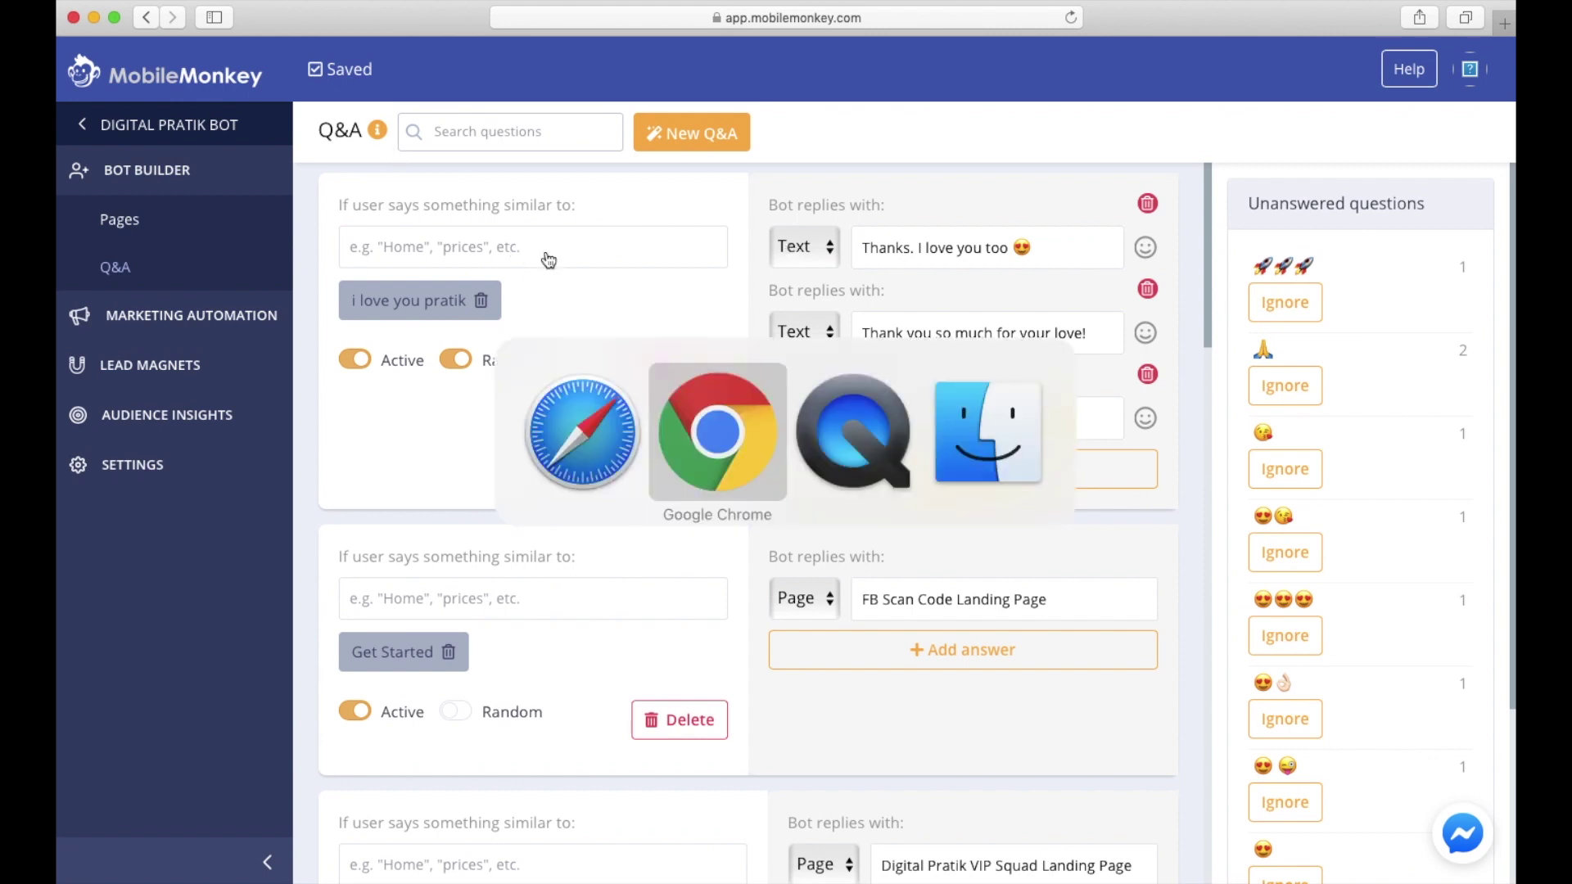
{"action": "key", "text": "super+Tab"}
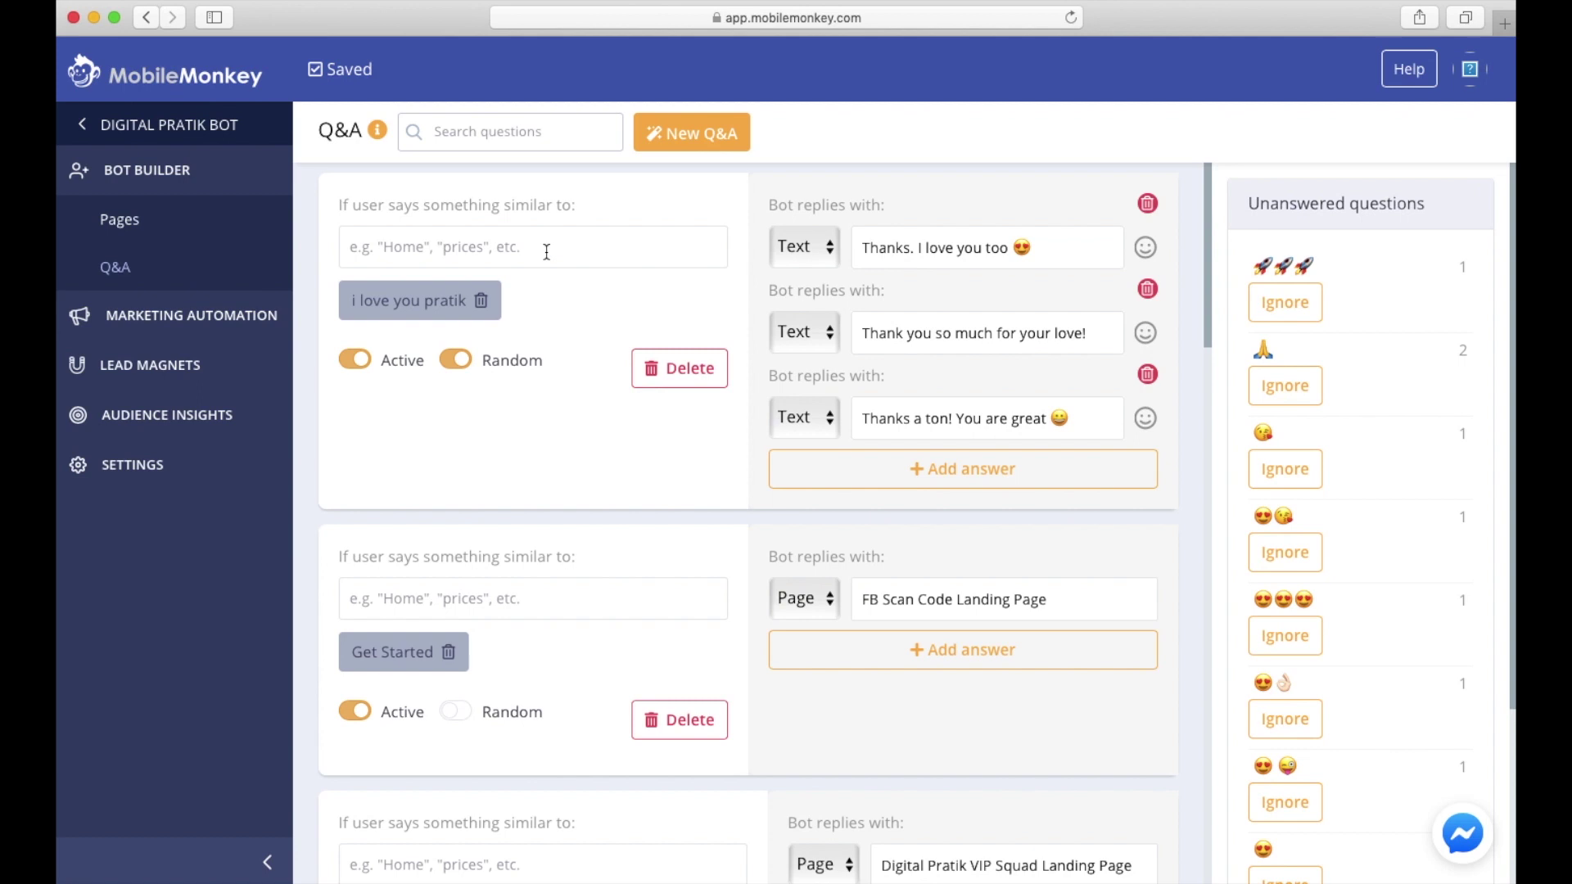
{"action": "key", "text": "super+Tab"}
{"action": "key", "text": "super+Tab"}
{"action": "key", "text": "super+Tab"}
{"action": "key", "text": "super+Tab"}
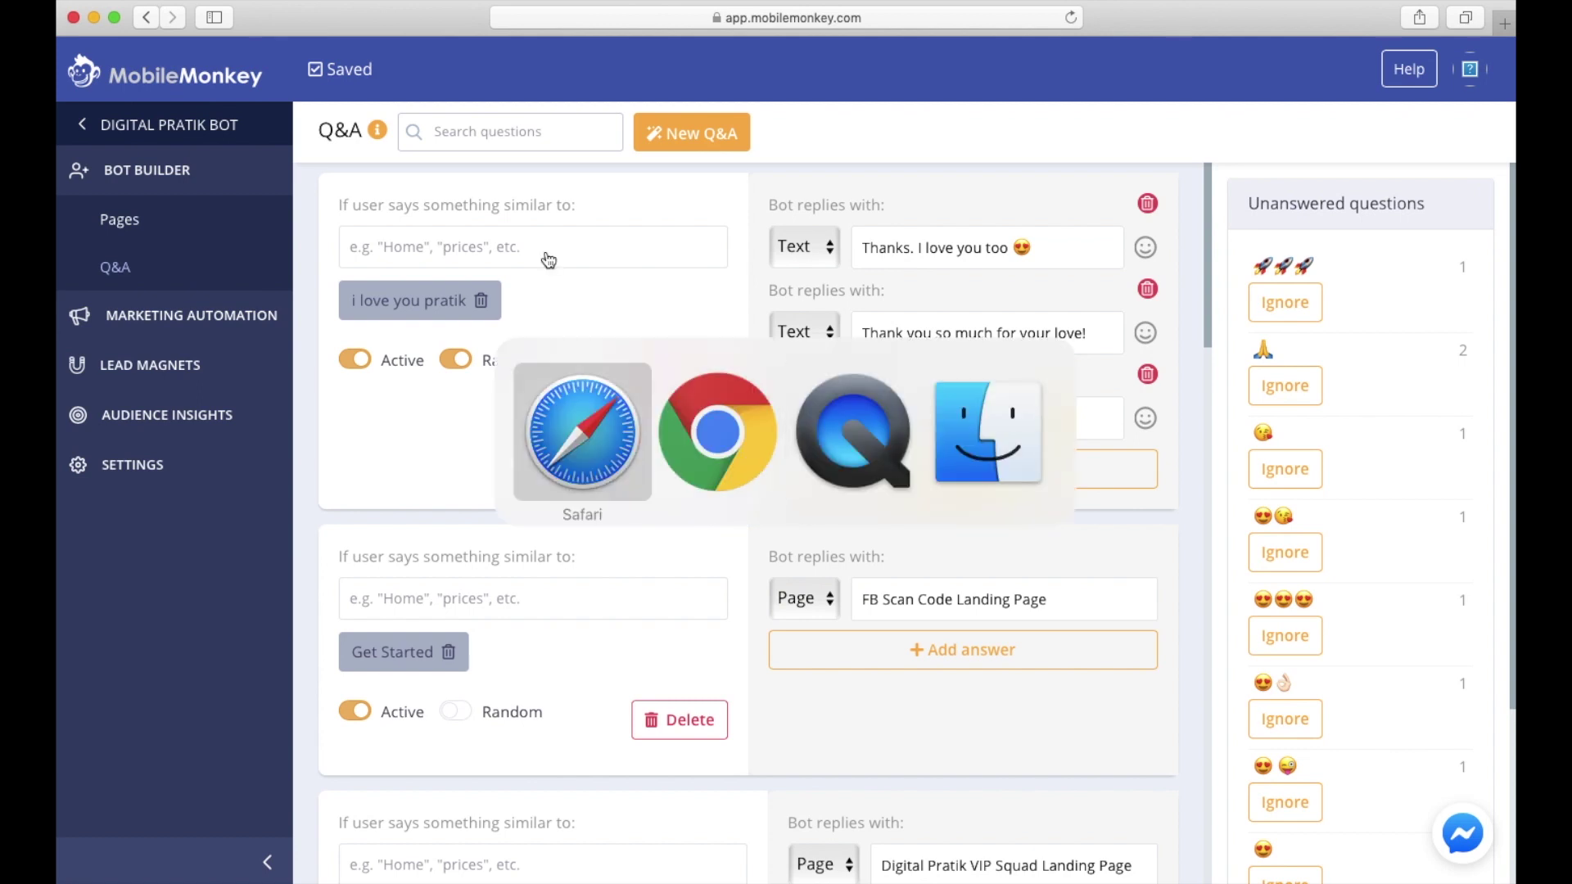
{"action": "key", "text": "super+Tab"}
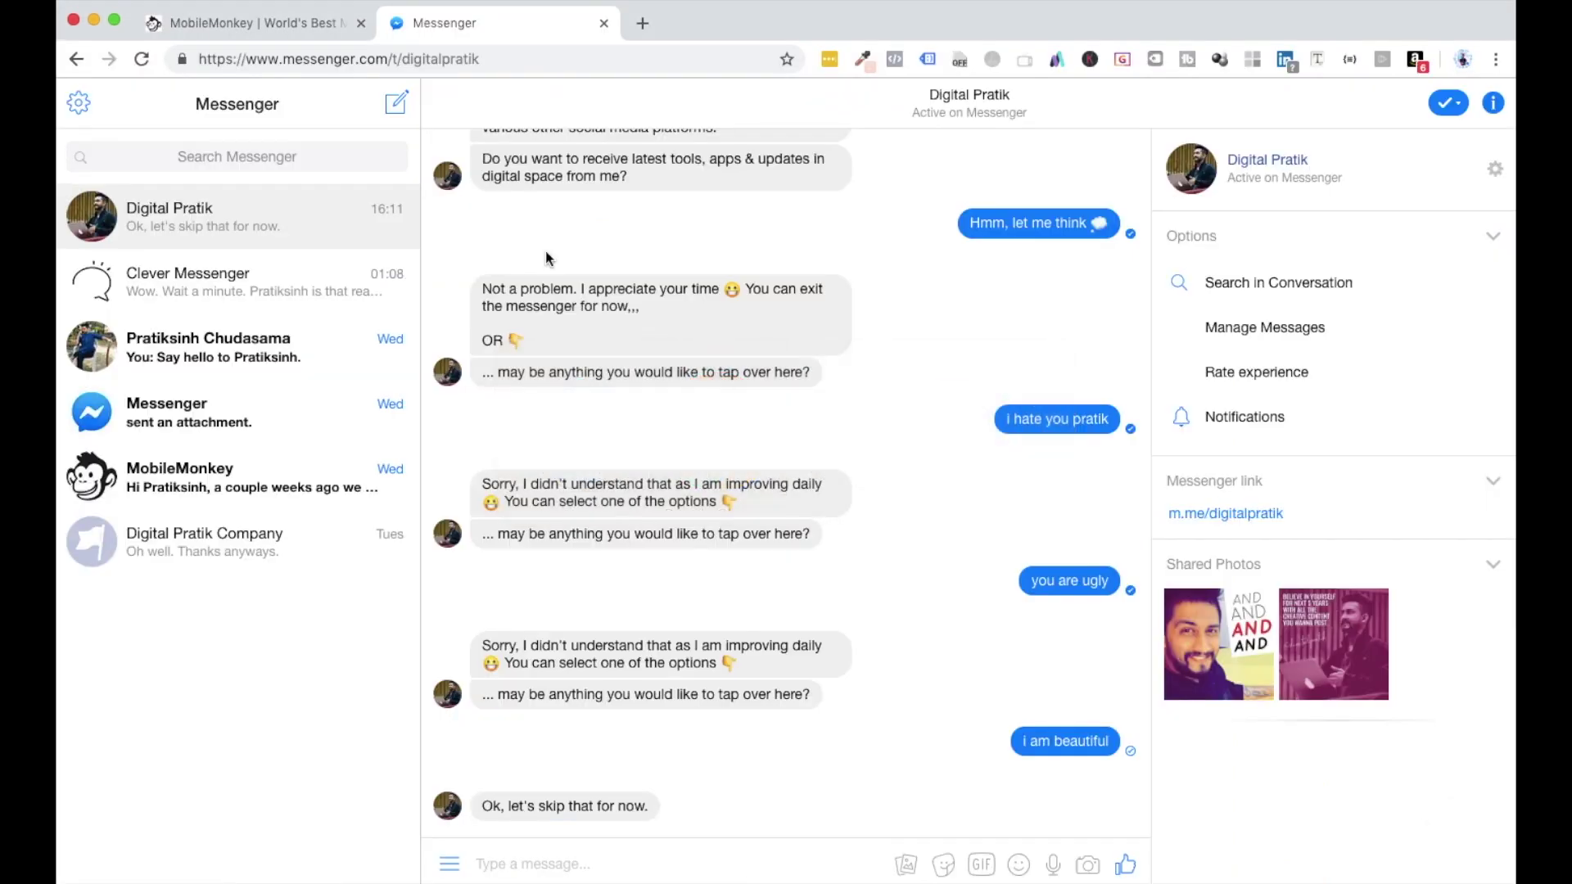
{"action": "left_click", "coordinate": [254, 26]}
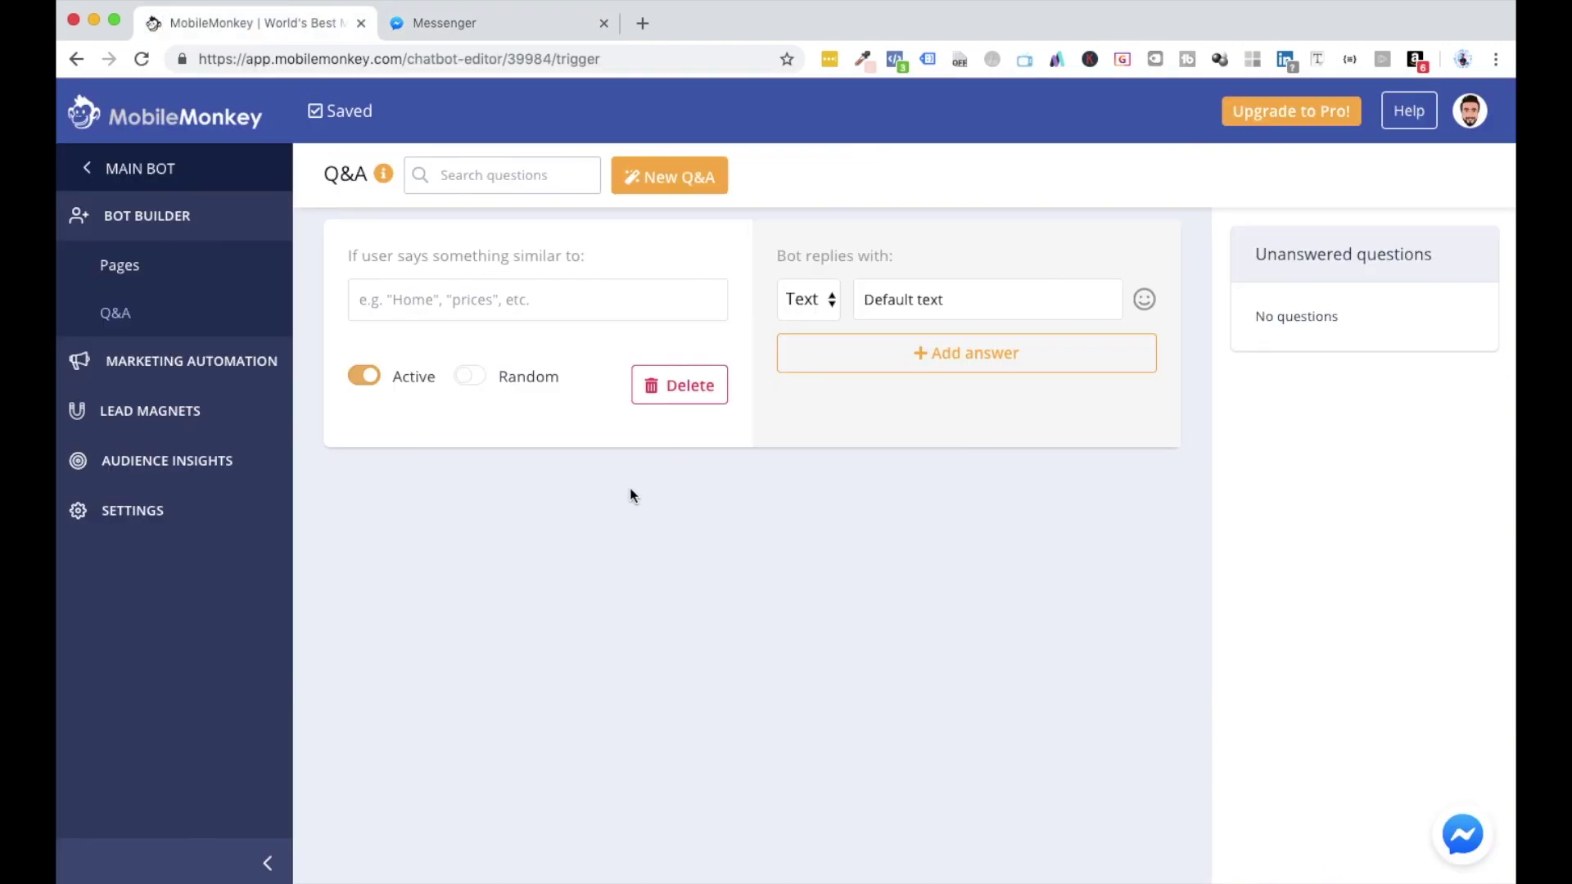
{"action": "left_click", "coordinate": [679, 386]}
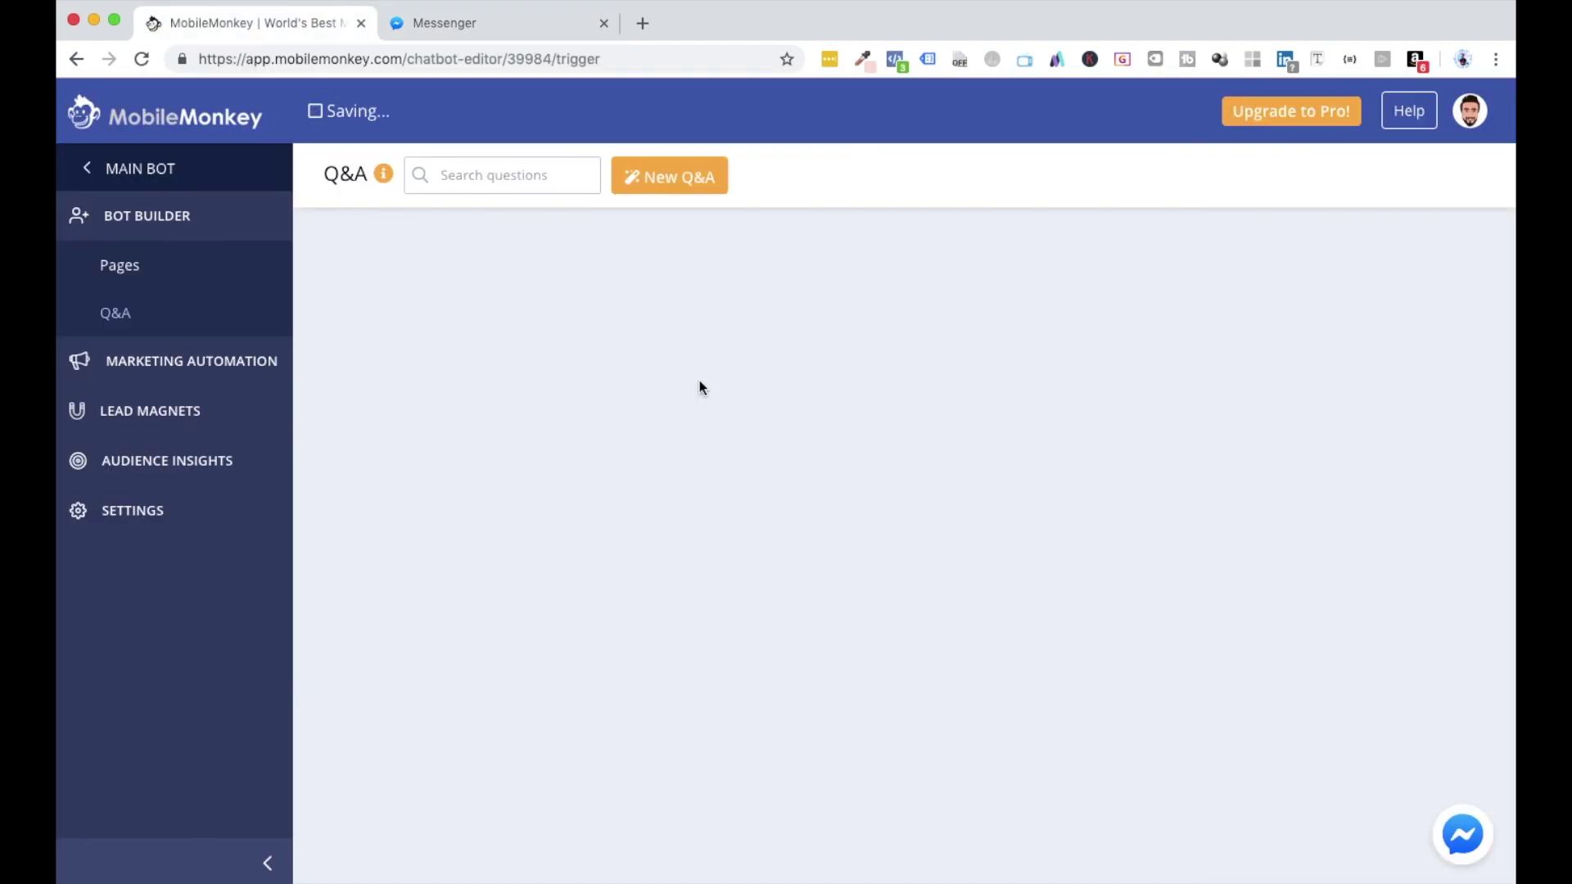
{"action": "left_click", "coordinate": [664, 186]}
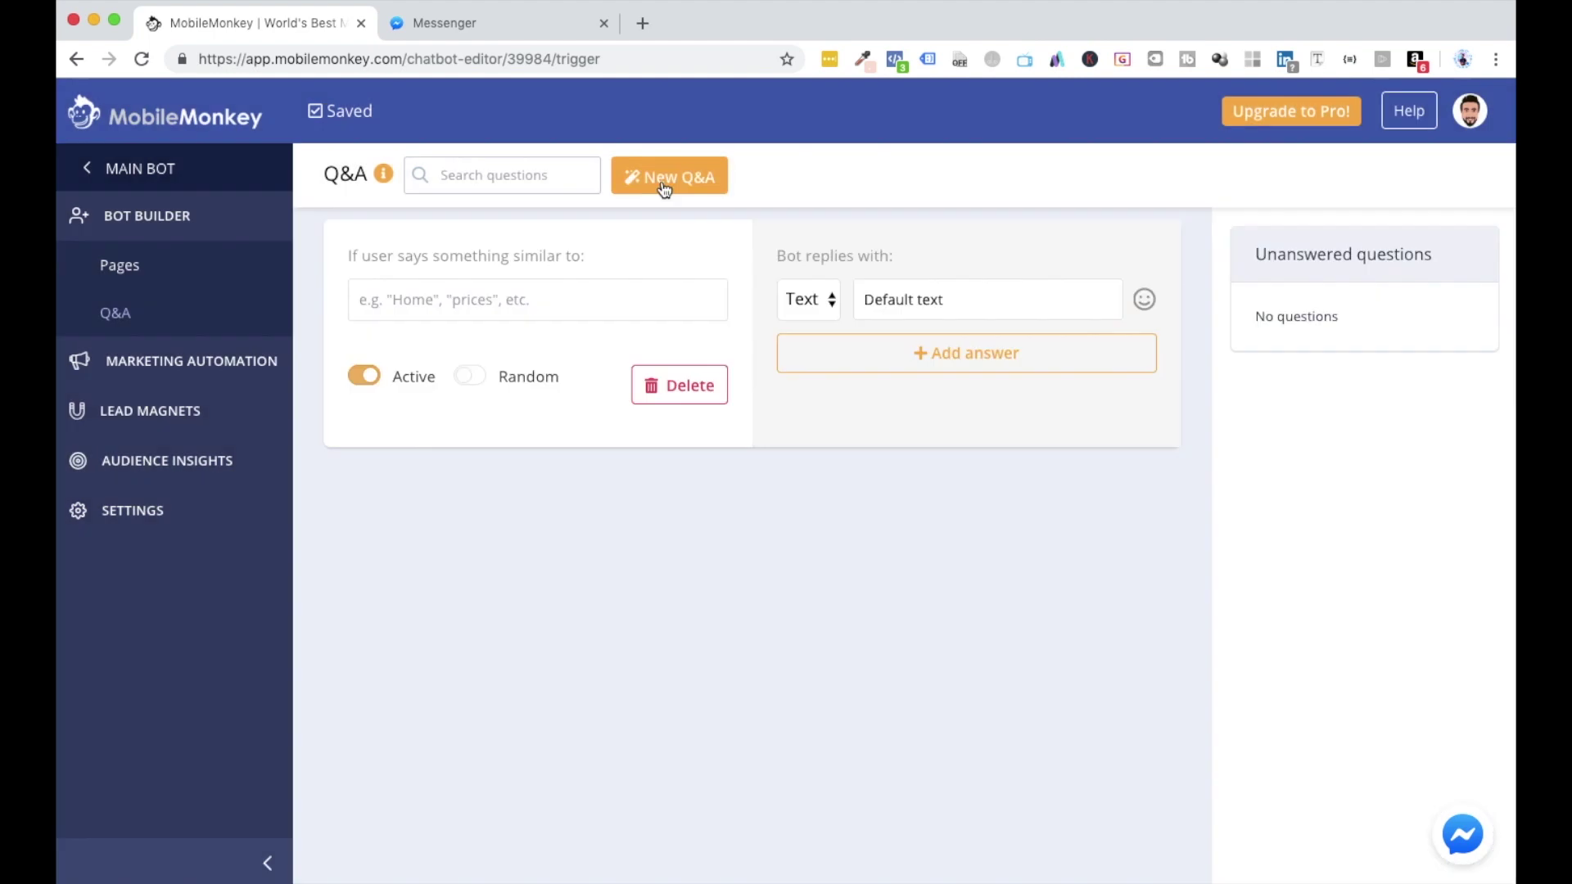
- Add trigger phrases 'i love you prank' and 'i love you' to the new Q&A
{"action": "left_click", "coordinate": [499, 289]}
{"action": "type", "text": "i love you pr"}
{"action": "type", "text": "ank"}
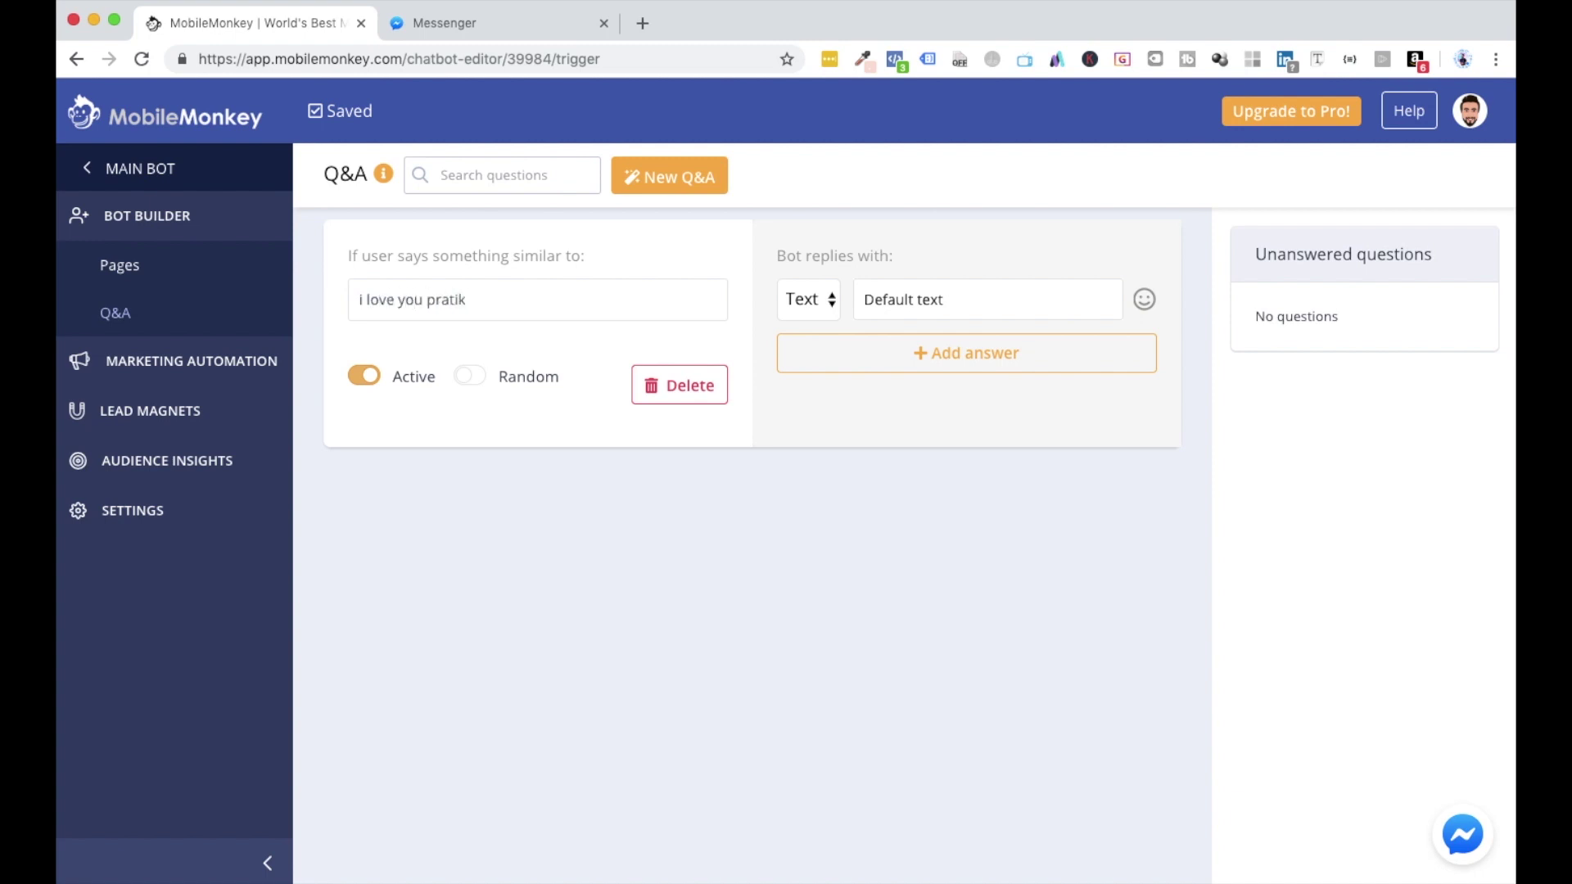
{"action": "key", "text": "Return"}
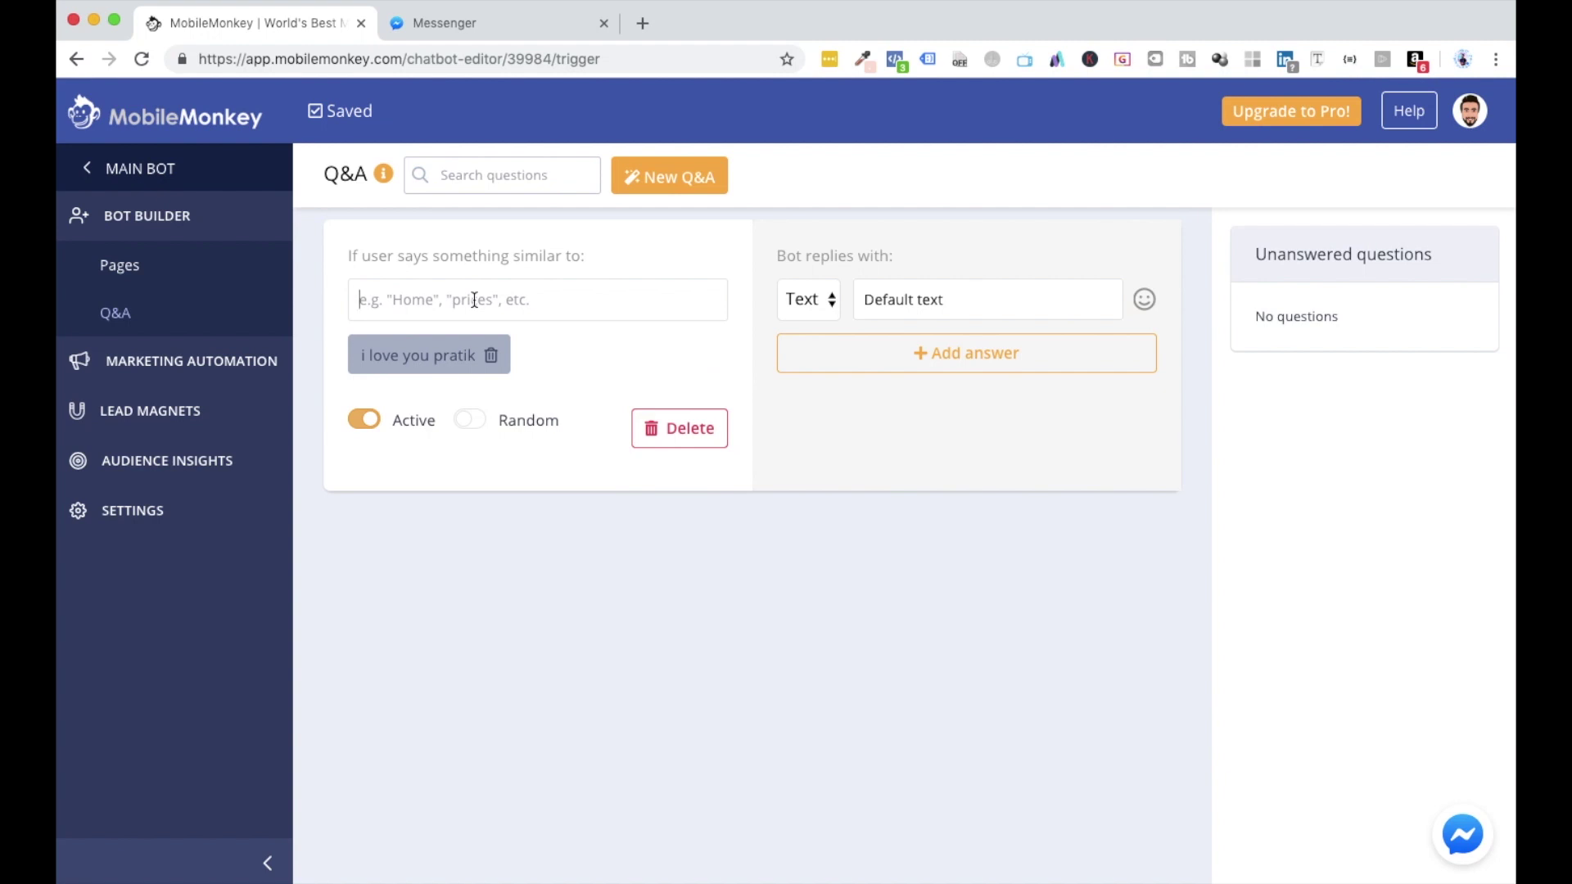
{"action": "type", "text": "i love you"}
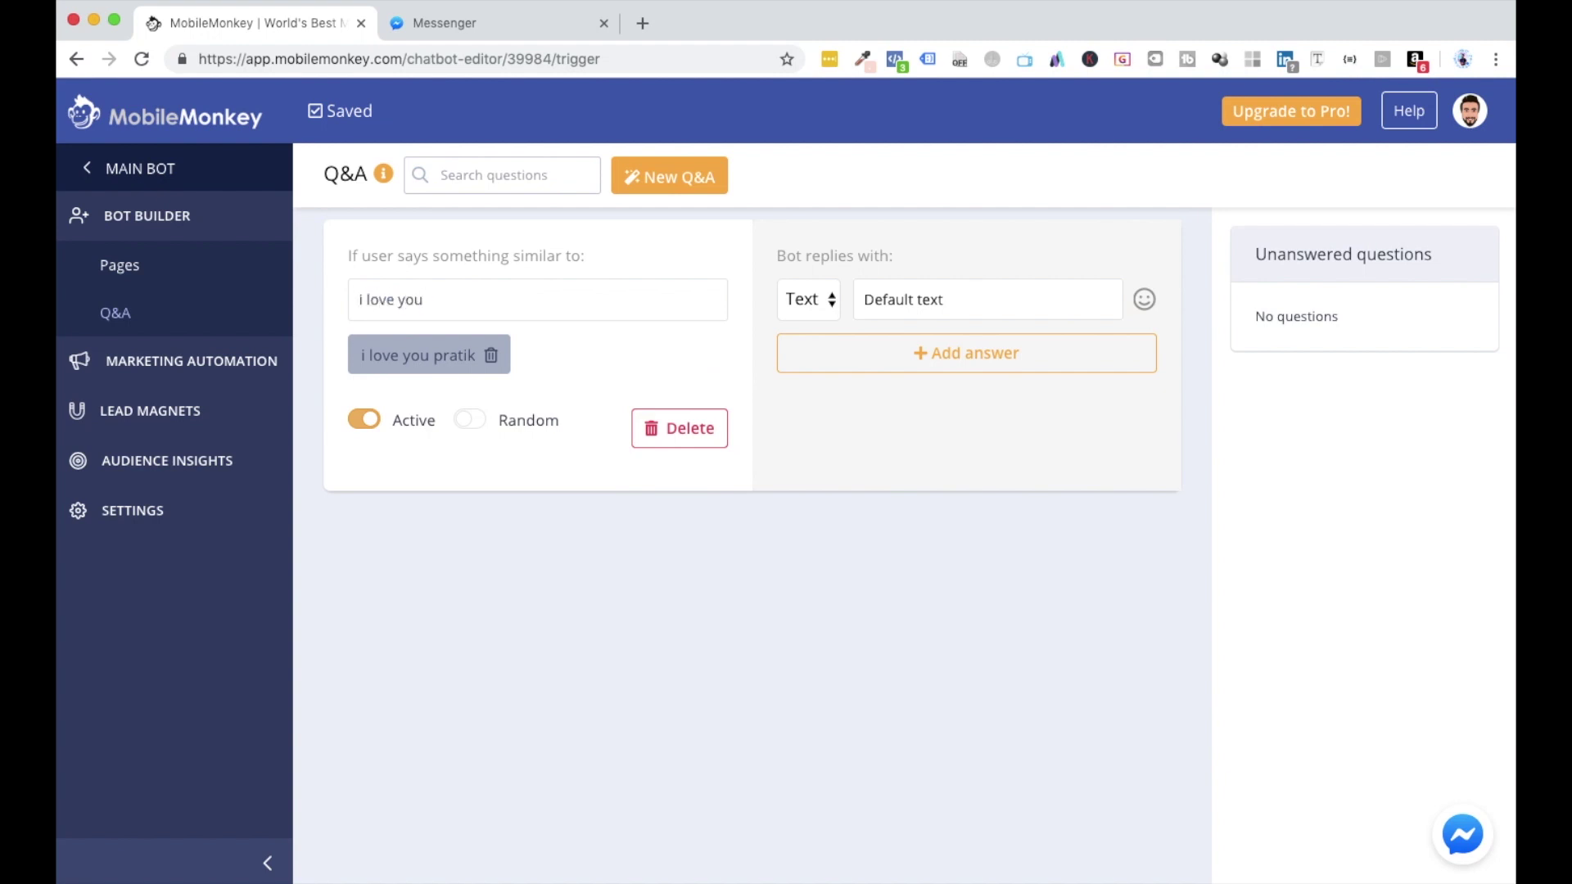
{"action": "key", "text": "Return"}
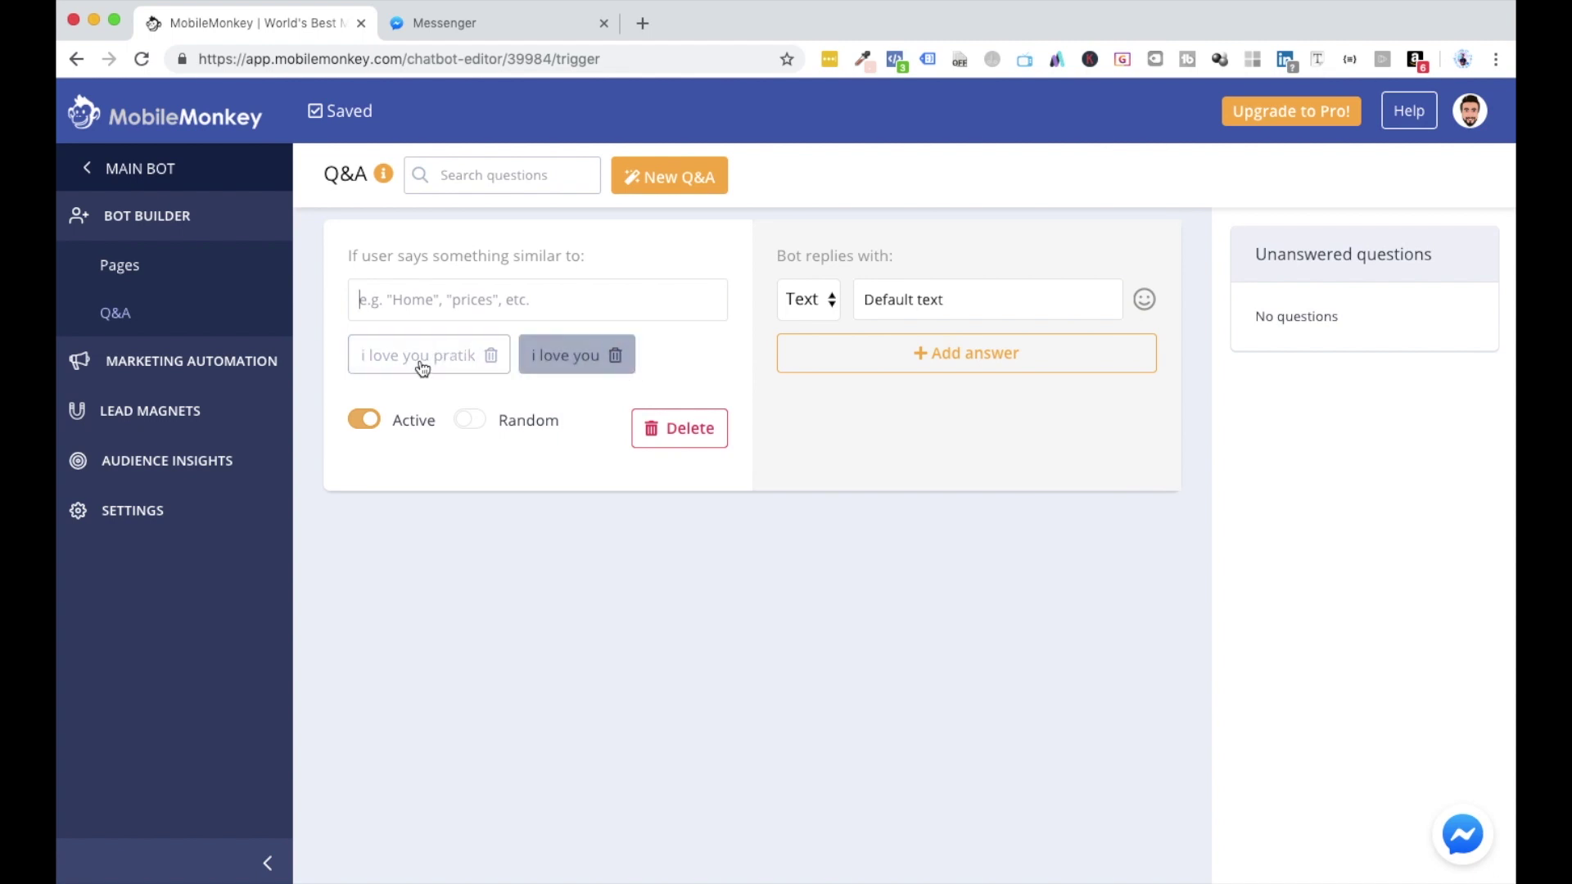
- Set the first two replies to 'i love you too 😍' and 'i love you 2 😘'
{"action": "triple_click", "coordinate": [929, 300]}
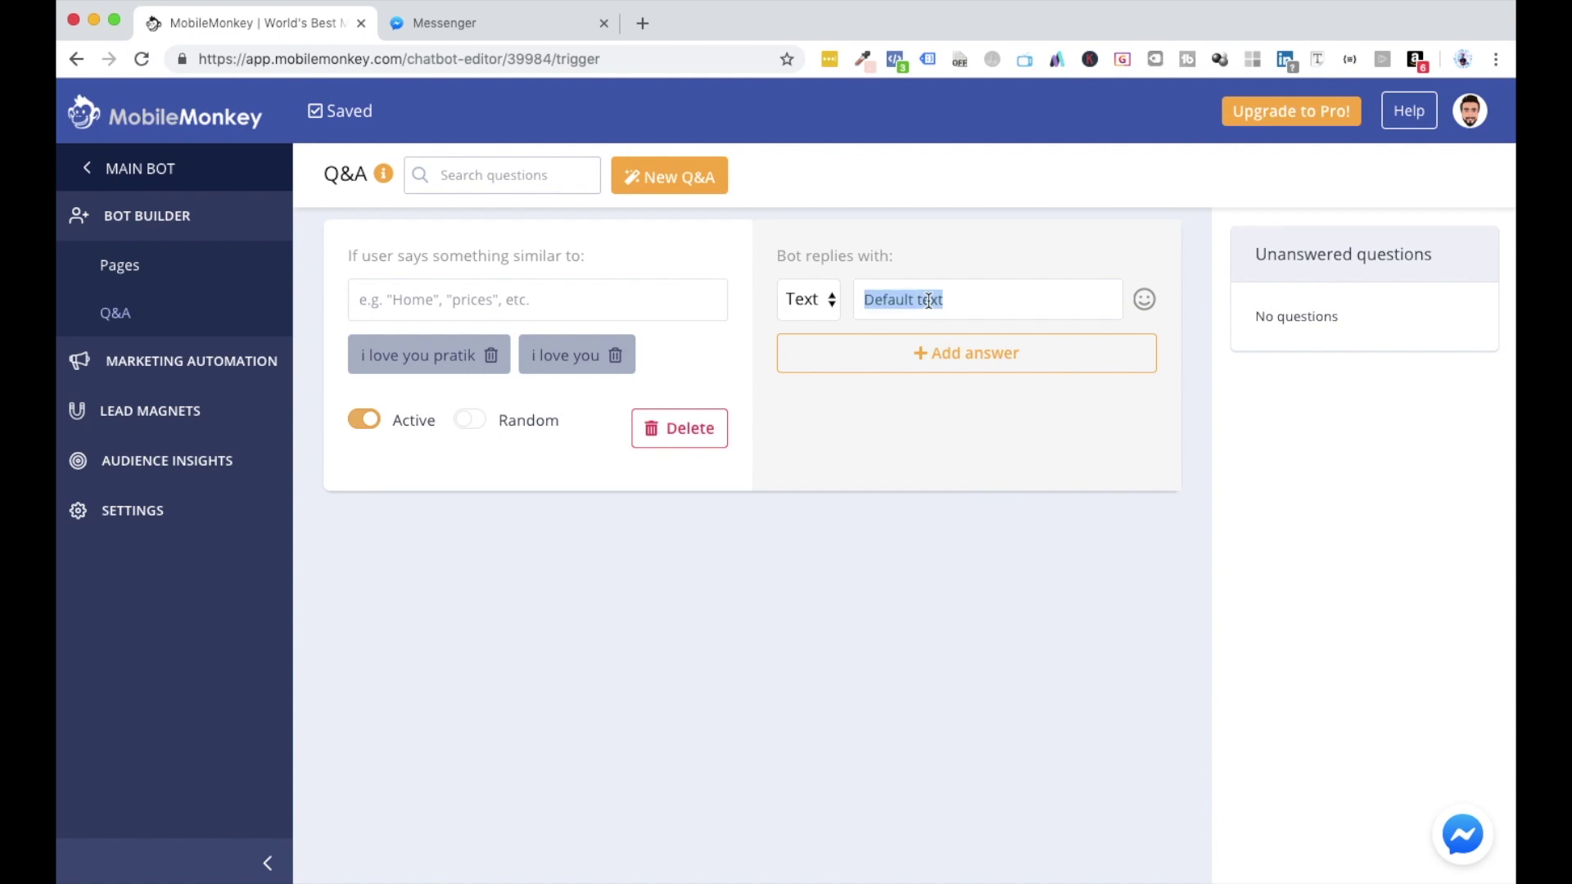
{"action": "type", "text": "i love you too"}
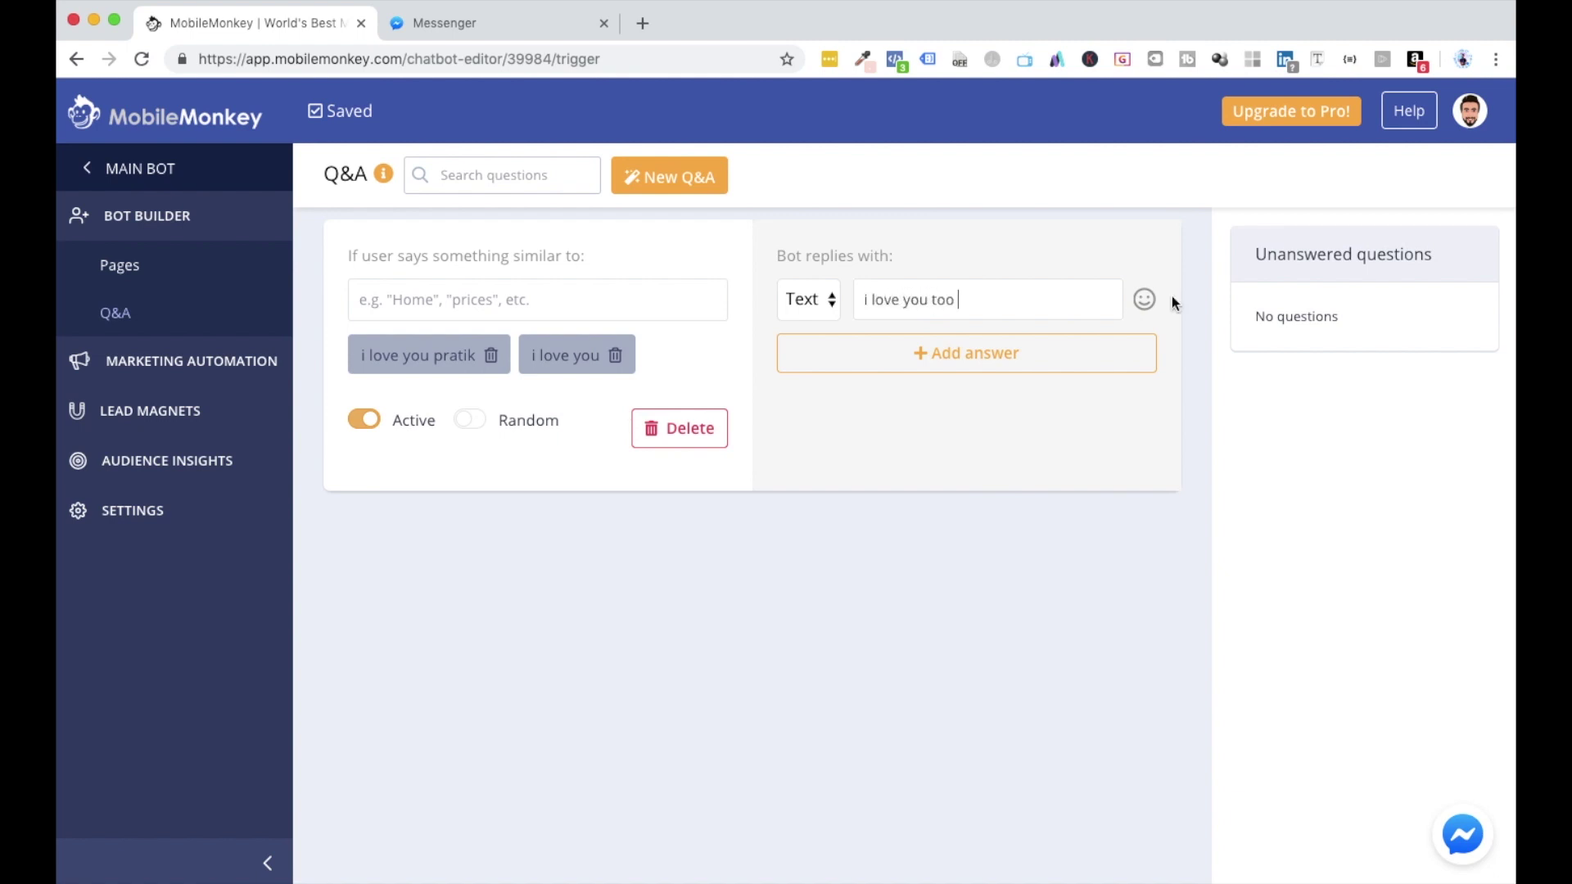
{"action": "left_click", "coordinate": [1143, 300]}
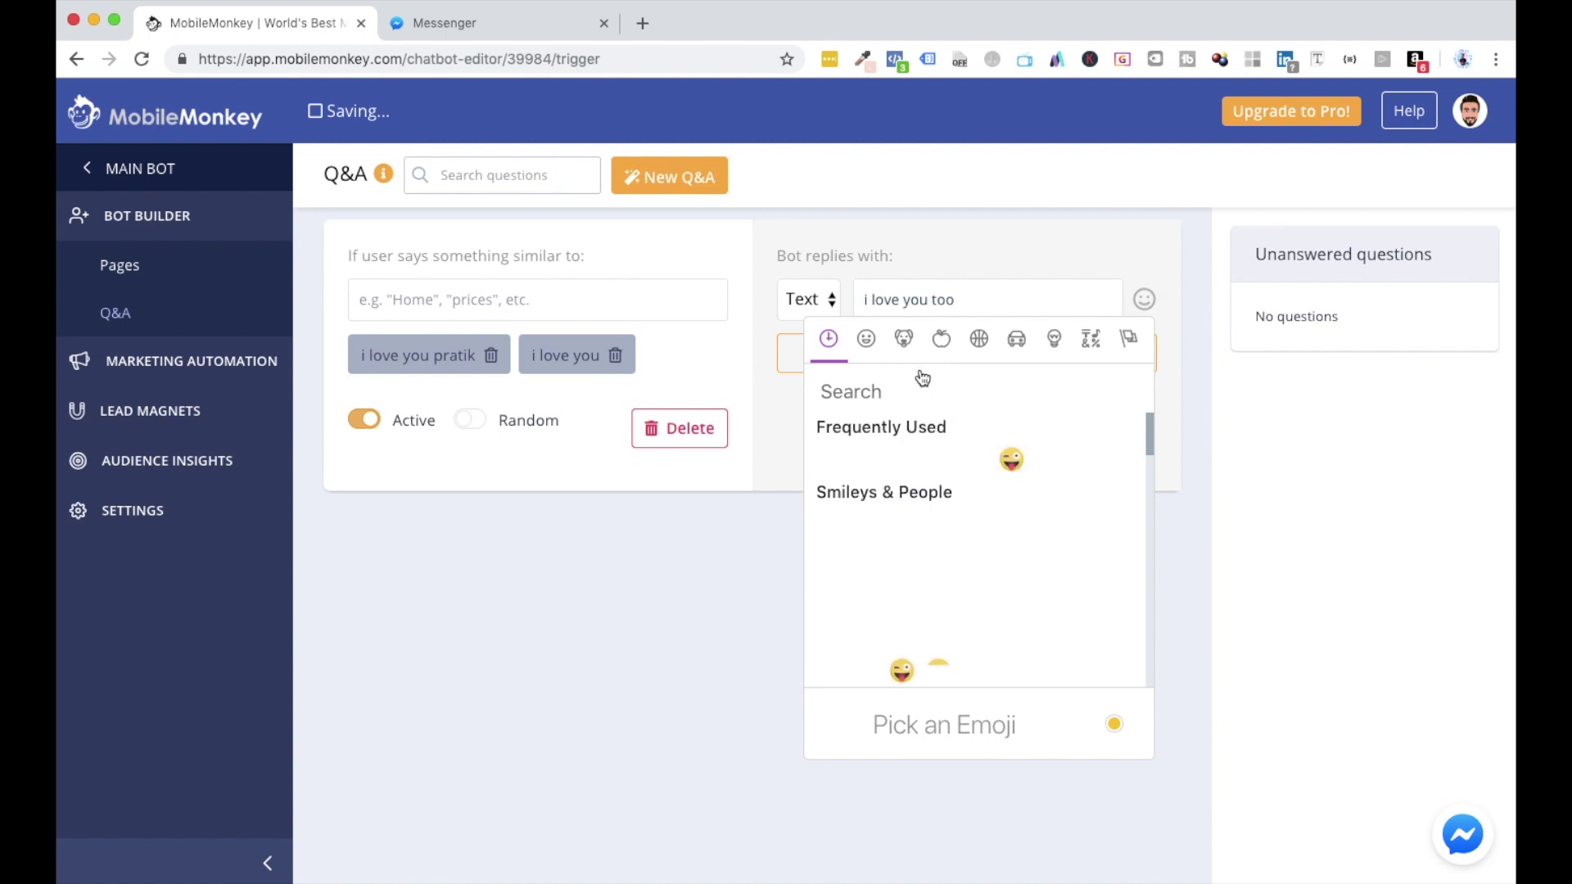
{"action": "left_click", "coordinate": [940, 464]}
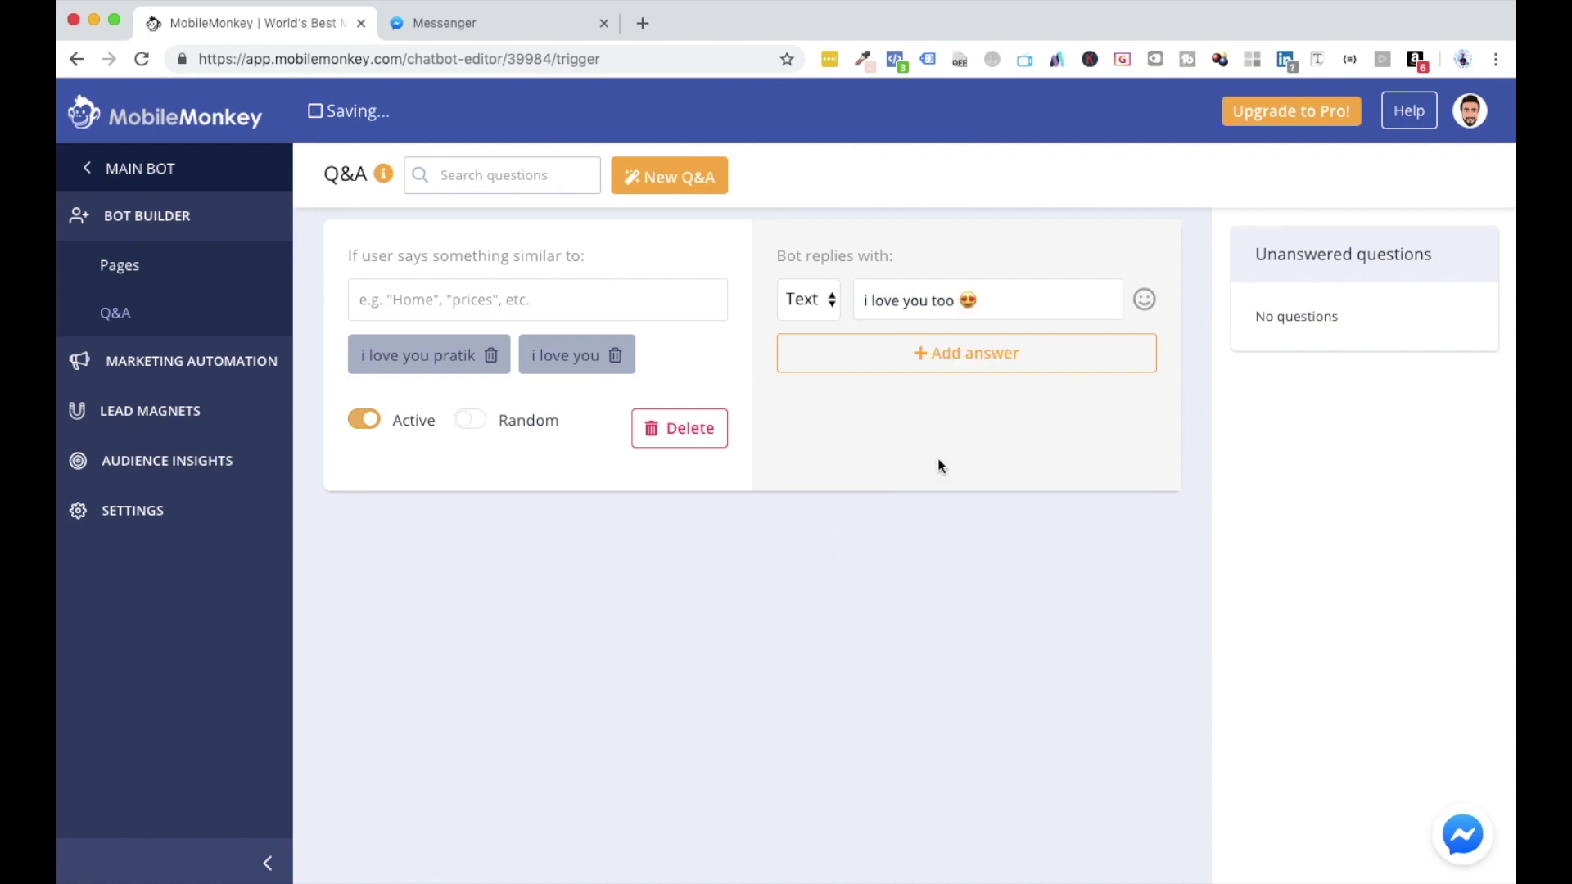
{"action": "left_click", "coordinate": [934, 362]}
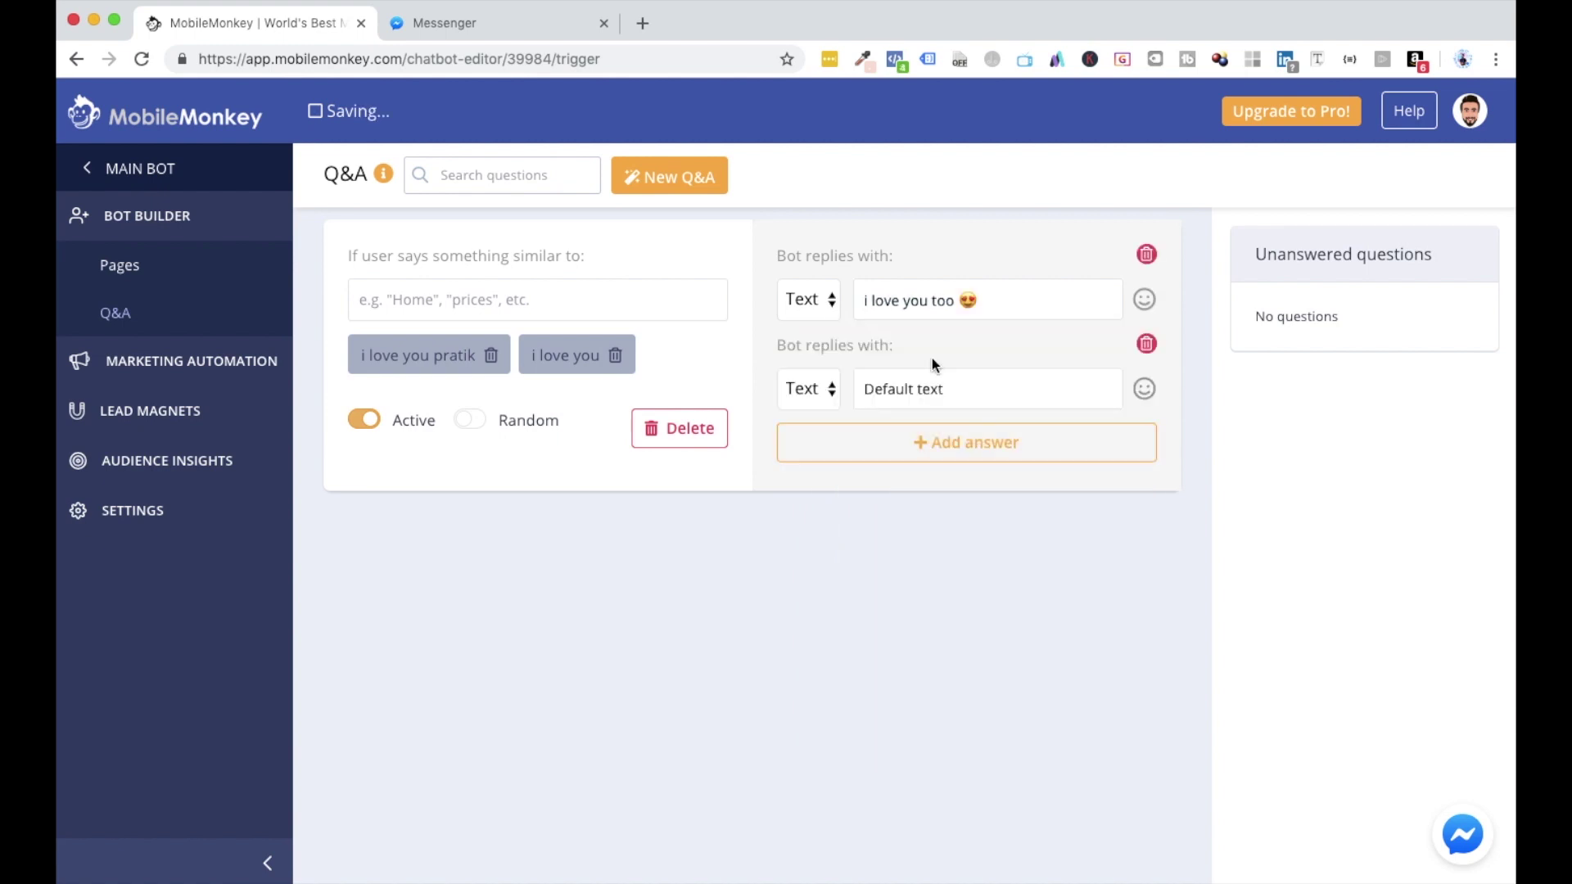
{"action": "triple_click", "coordinate": [908, 392]}
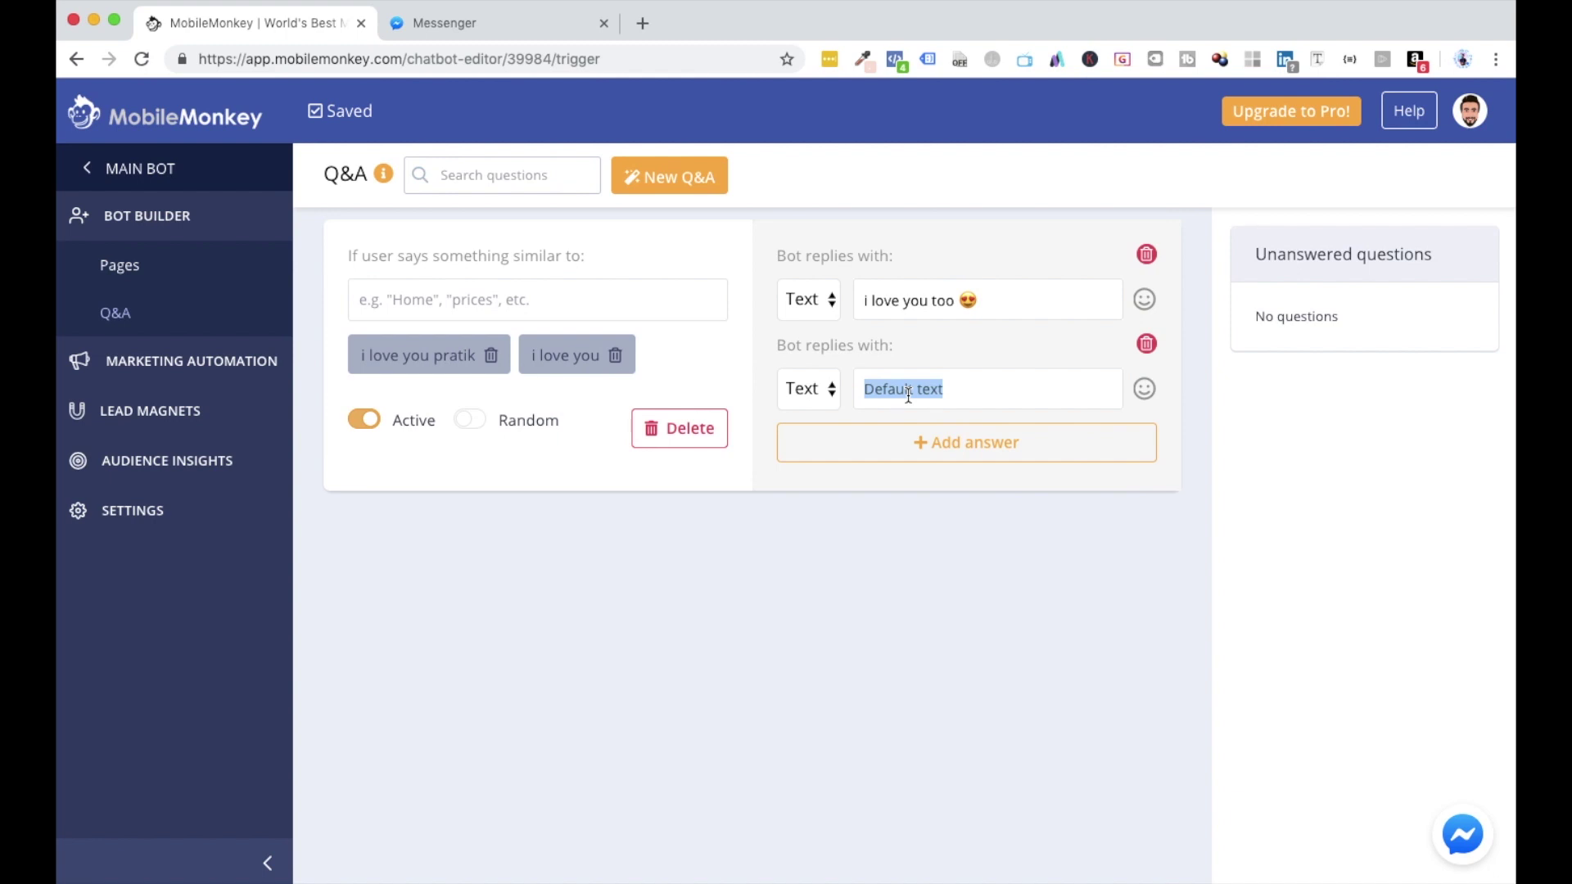
{"action": "type", "text": "i love you 2"}
{"action": "left_click", "coordinate": [1145, 389]}
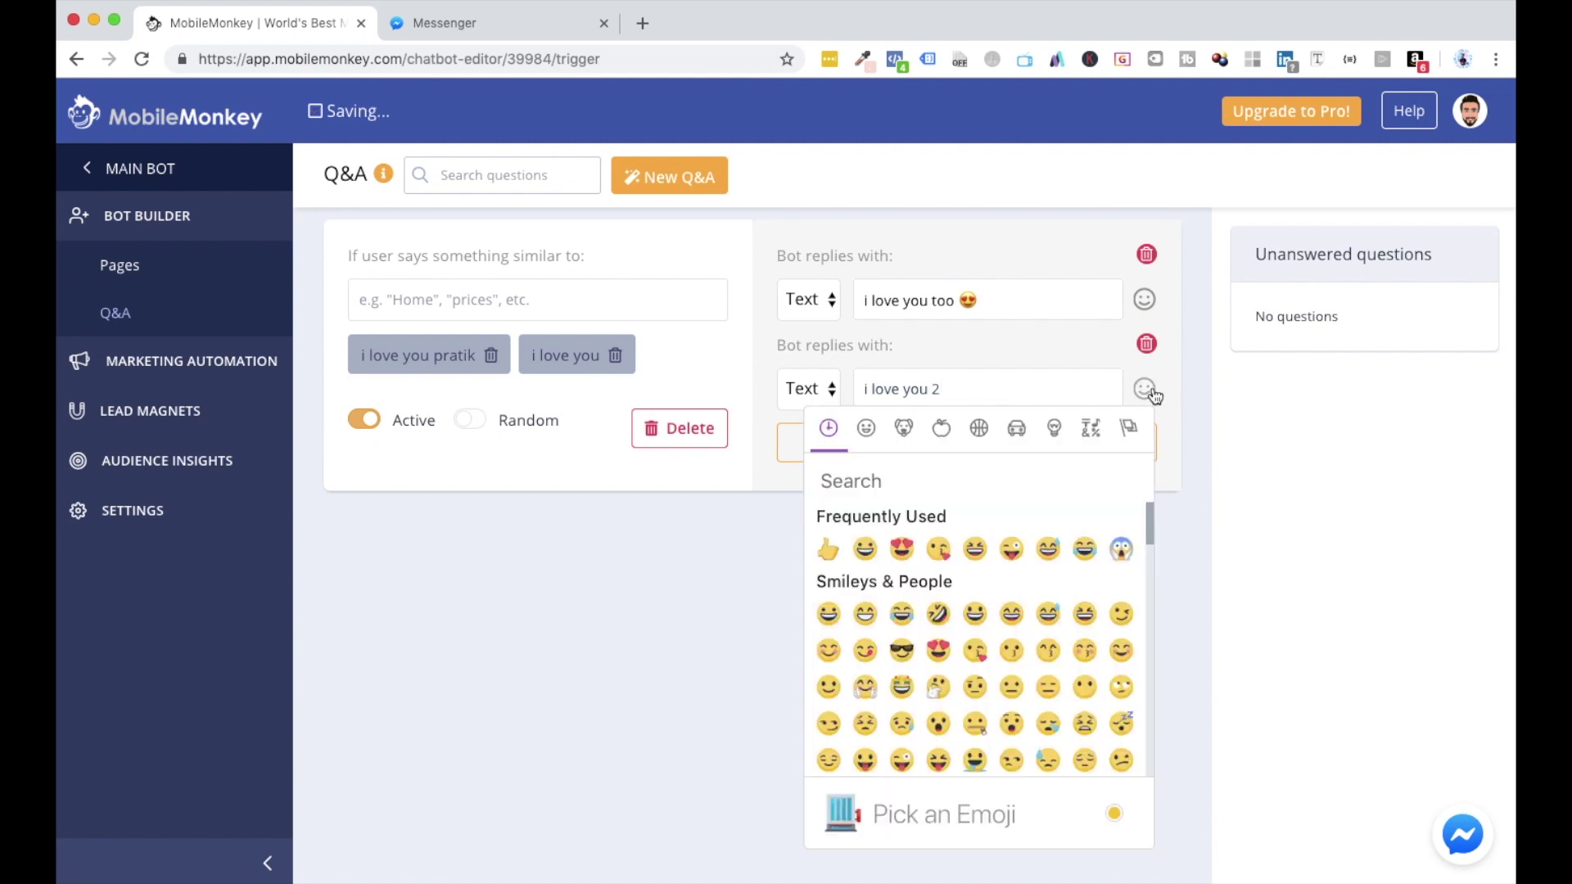
{"action": "left_click", "coordinate": [944, 552]}
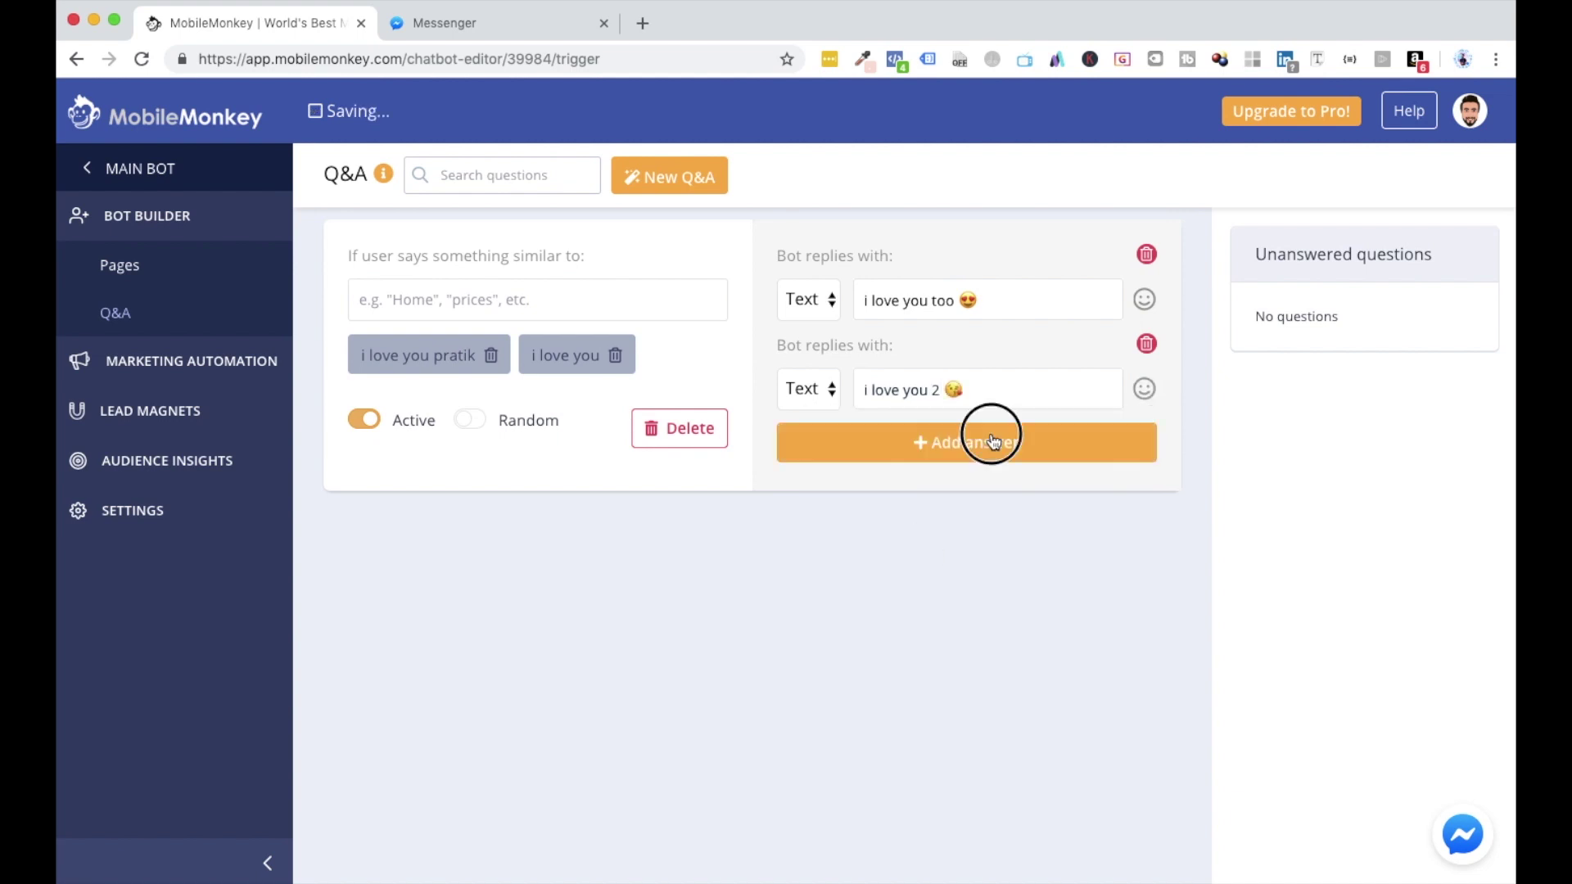
- Add a third reply 'Thanks for your love 👍' and a fourth reply slot
{"action": "left_click", "coordinate": [942, 466]}
{"action": "left_click", "coordinate": [923, 477]}
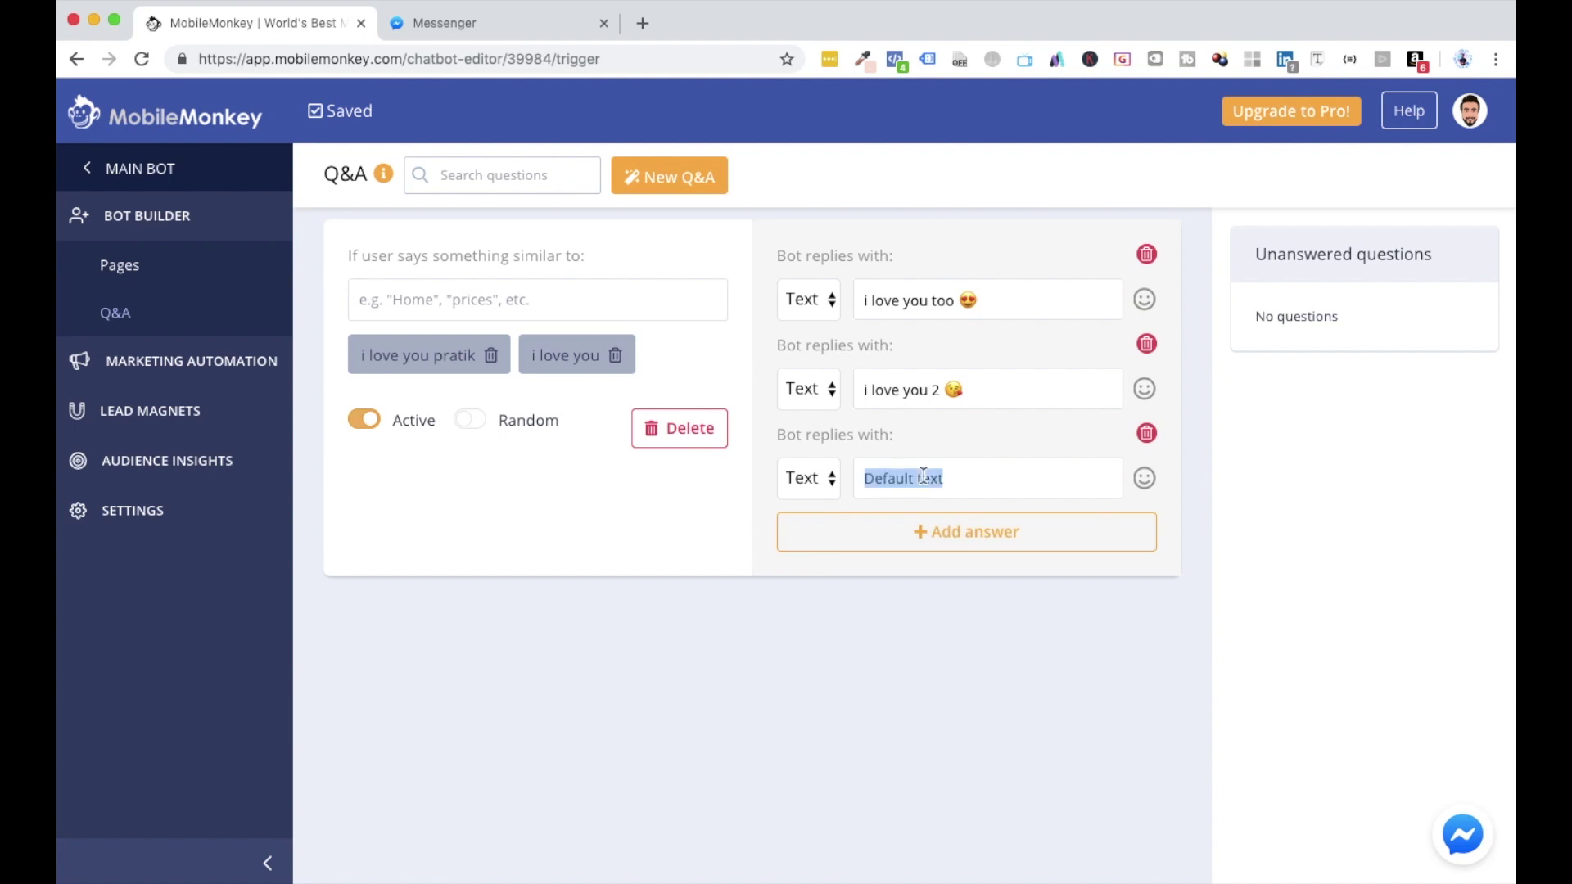
{"action": "type", "text": "Thanks for y"}
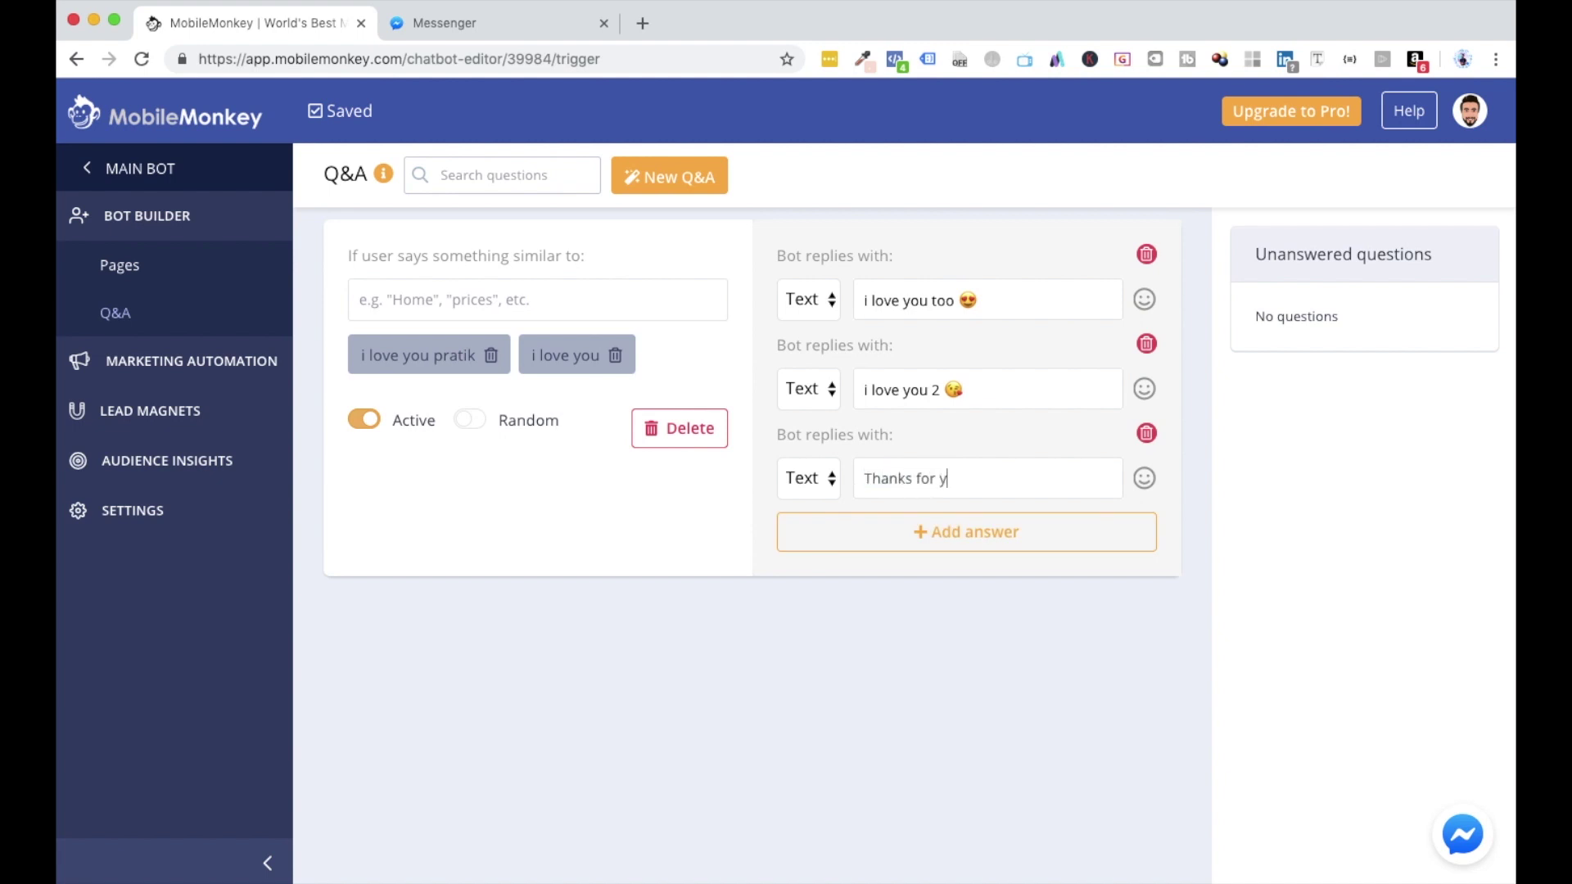
{"action": "type", "text": "our love"}
{"action": "left_click", "coordinate": [1142, 480]}
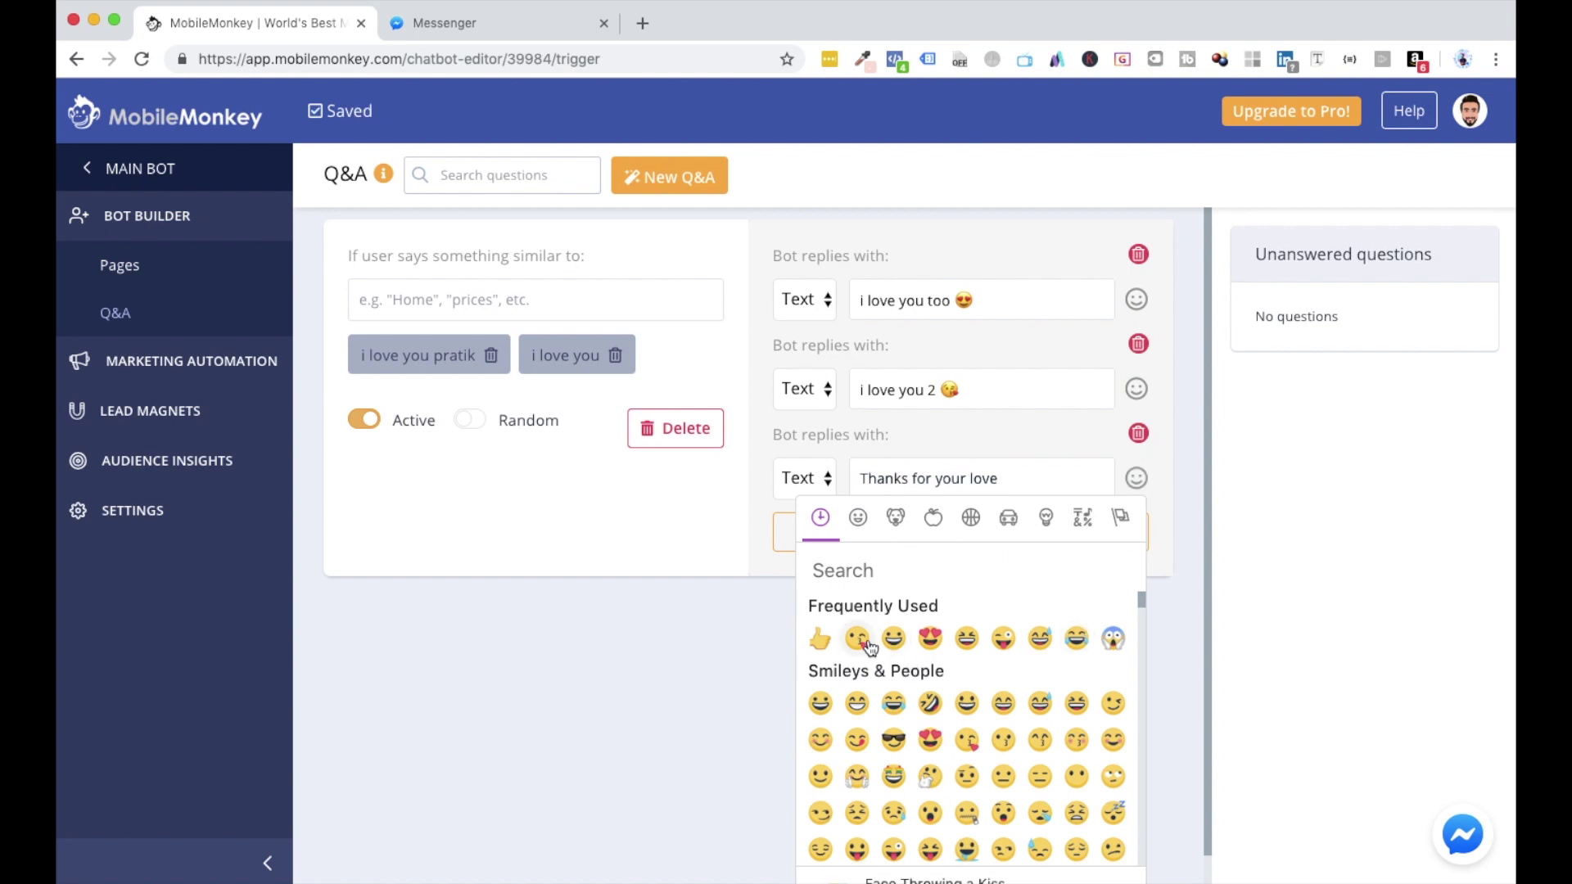
{"action": "left_click", "coordinate": [820, 640]}
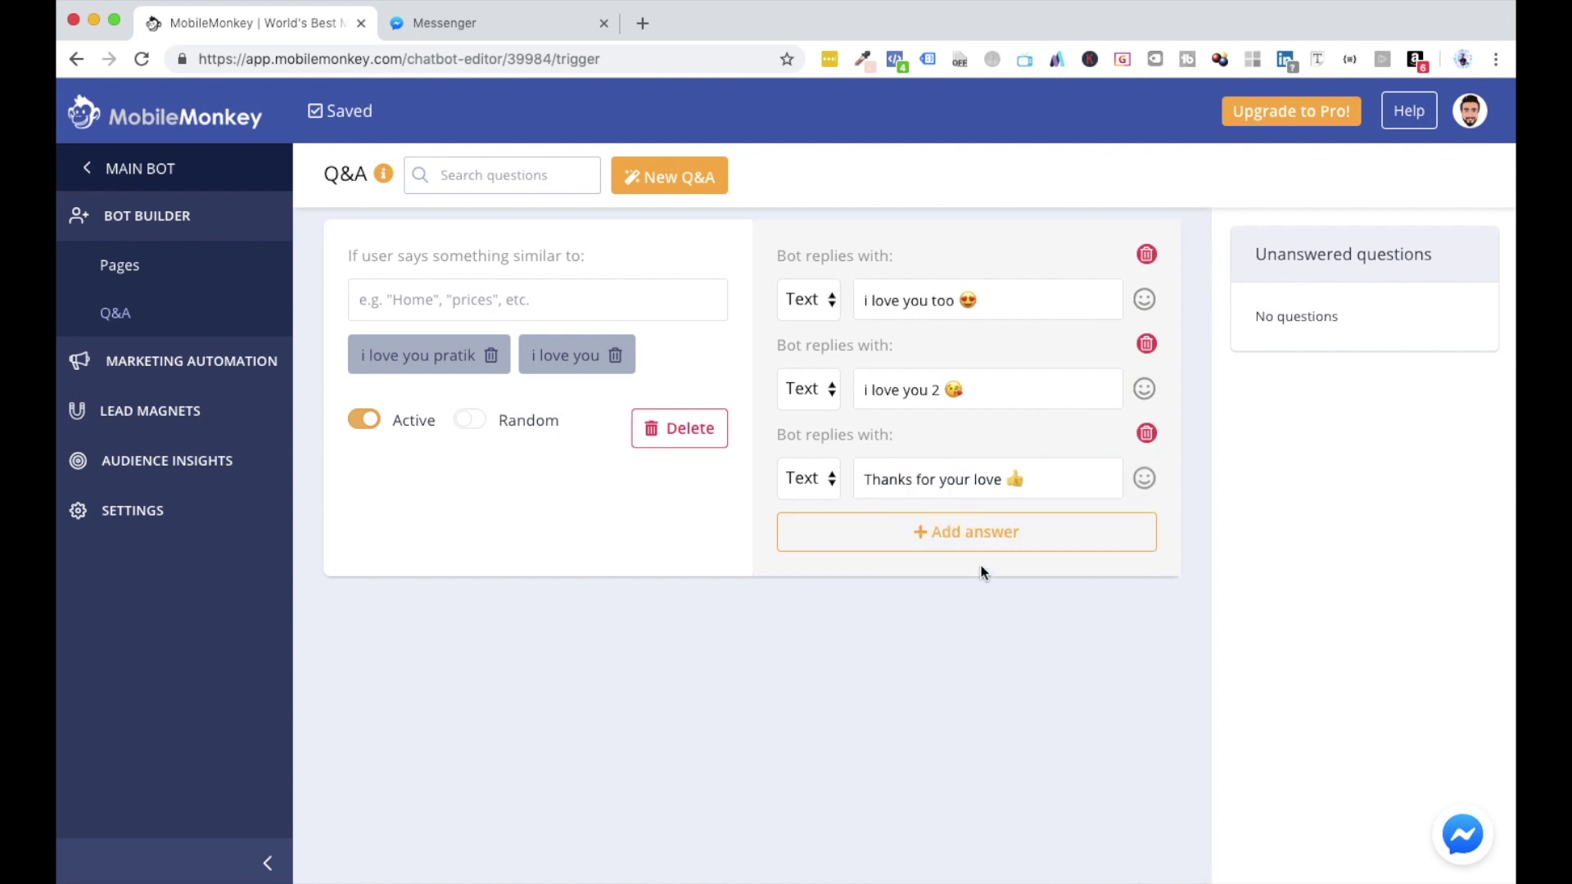
{"action": "left_click", "coordinate": [899, 546]}
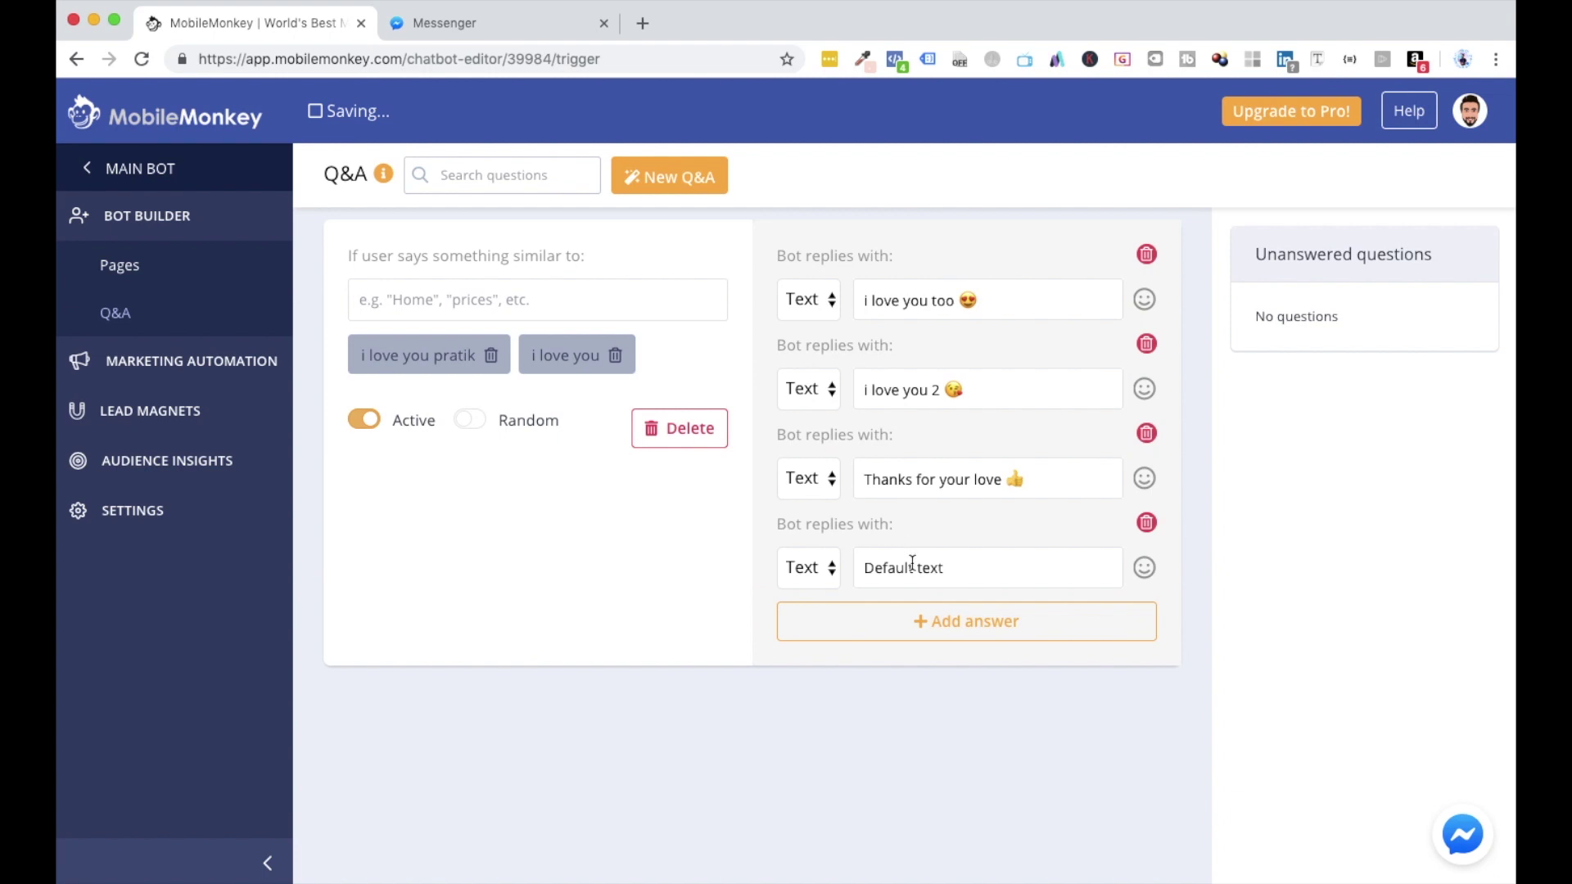
- Add the fourth reply 'Thank you so much!' and turn on random reply selection
{"action": "left_click", "coordinate": [912, 565]}
{"action": "type", "text": "Thank you so much!"}
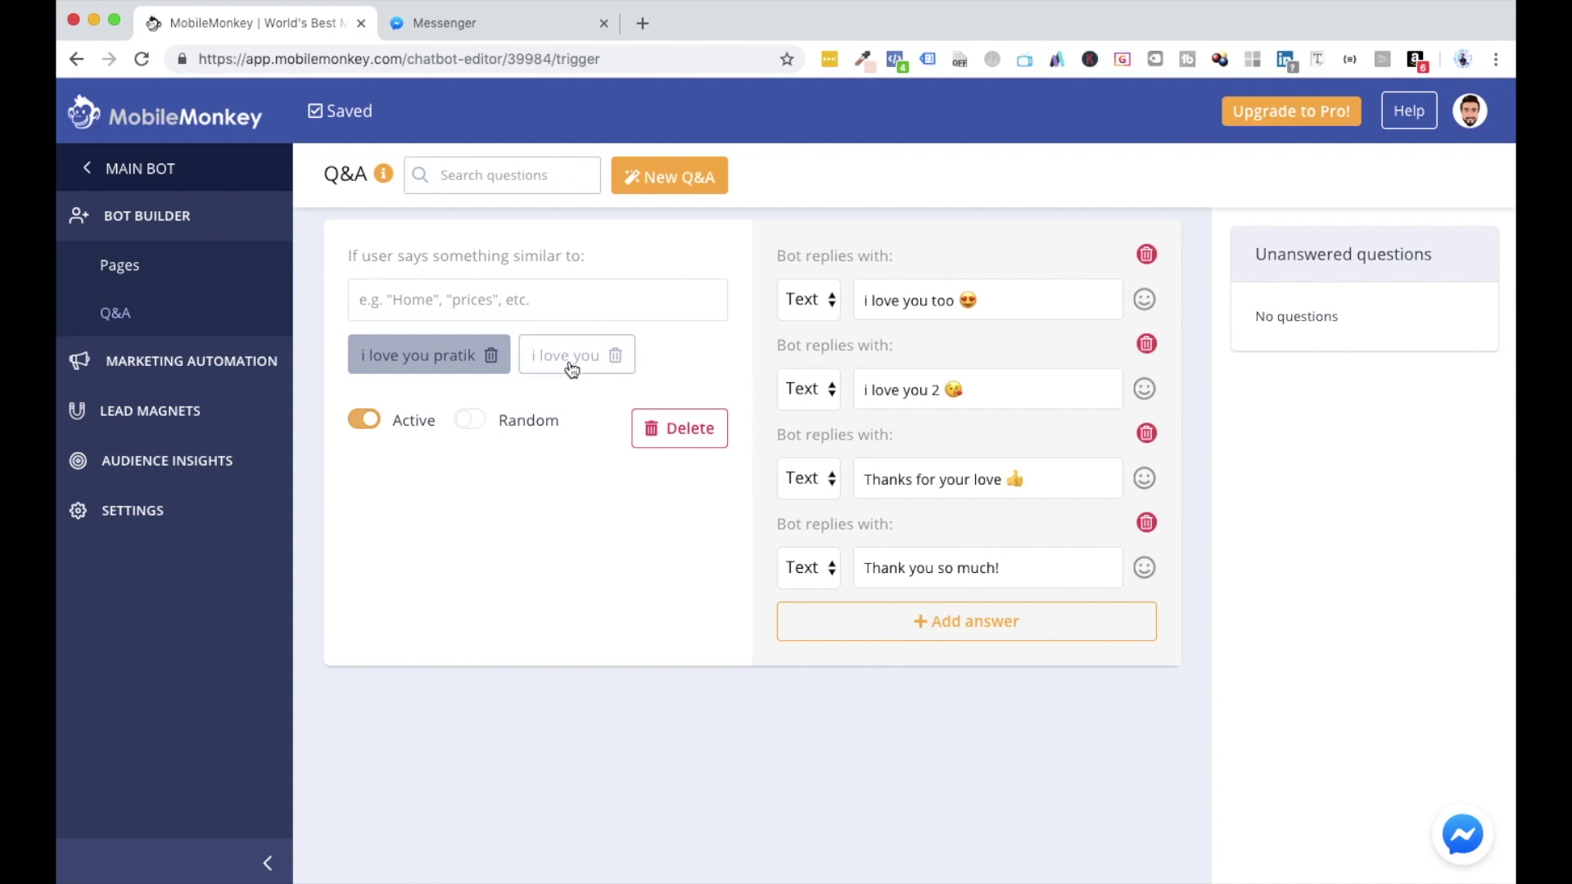
{"action": "triple_click", "coordinate": [909, 391]}
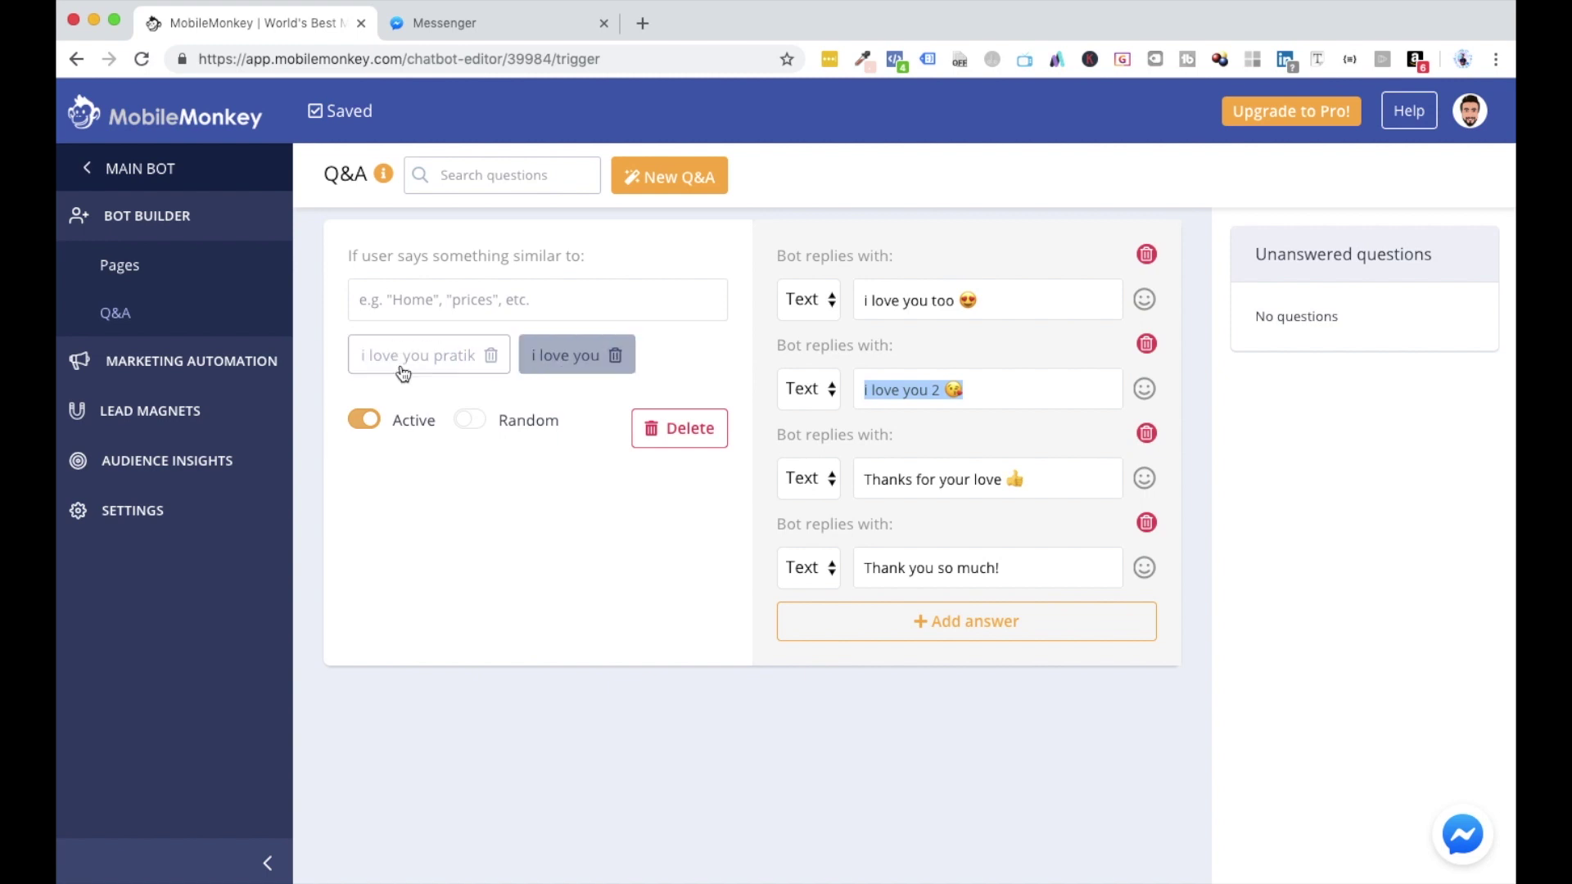
{"action": "triple_click", "coordinate": [943, 481]}
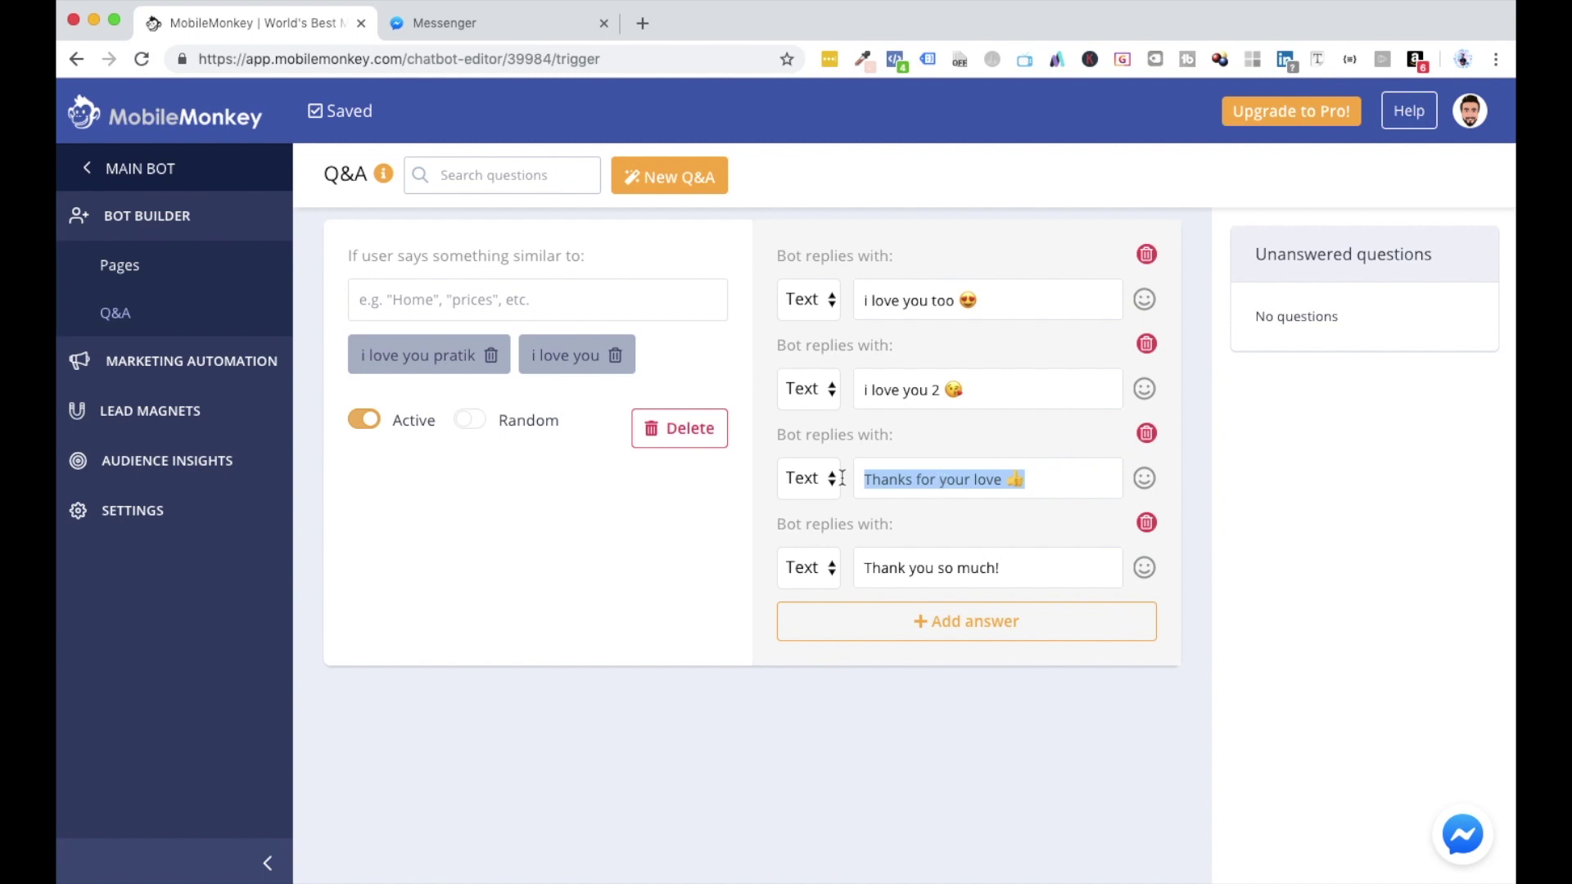
{"action": "left_click", "coordinate": [470, 423]}
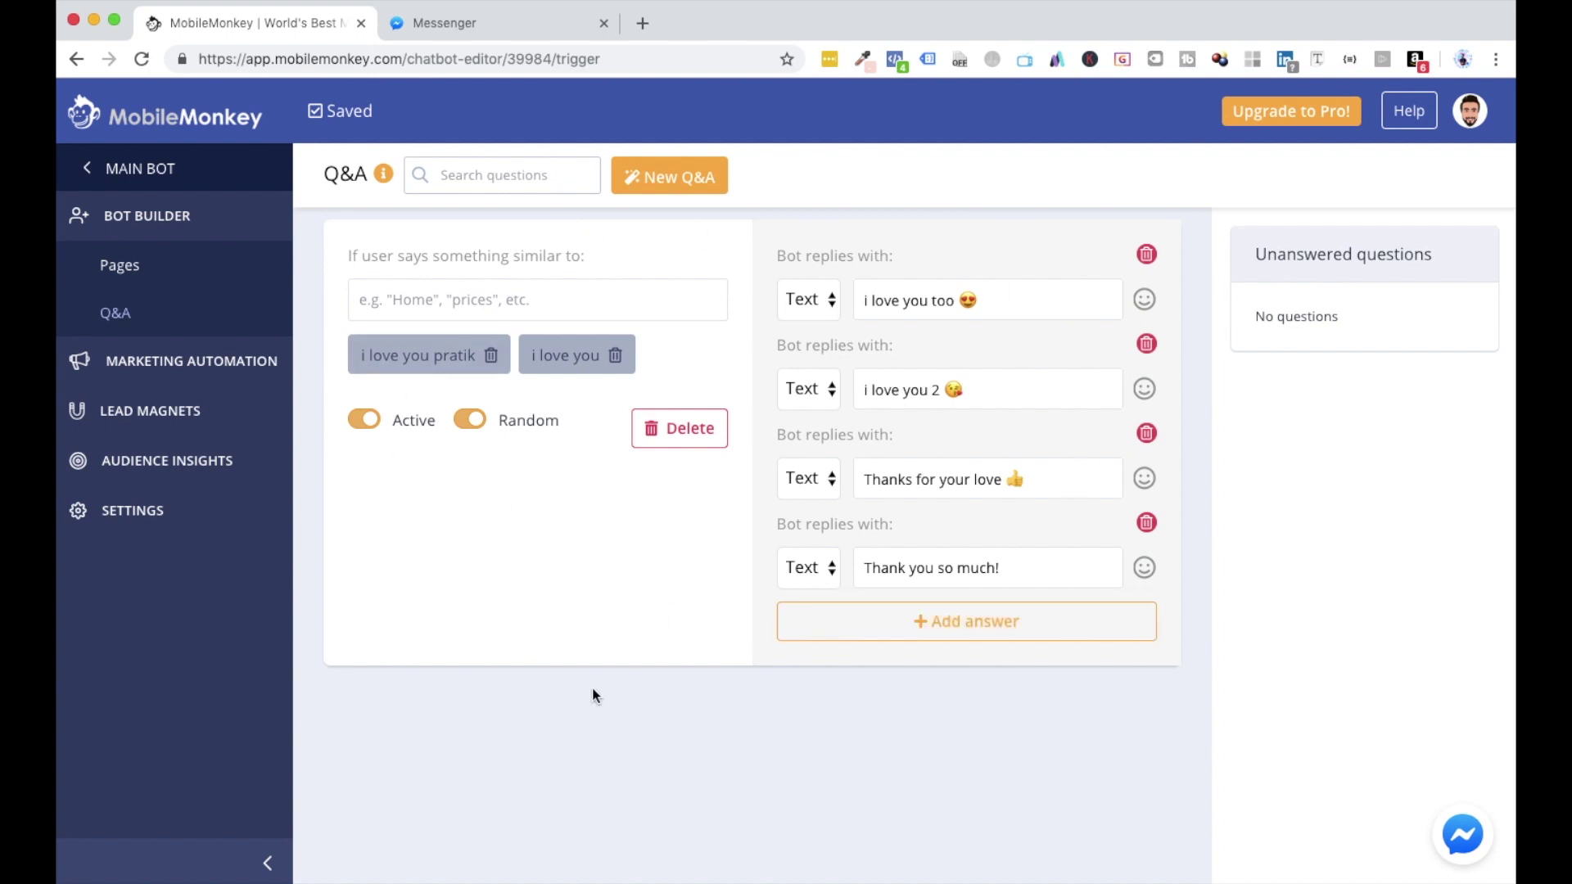
{"action": "key", "text": "super+Tab"}
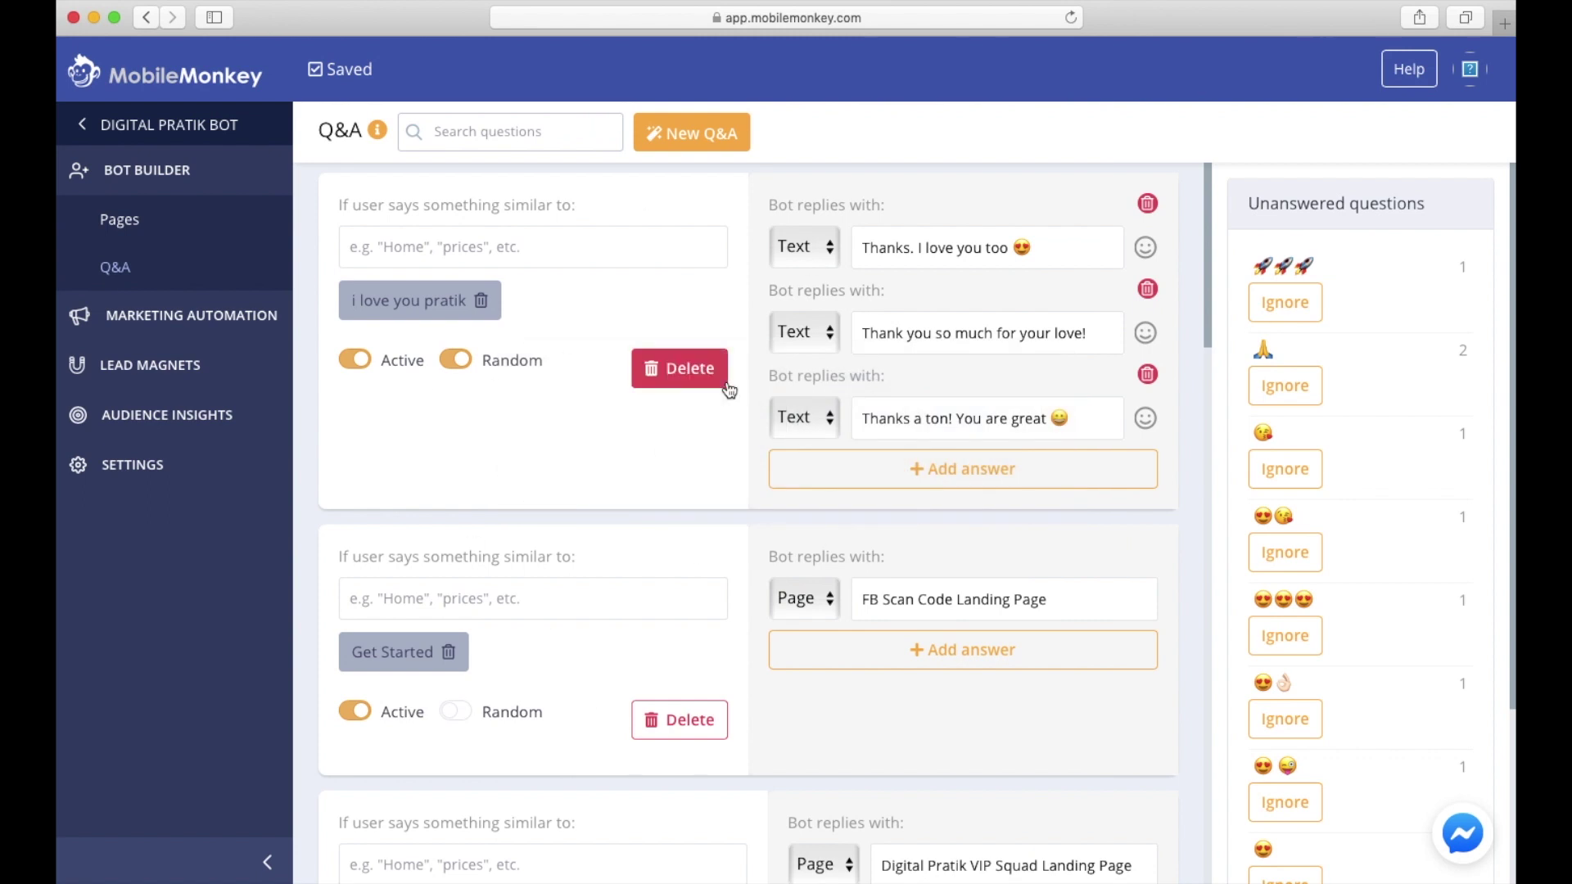
- Add 'i love you' as a trigger phrase on the first Q&A rule
{"action": "left_click", "coordinate": [442, 253]}
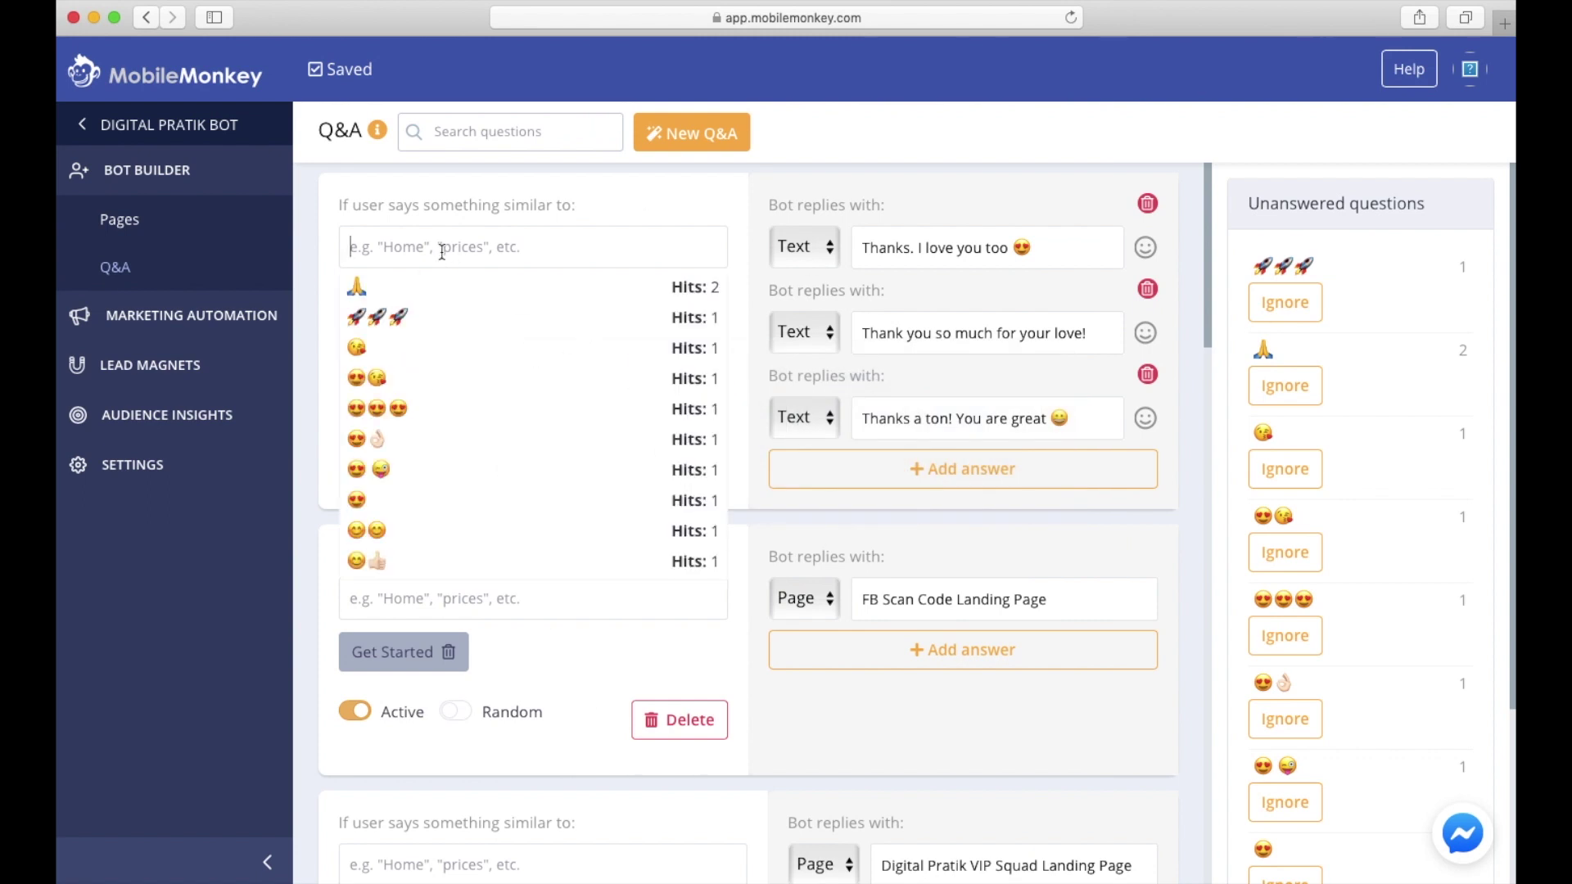
{"action": "type", "text": "i love "}
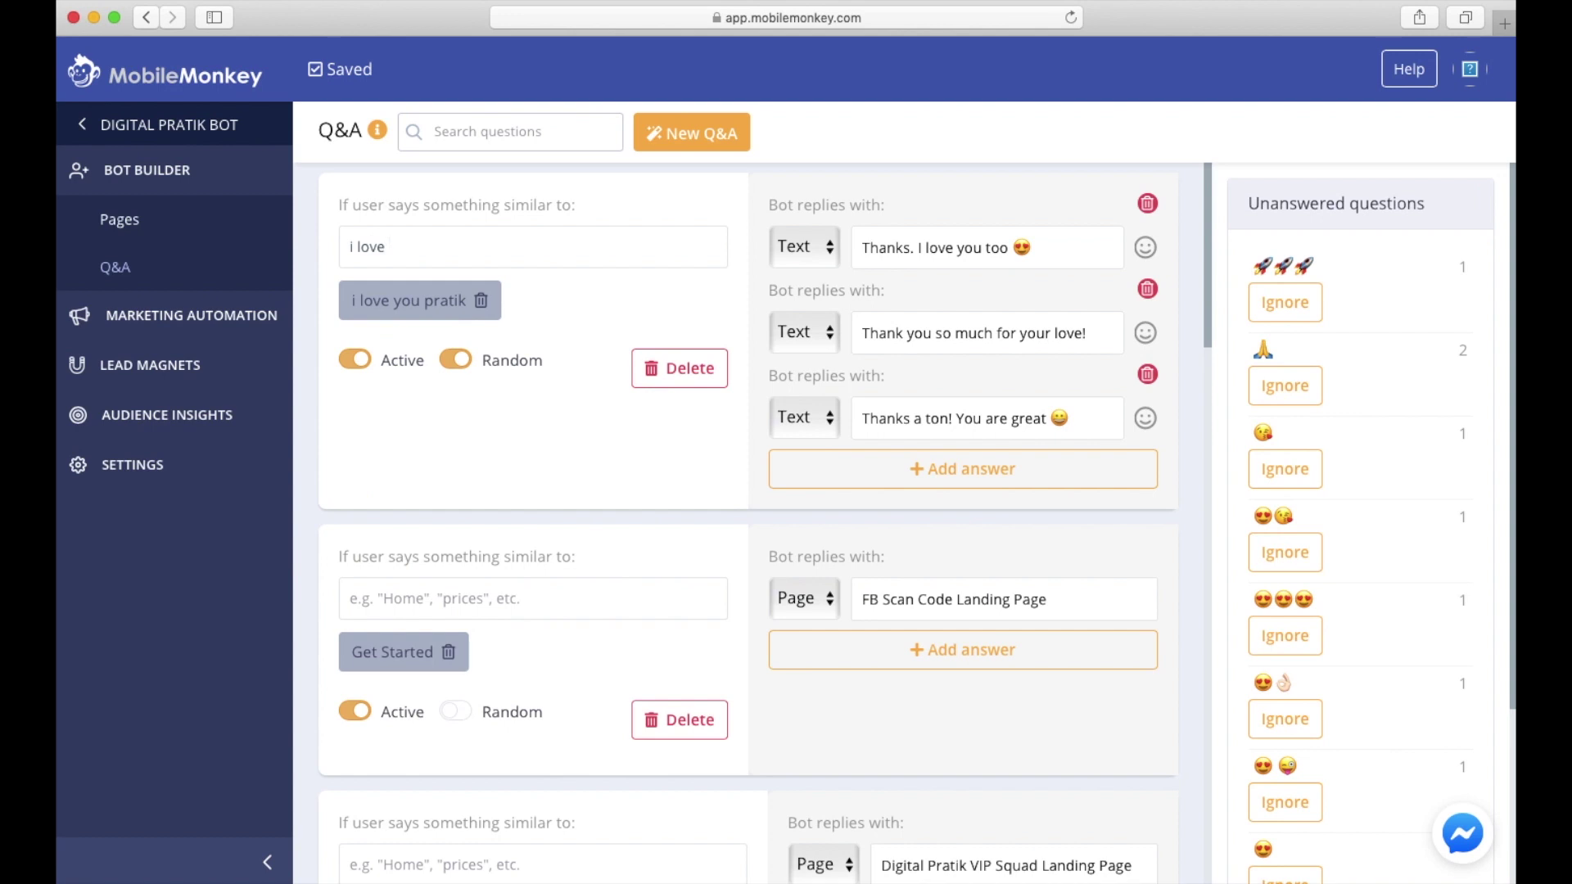
{"action": "type", "text": "you"}
{"action": "key", "text": "Return"}
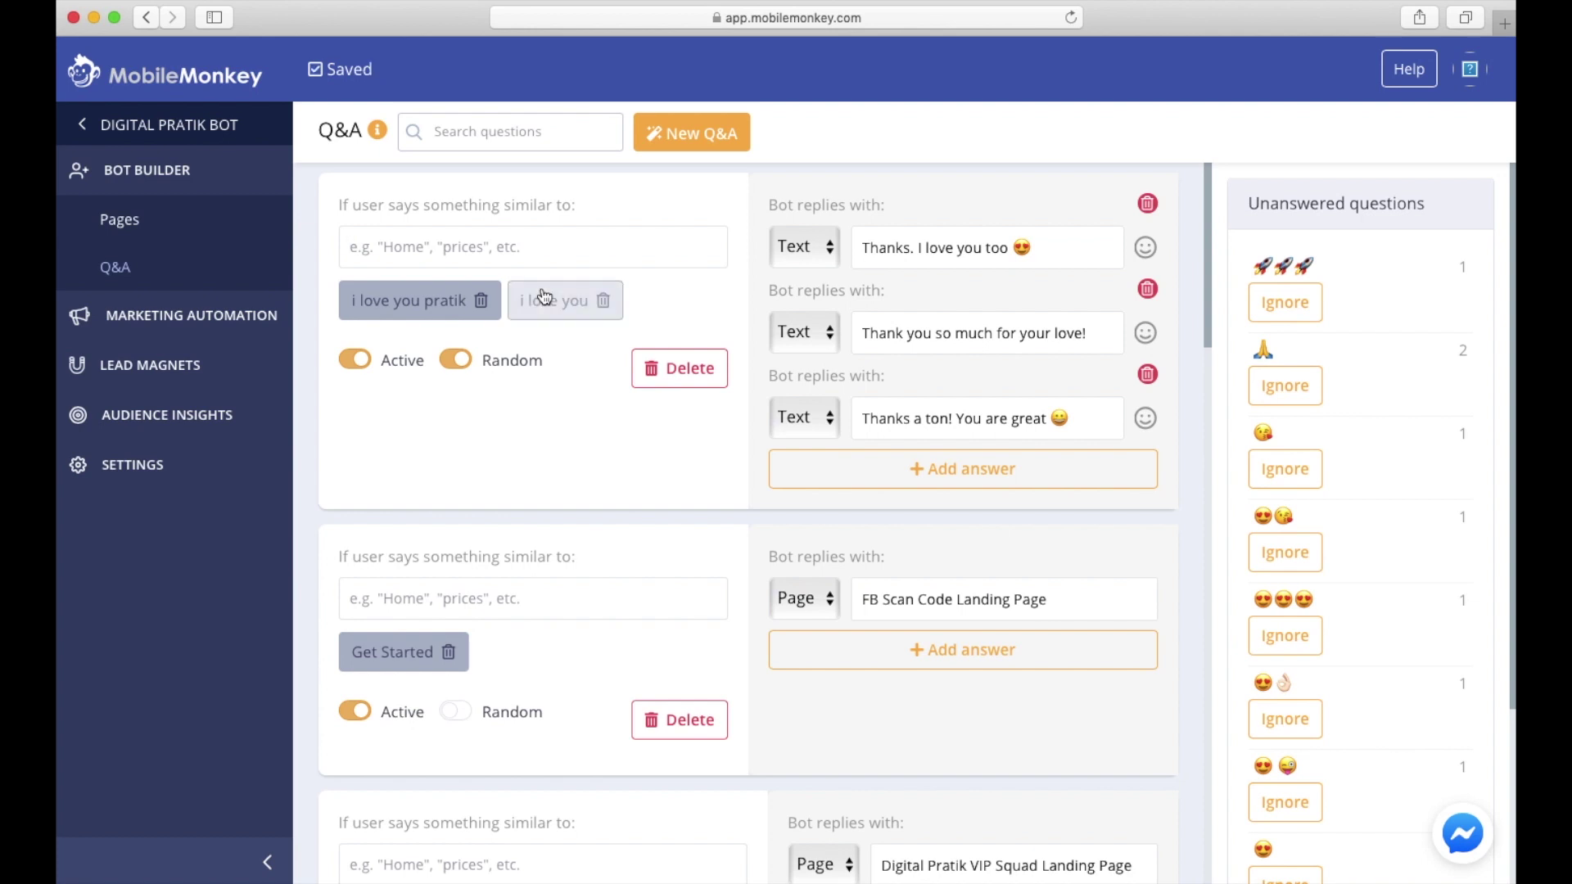
- Add a fourth reply reading 'Thank you so much!' to the love rule
{"action": "left_click", "coordinate": [947, 483]}
{"action": "triple_click", "coordinate": [947, 488]}
{"action": "type", "text": "Tha"}
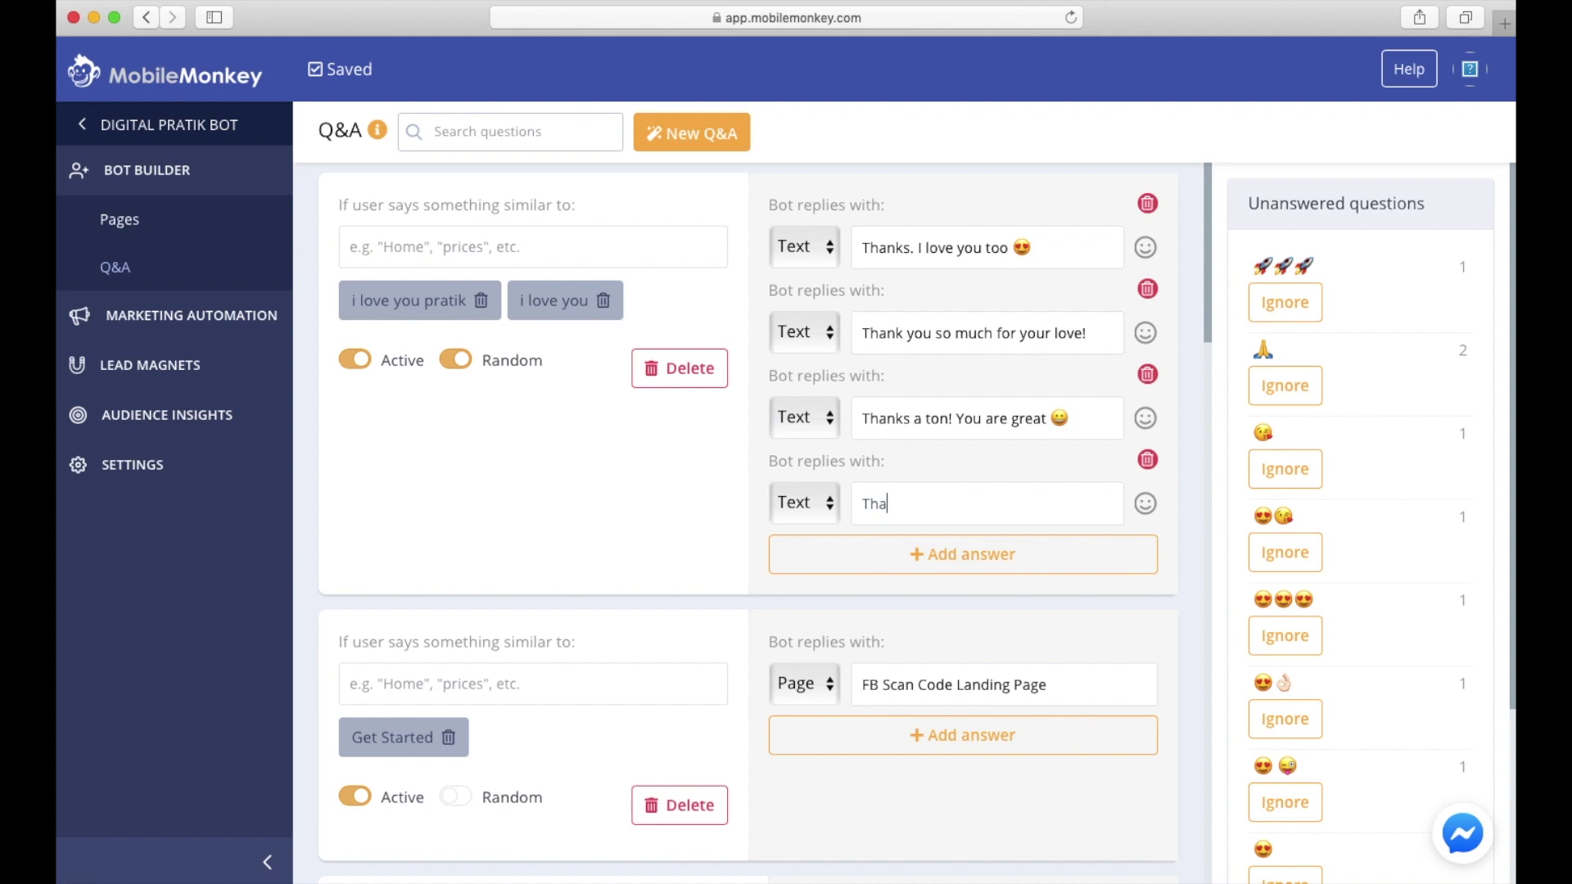
{"action": "type", "text": "nk you so much!"}
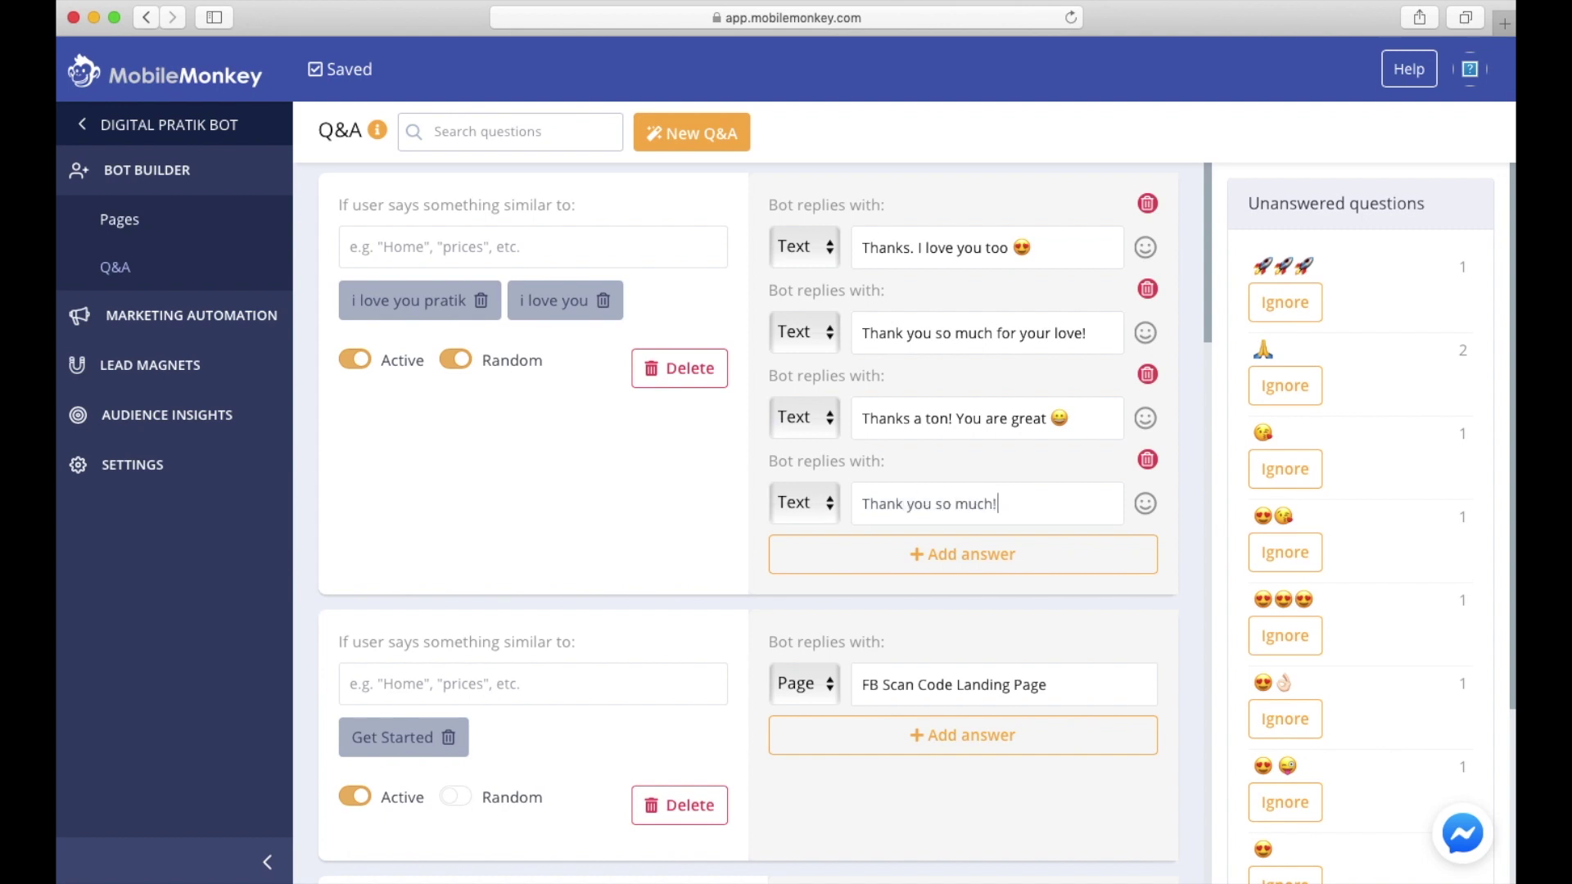
- Add a fifth reply 'I love you more 😍', then another new reply row
{"action": "left_click", "coordinate": [992, 554]}
{"action": "triple_click", "coordinate": [920, 595]}
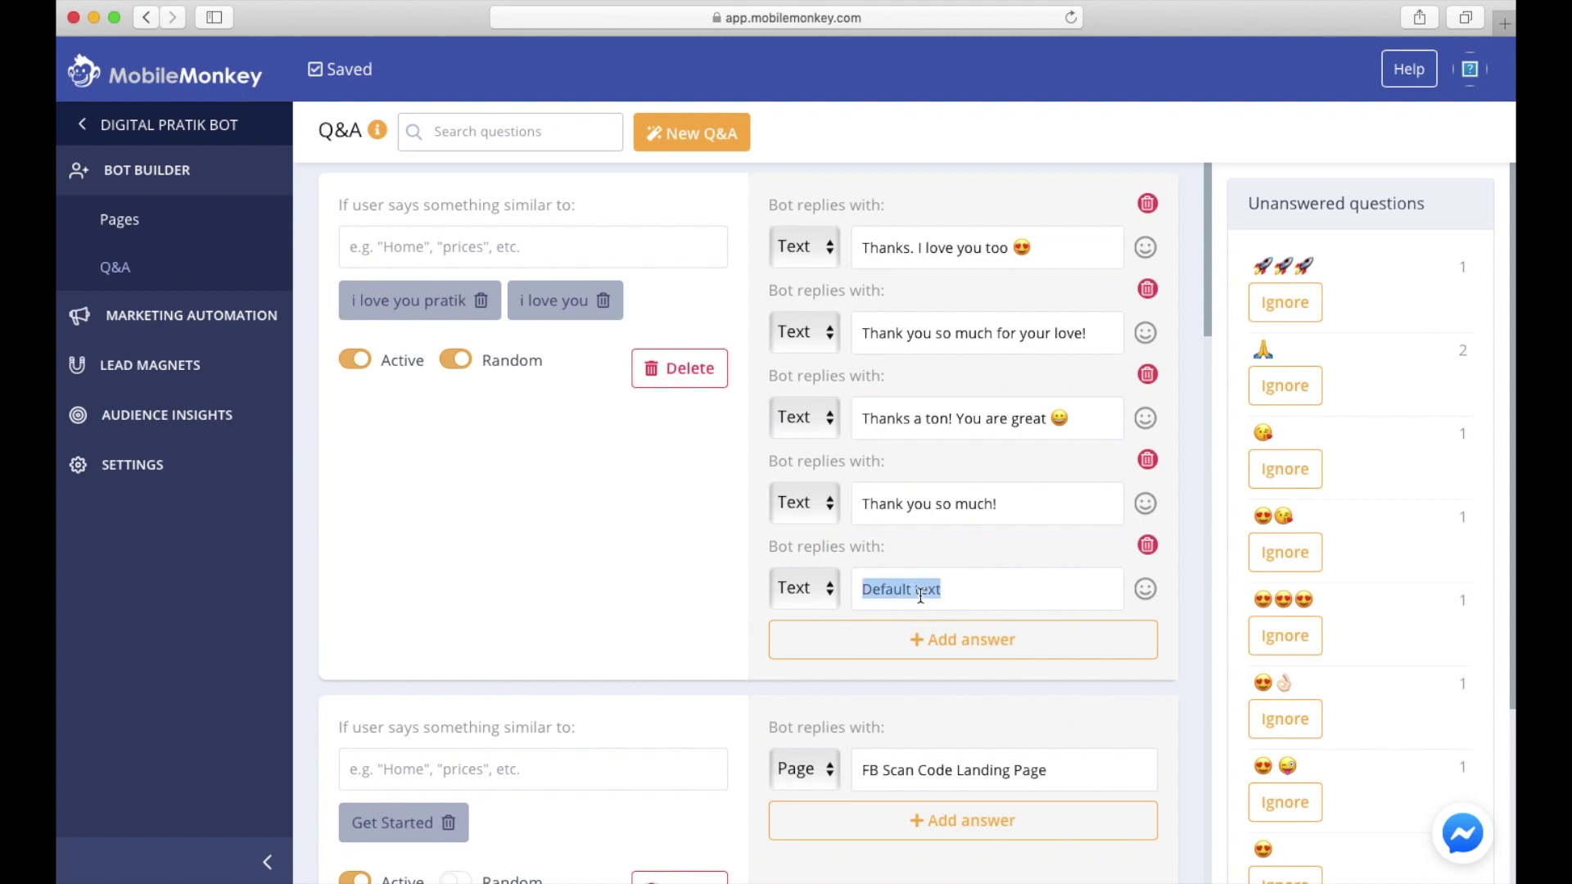
{"action": "type", "text": "You"}
{"action": "key", "text": "BackSpace"}
{"action": "key", "text": "BackSpace"}
{"action": "key", "text": "BackSpace"}
{"action": "type", "text": "I love you more"}
{"action": "left_click", "coordinate": [1145, 589]}
{"action": "left_click", "coordinate": [904, 749]}
{"action": "left_click", "coordinate": [933, 640]}
{"action": "scroll", "coordinate": [931, 646], "scroll_direction": "down", "scroll_amount": 2}
- Delete the extra 'Default text' reply, leaving the love rule with five text answers
{"action": "scroll", "coordinate": [931, 646], "scroll_direction": "down", "scroll_amount": 1}
{"action": "left_click", "coordinate": [793, 450]}
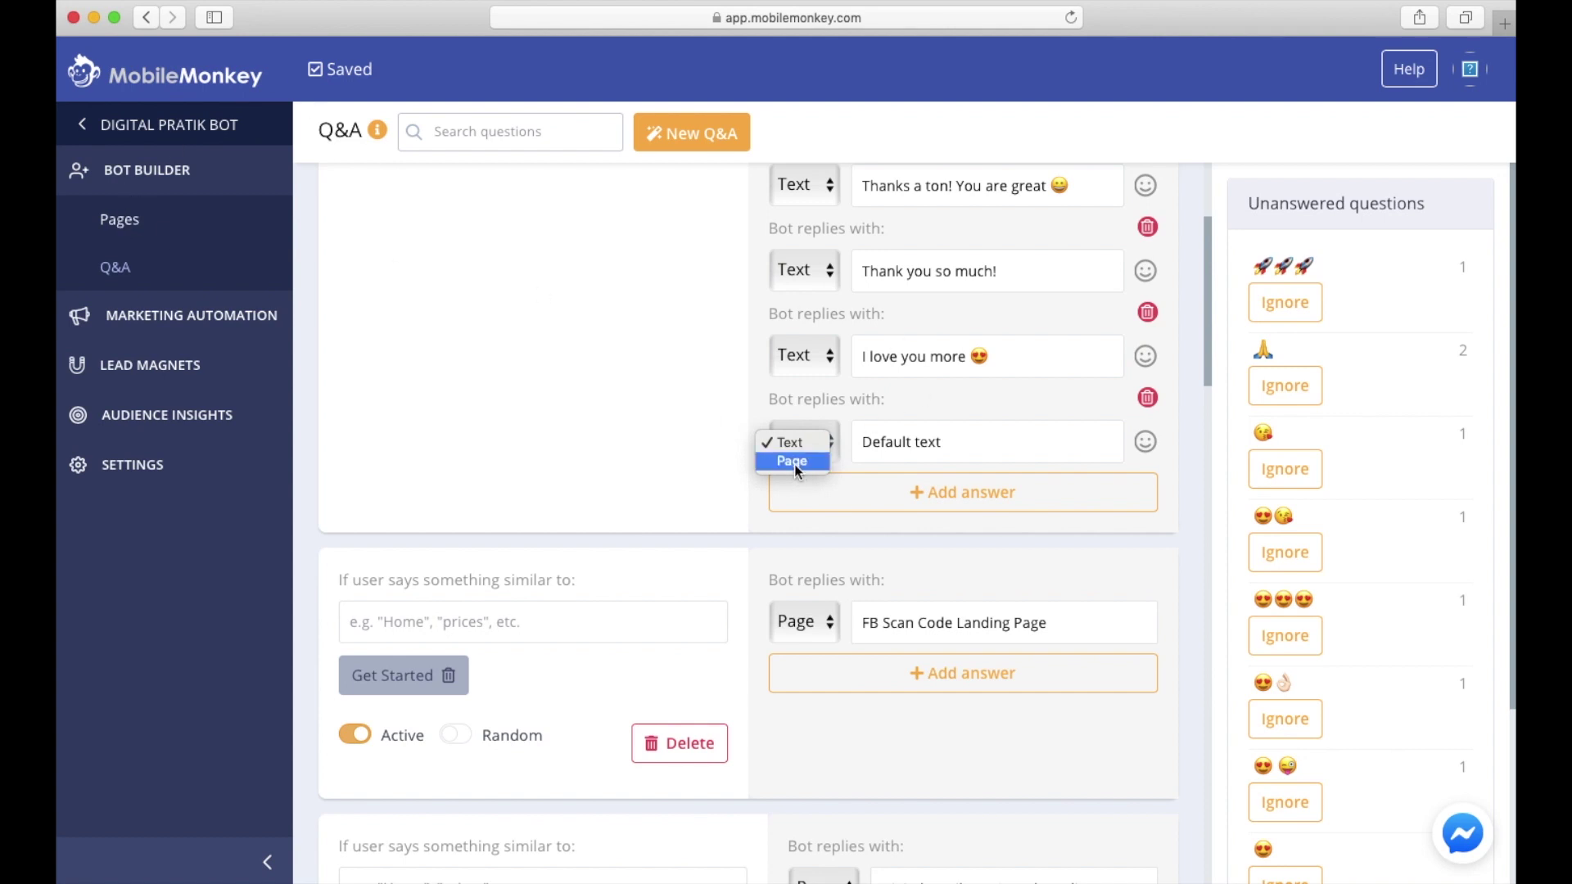
{"action": "left_click", "coordinate": [755, 524]}
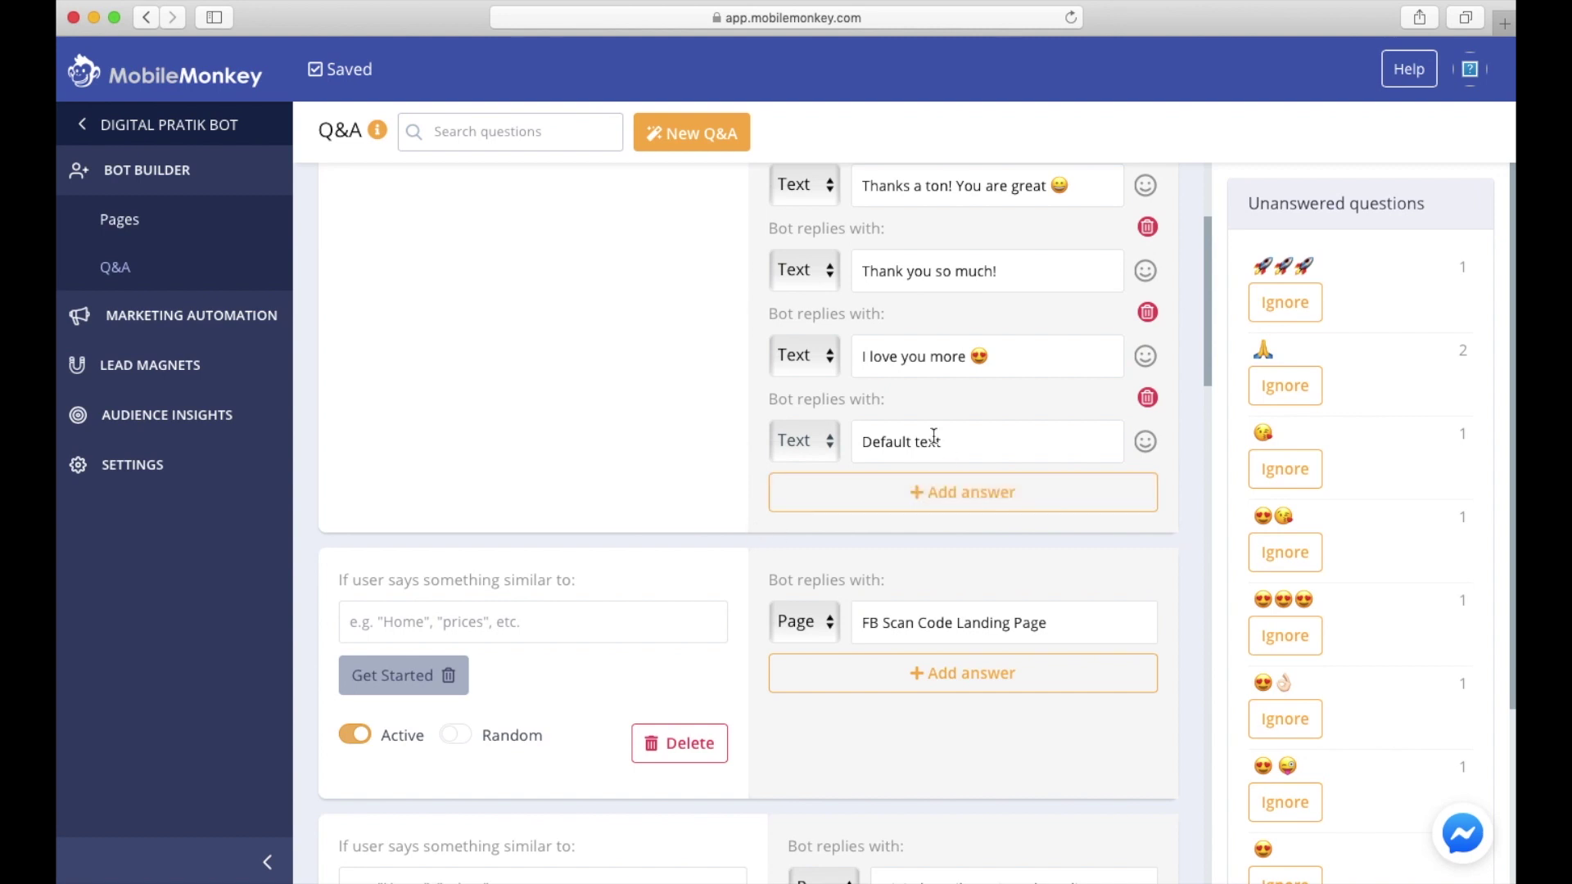
{"action": "left_click", "coordinate": [1148, 398]}
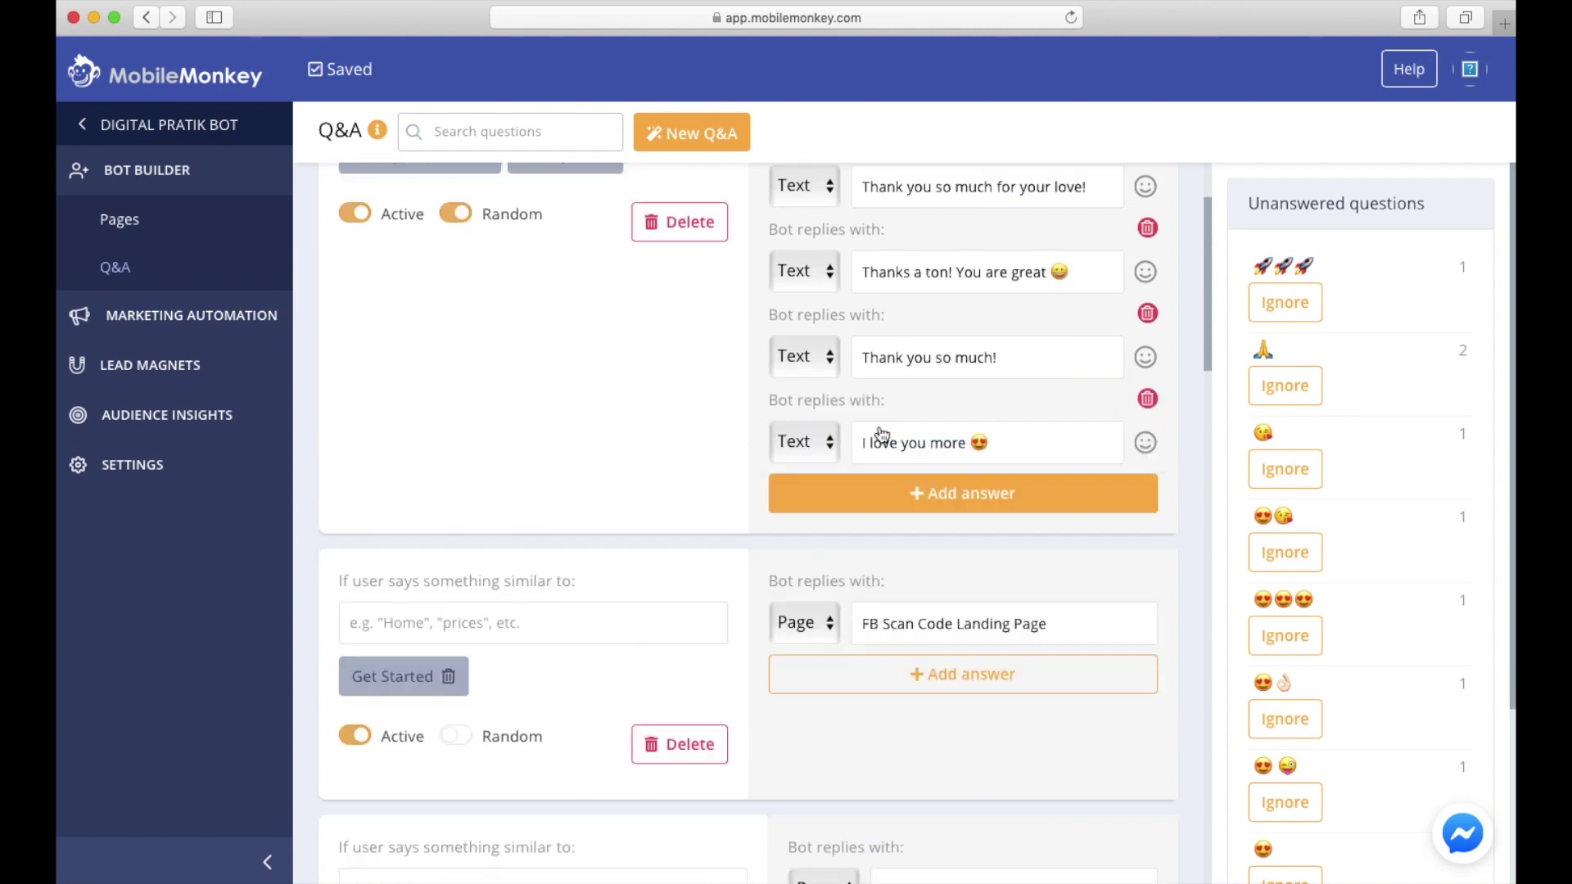
{"action": "scroll", "coordinate": [882, 434], "scroll_direction": "up", "scroll_amount": 2}
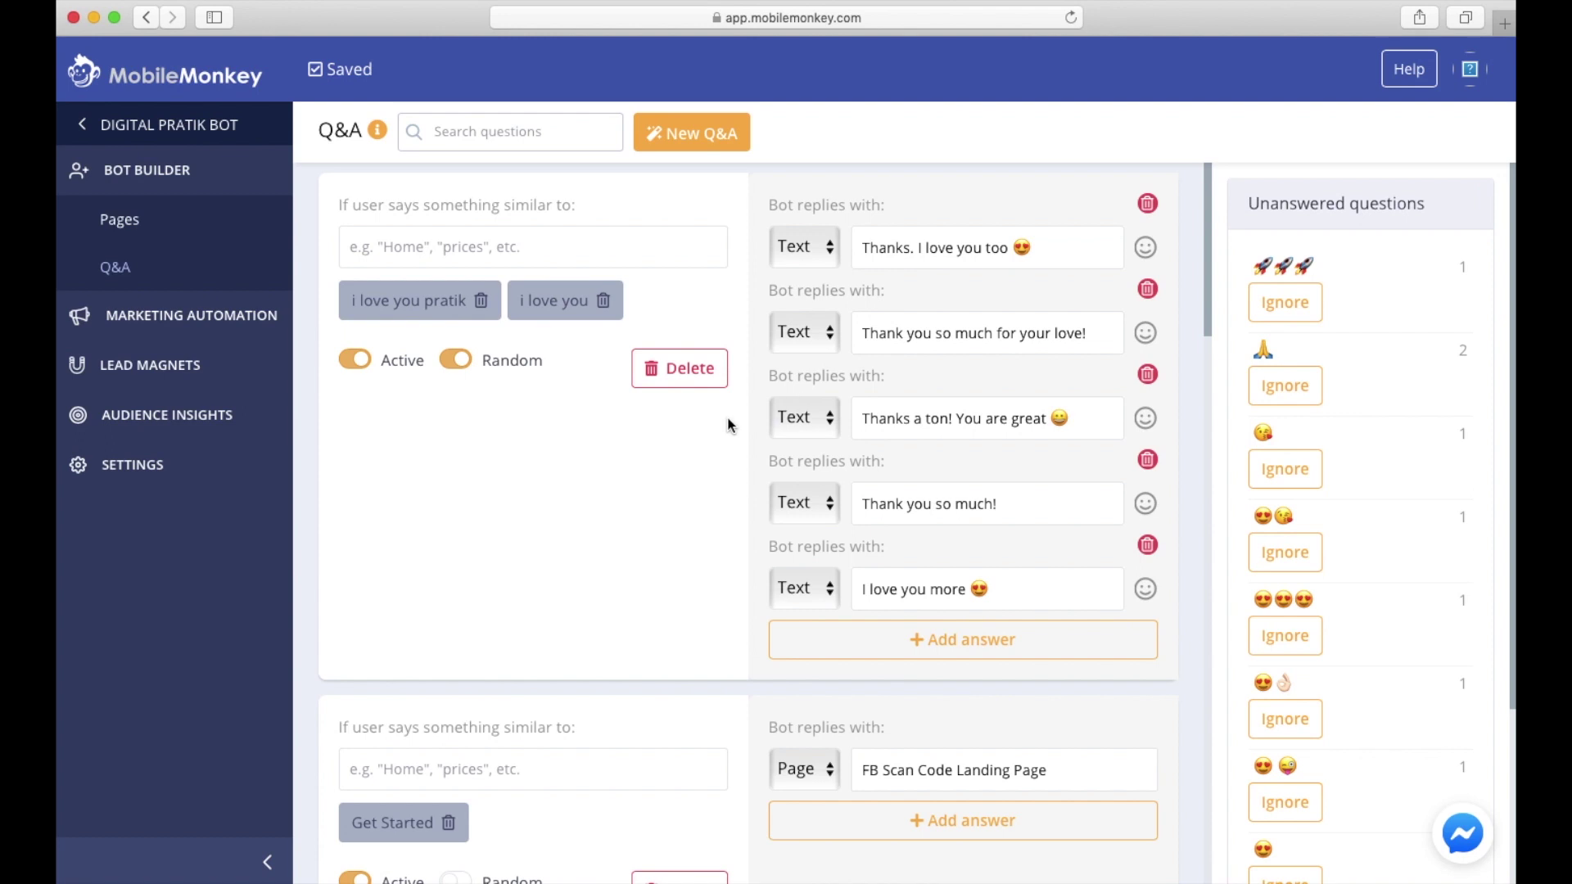
{"action": "key", "text": "super+Tab"}
- In the Messenger chat, send 'i love you pr' to the bot and check its reply
{"action": "left_click", "coordinate": [496, 24]}
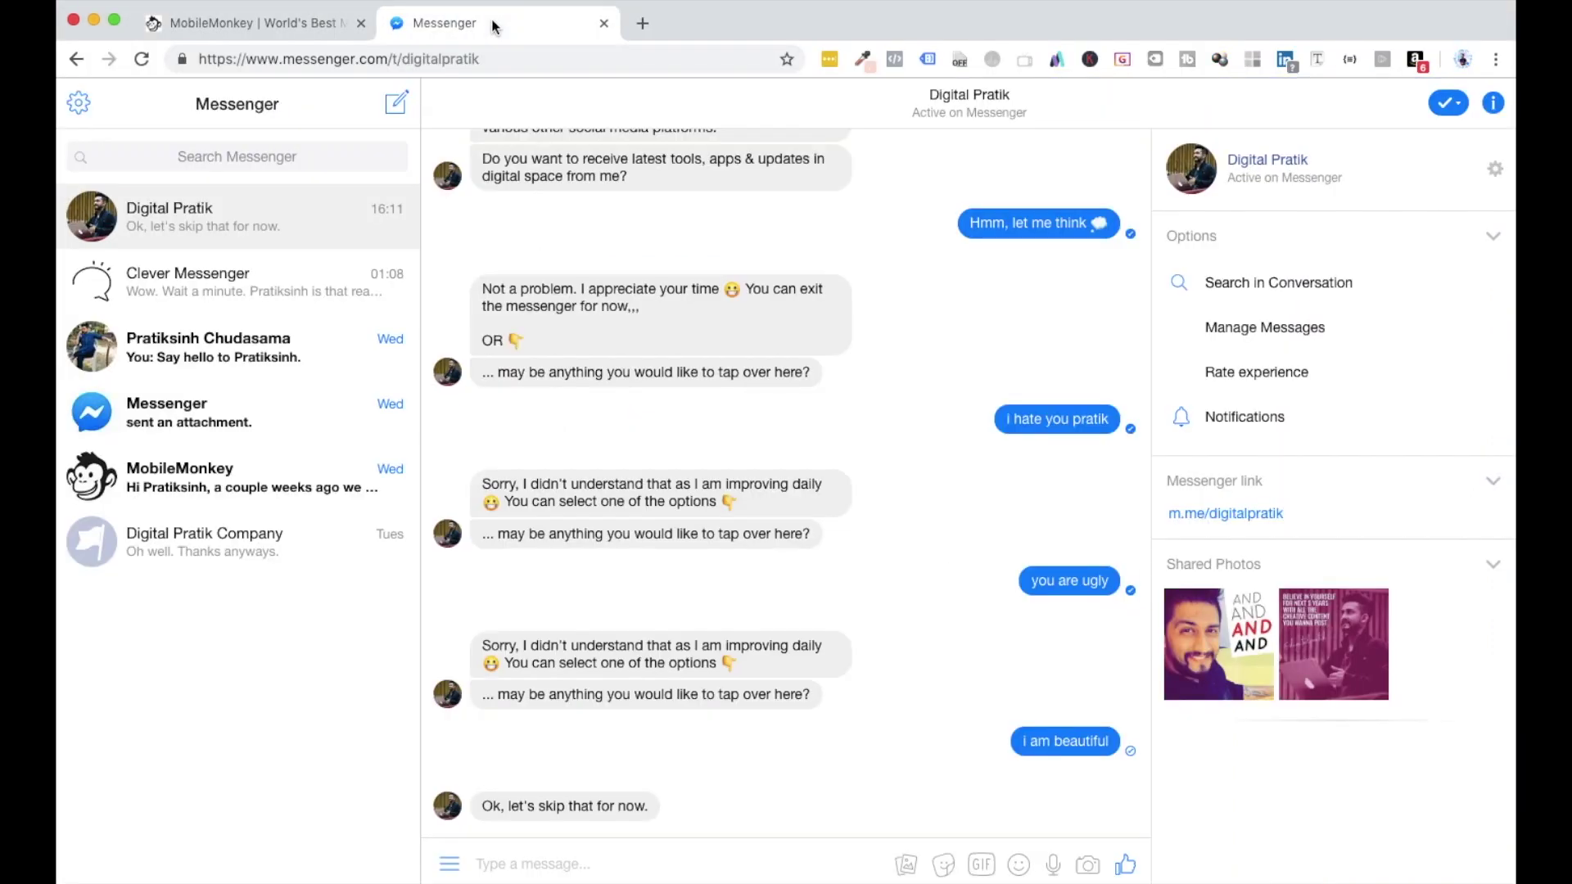
{"action": "left_click", "coordinate": [574, 860]}
{"action": "type", "text": "i love you pratik"}
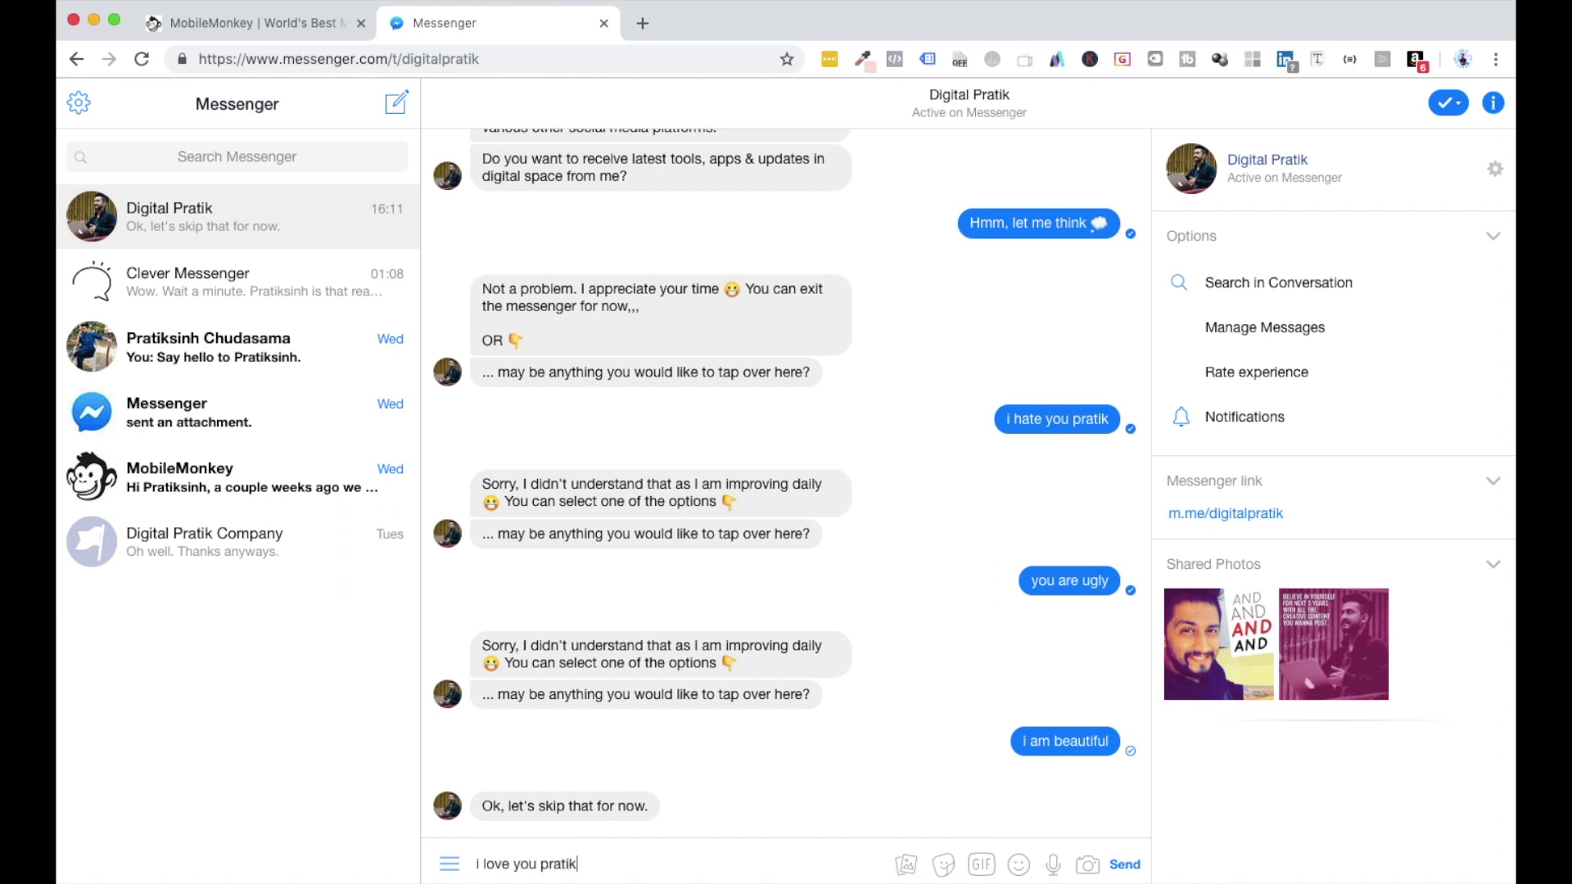
{"action": "key", "text": "Return"}
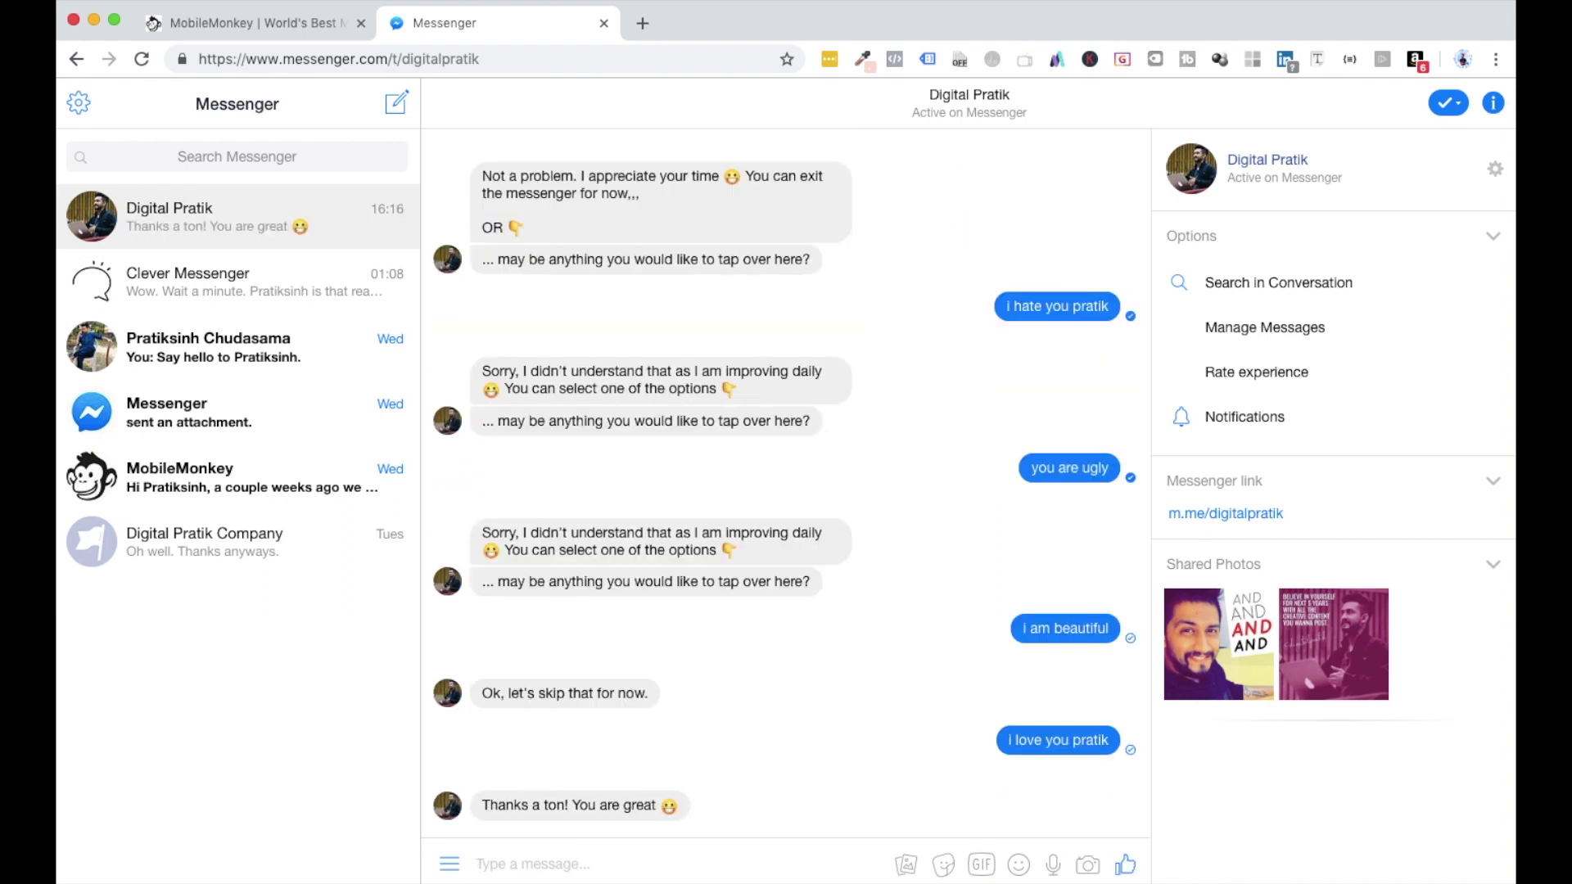
{"action": "triple_click", "coordinate": [523, 805]}
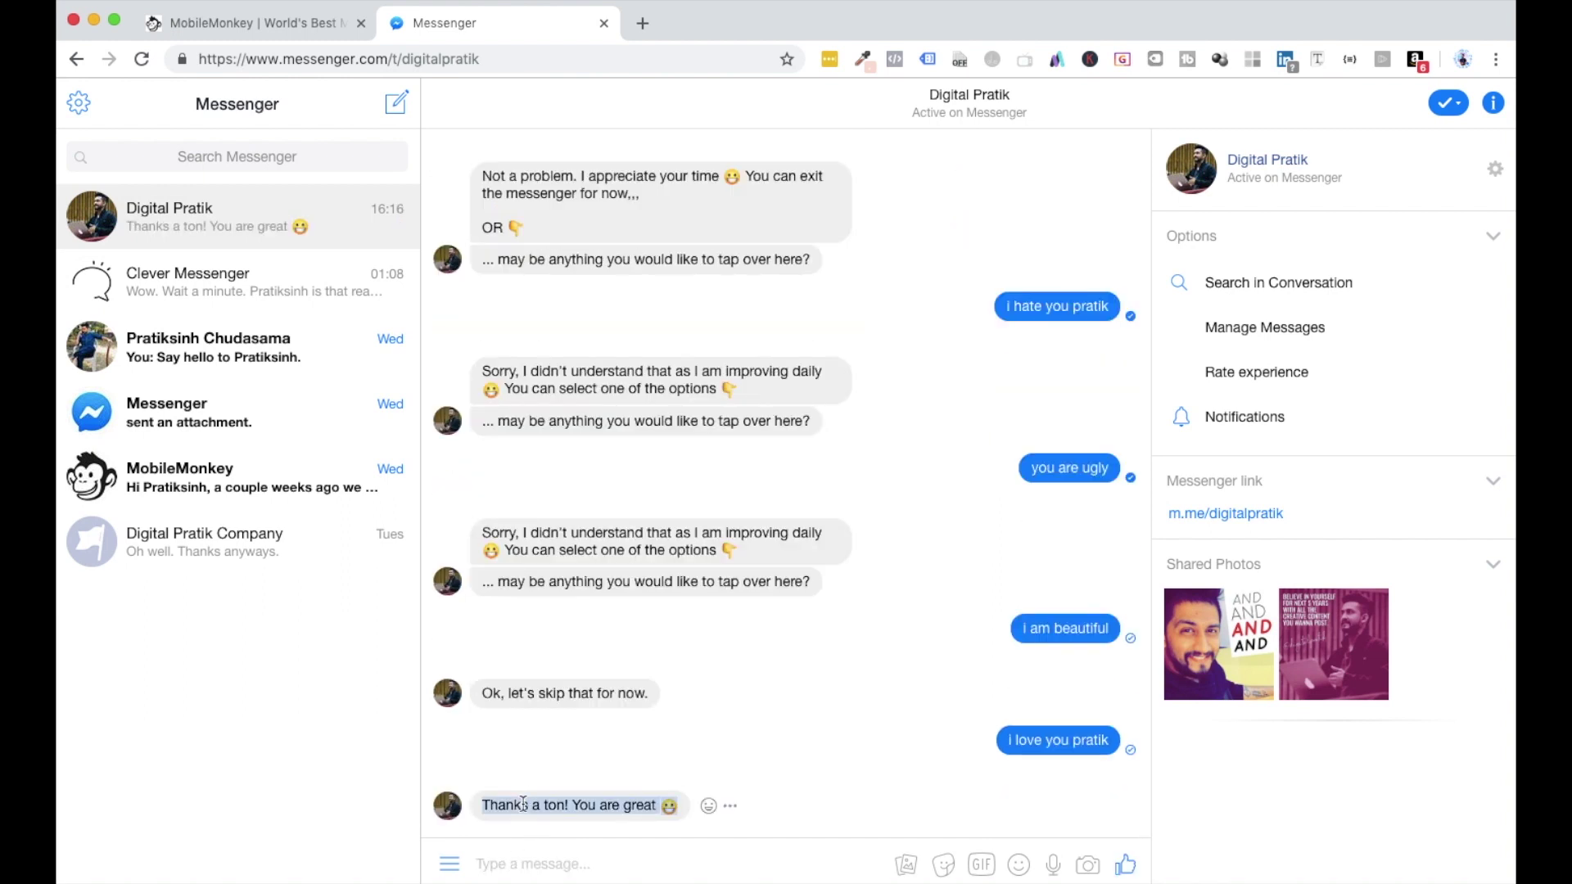
- Send 'i love you' to the bot several times to test reply randomness
{"action": "left_click", "coordinate": [523, 864]}
{"action": "type", "text": "i love yo"}
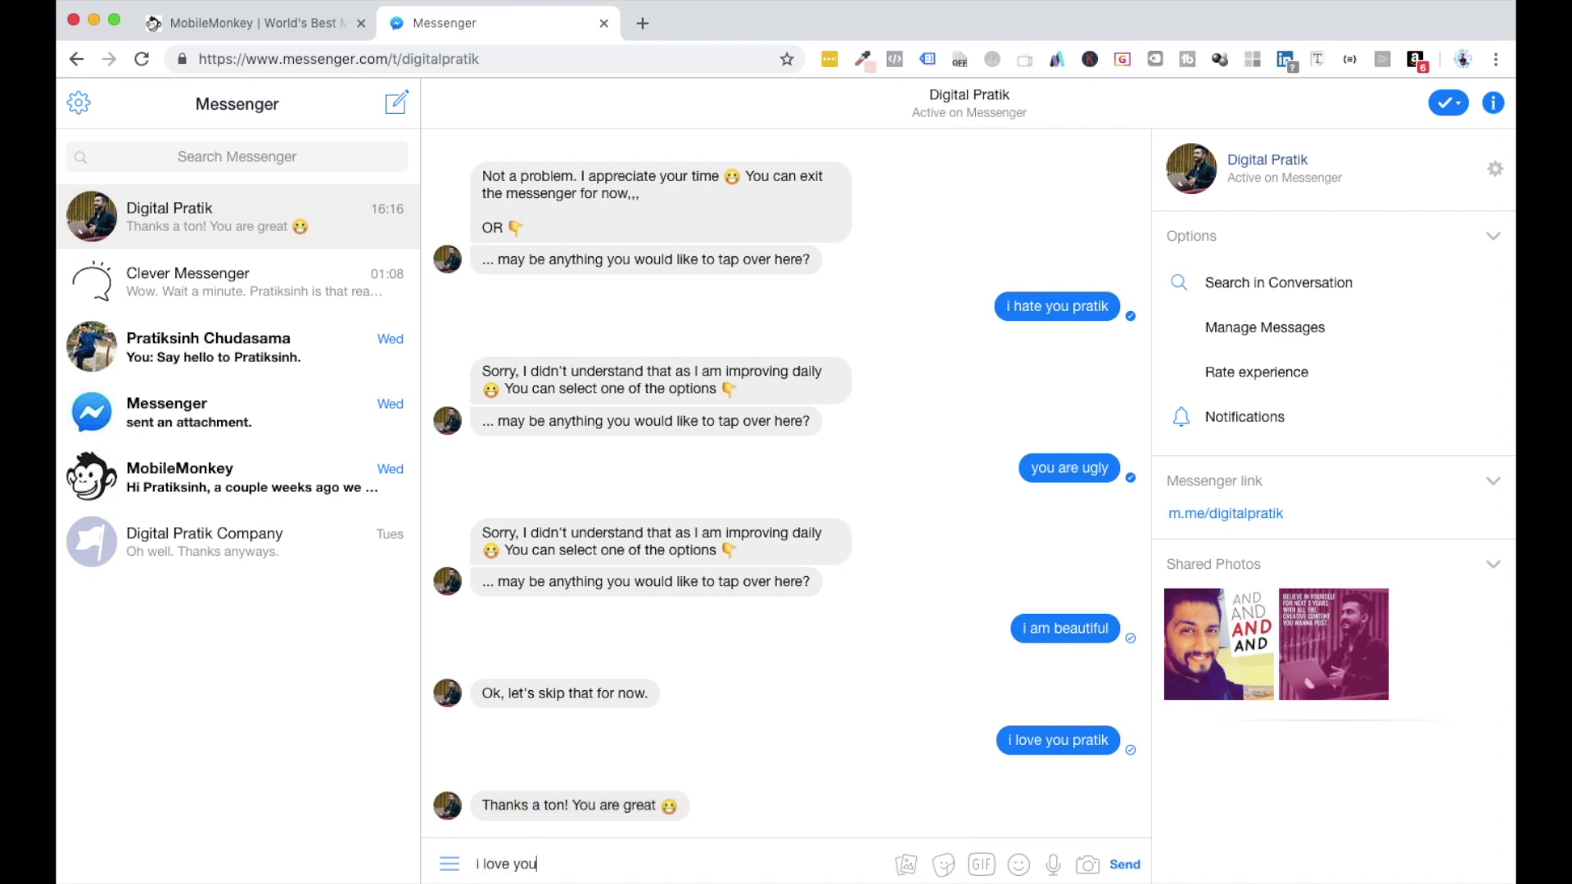
{"action": "type", "text": "u"}
{"action": "key", "text": "Return"}
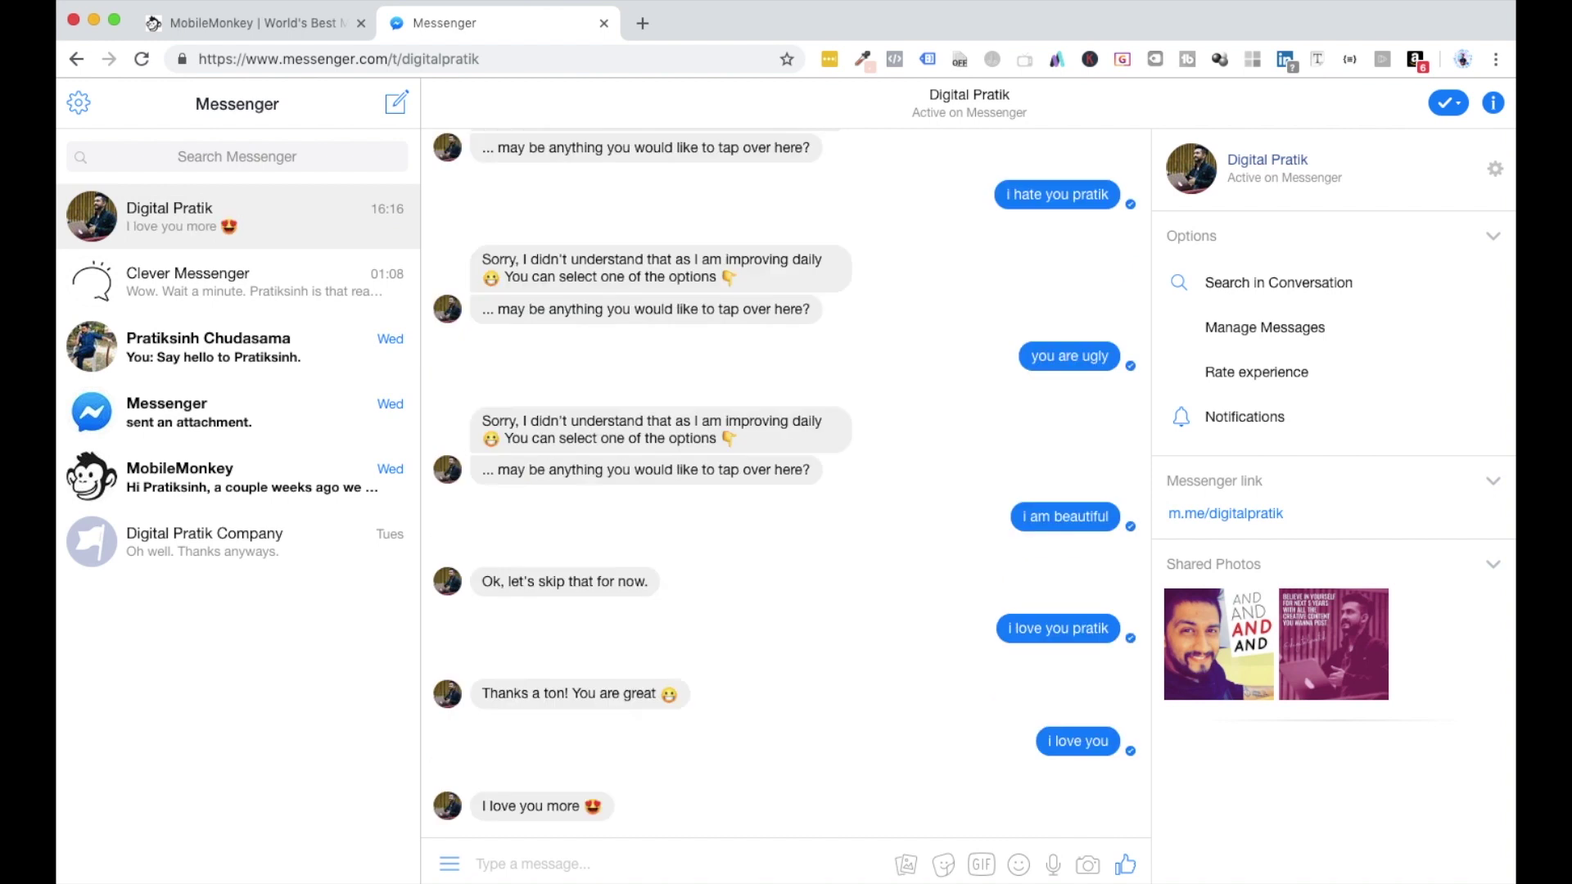
{"action": "type", "text": "i love you"}
{"action": "key", "text": "Return"}
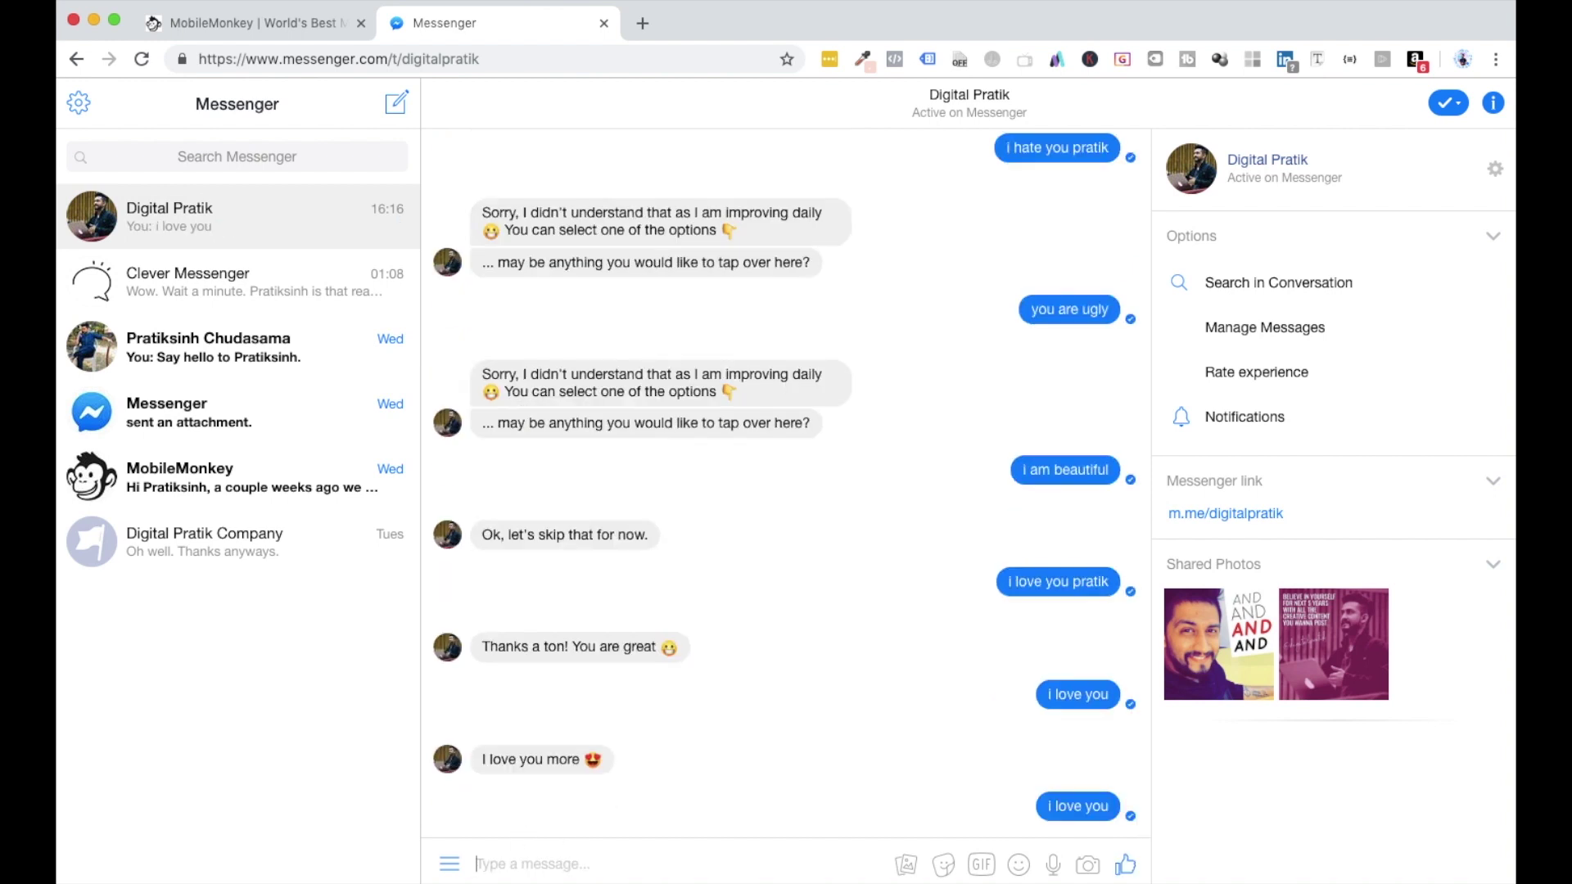
{"action": "type", "text": "i love you"}
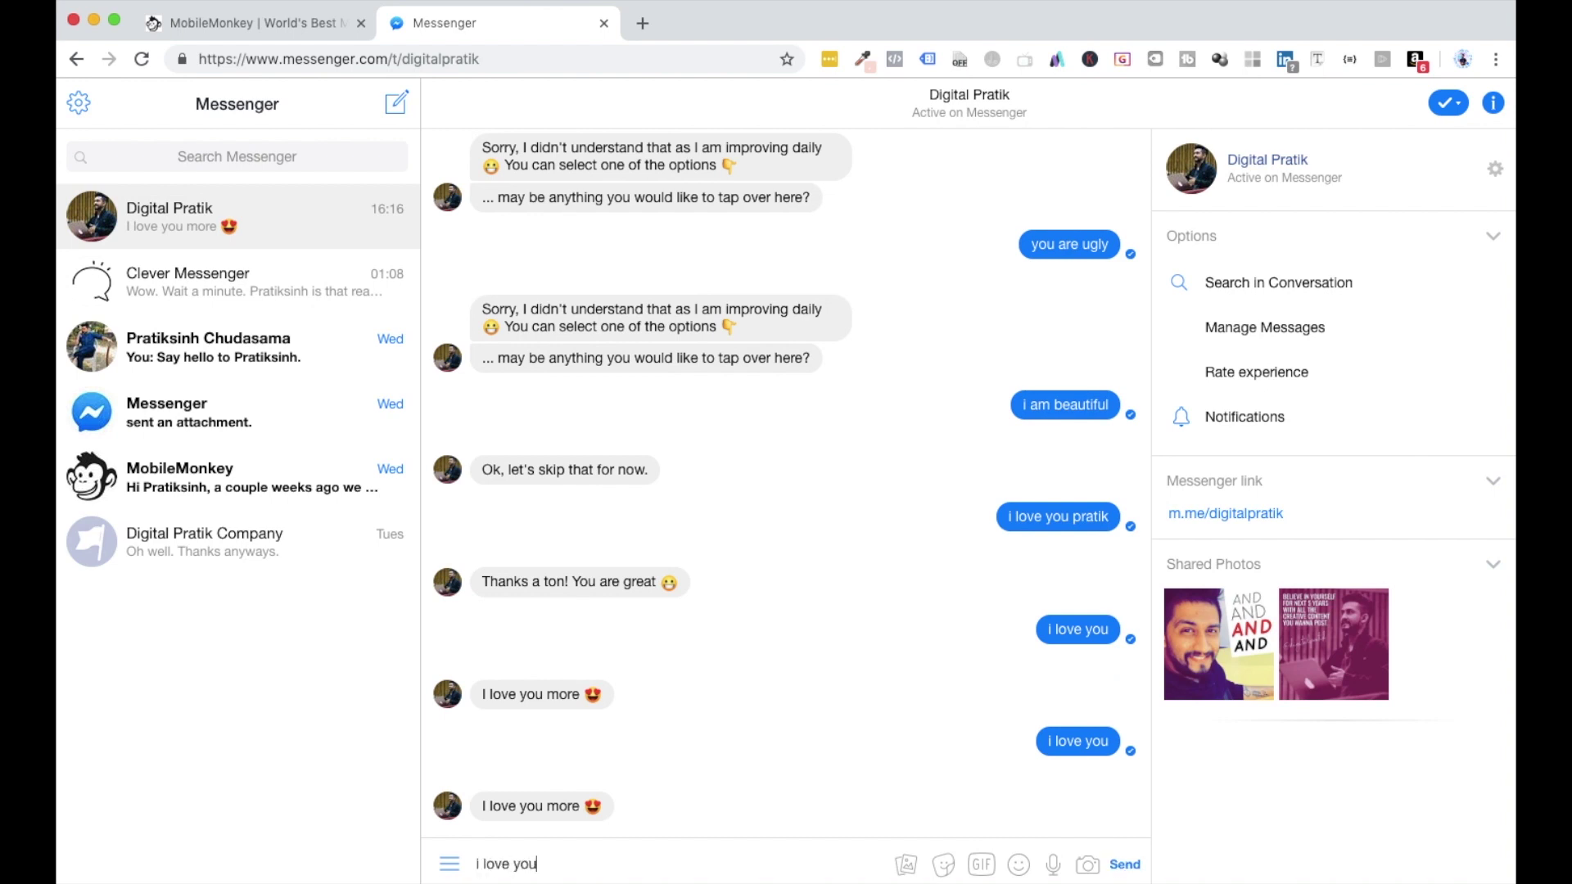
{"action": "key", "text": "Return"}
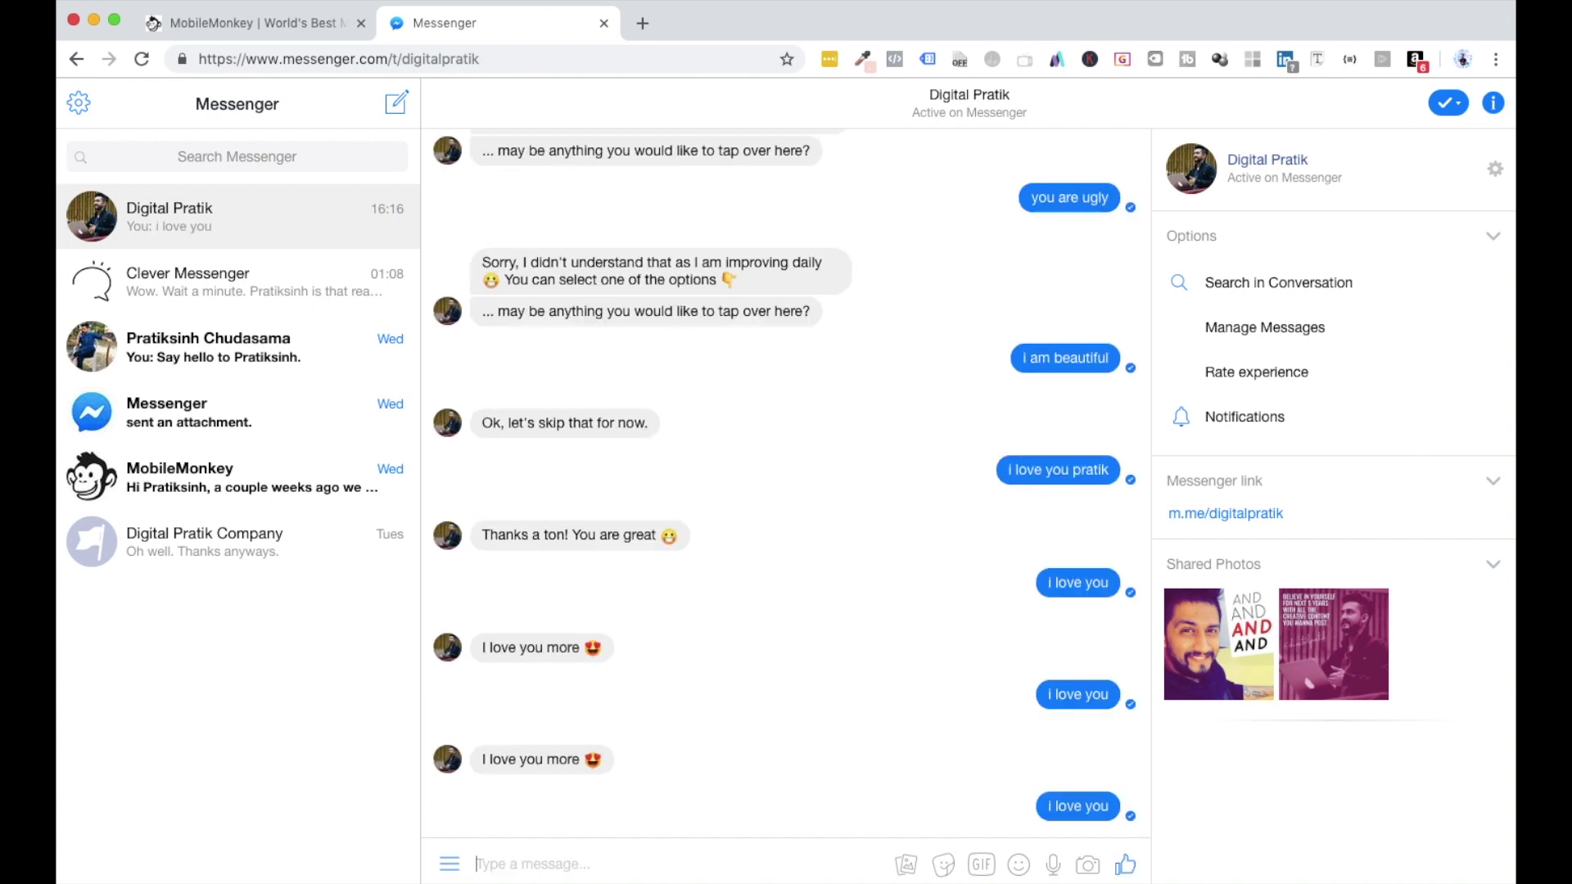
{"action": "type", "text": "i love you"}
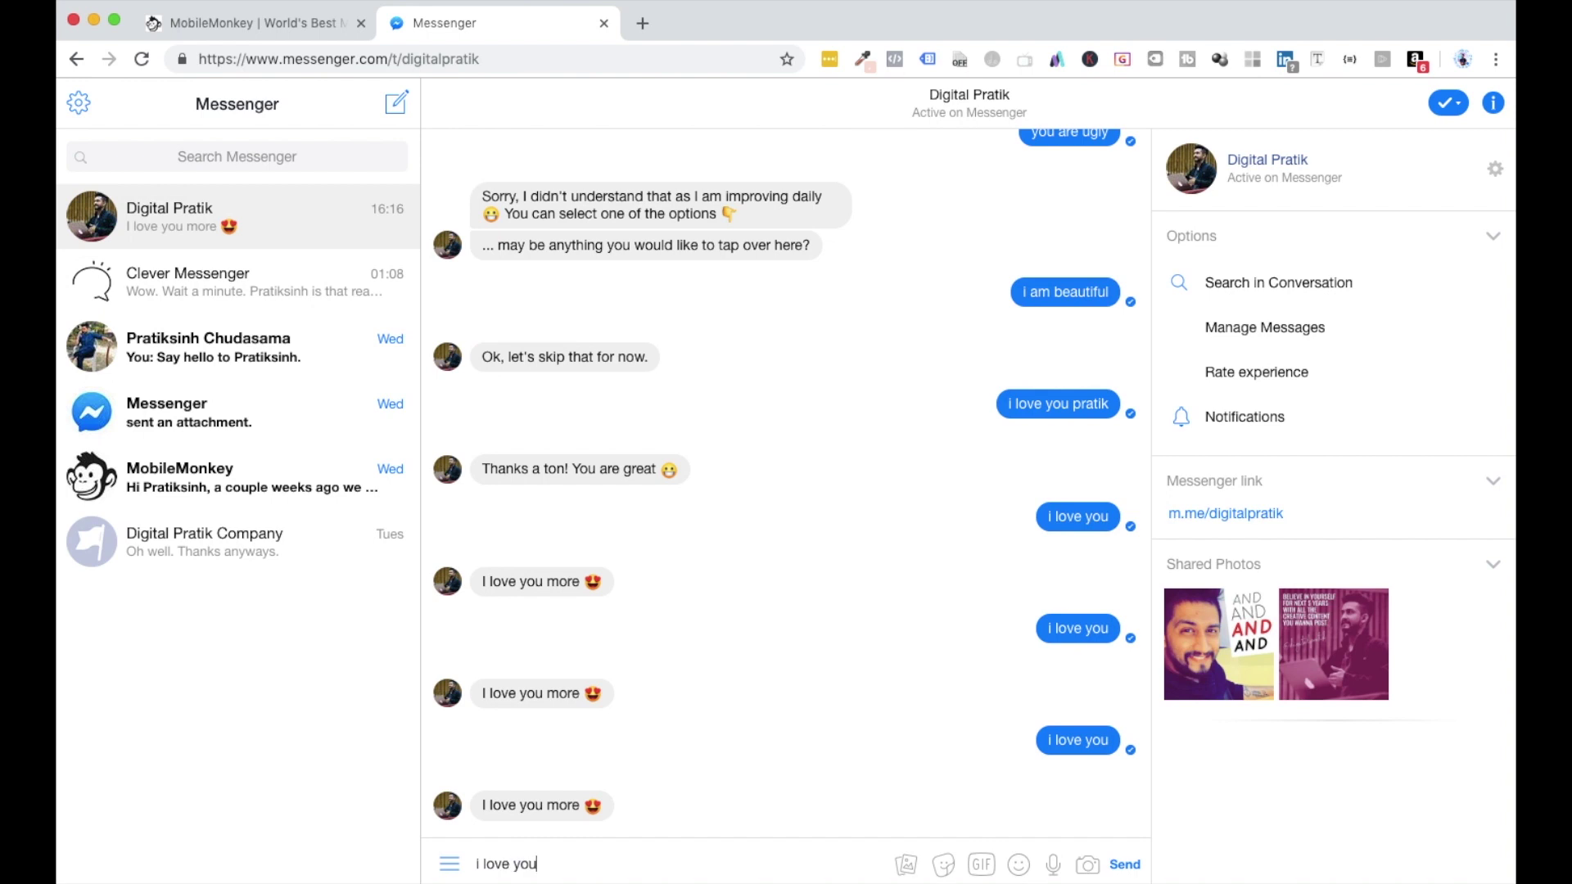
{"action": "key", "text": "Return"}
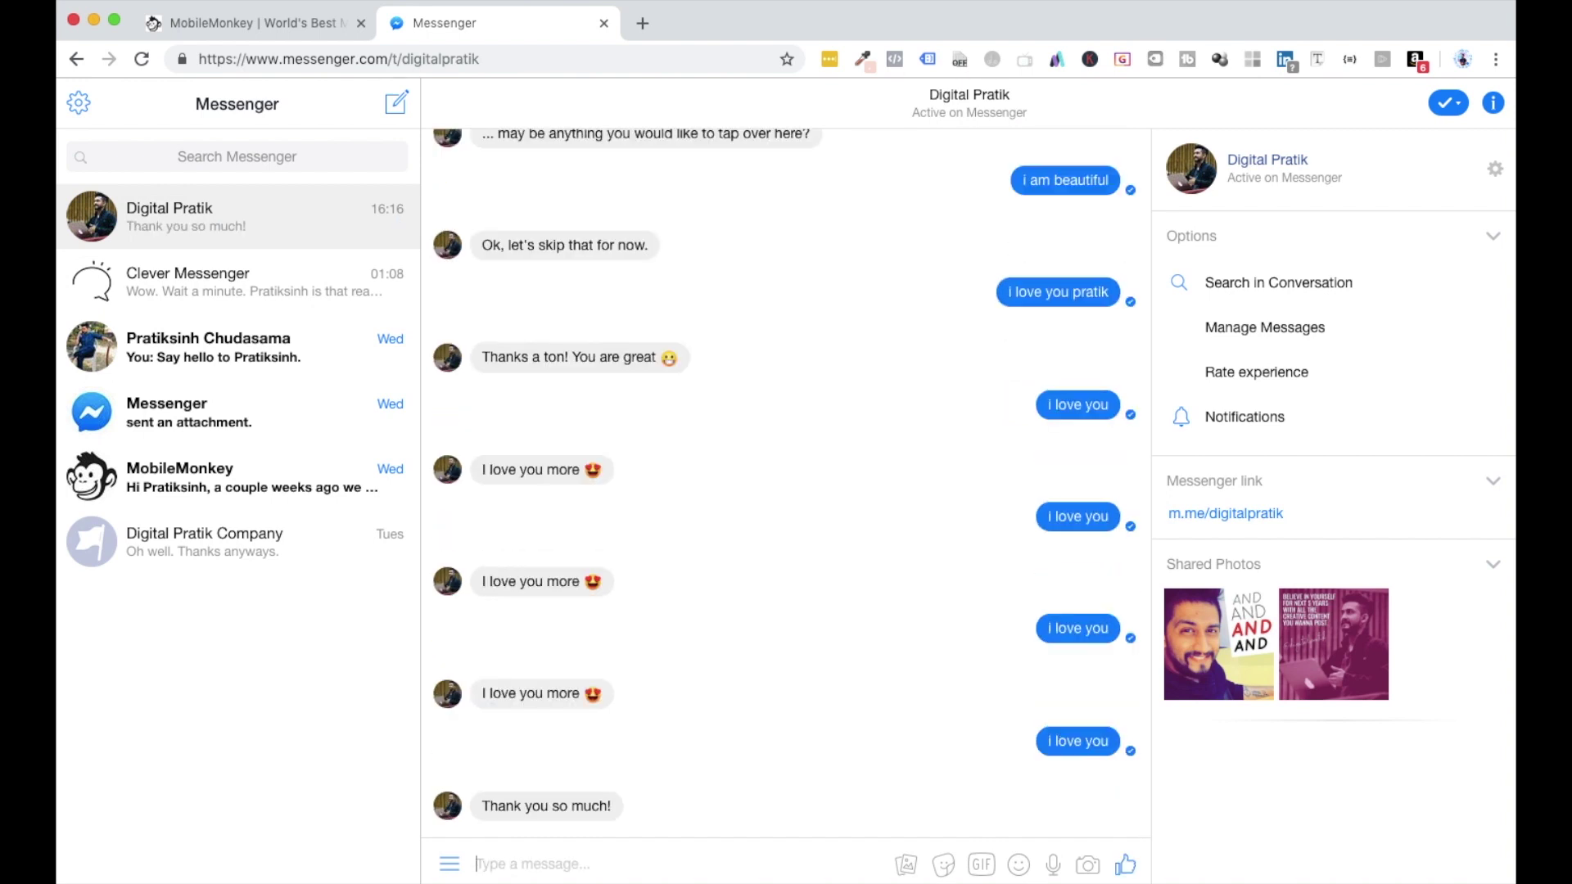
- Send 'i love you' and 'i love you pratik' once more to confirm varied replies
{"action": "type", "text": "i love you"}
{"action": "key", "text": "Return"}
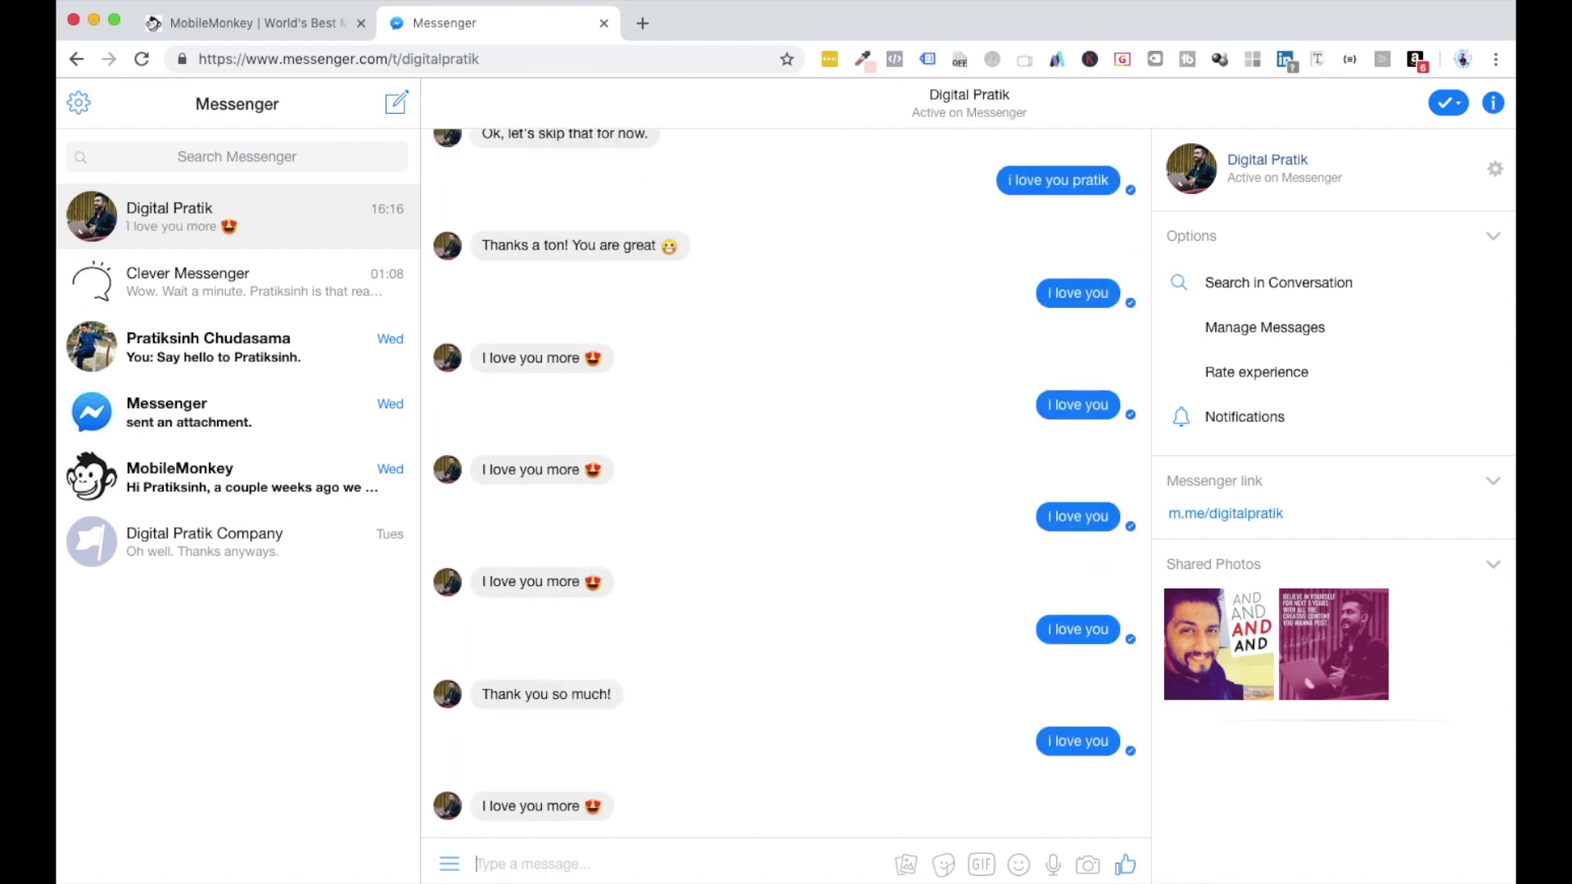
{"action": "type", "text": "i love you pratik"}
{"action": "key", "text": "Return"}
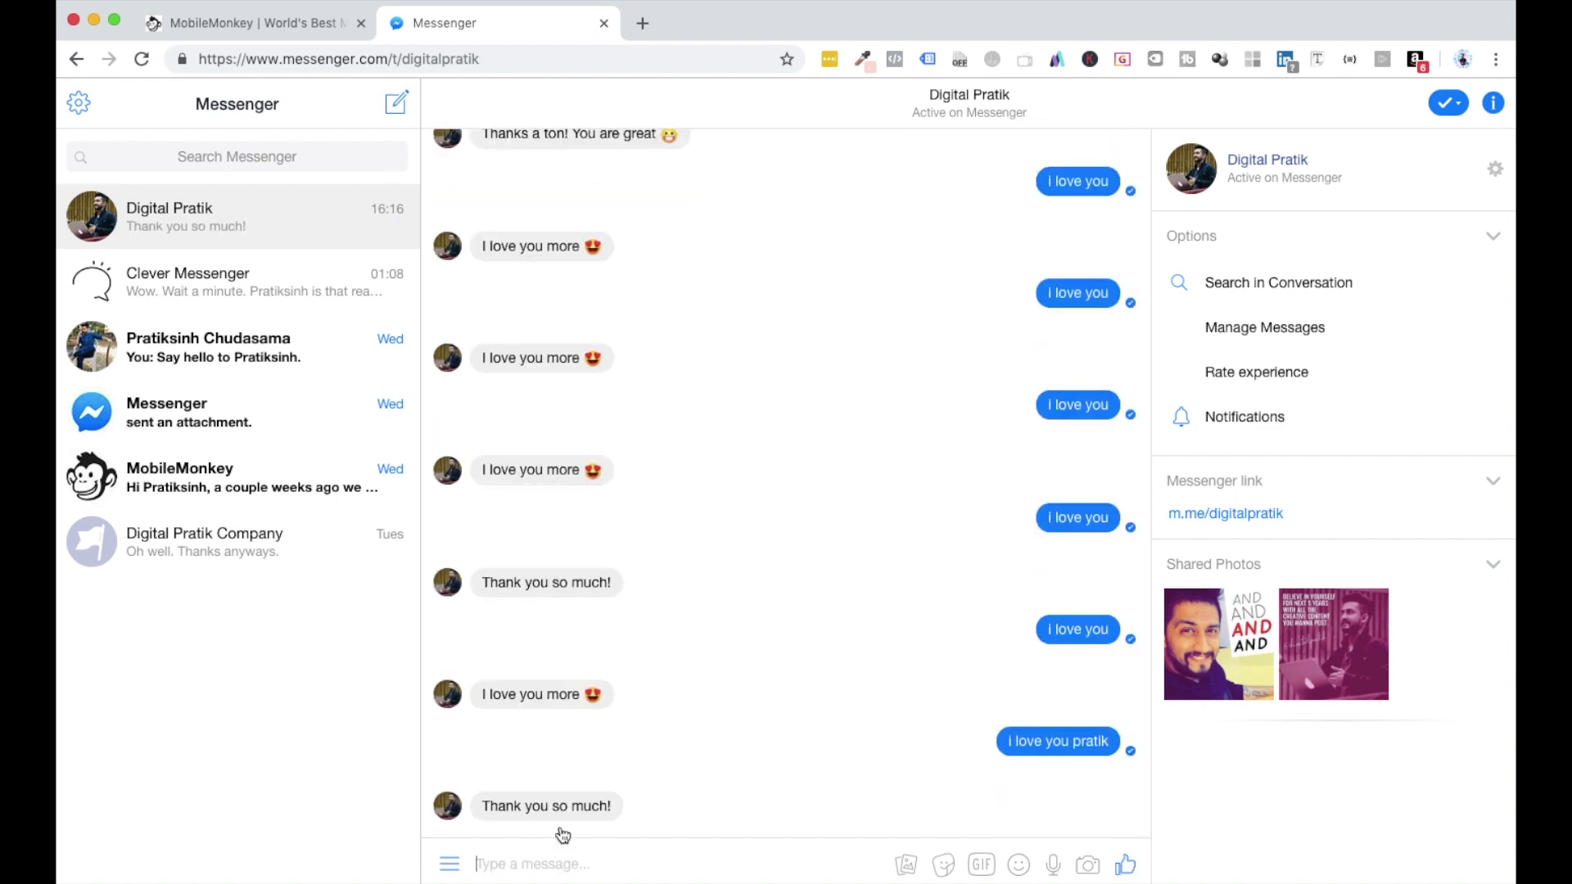
{"action": "key", "text": "super+Tab"}
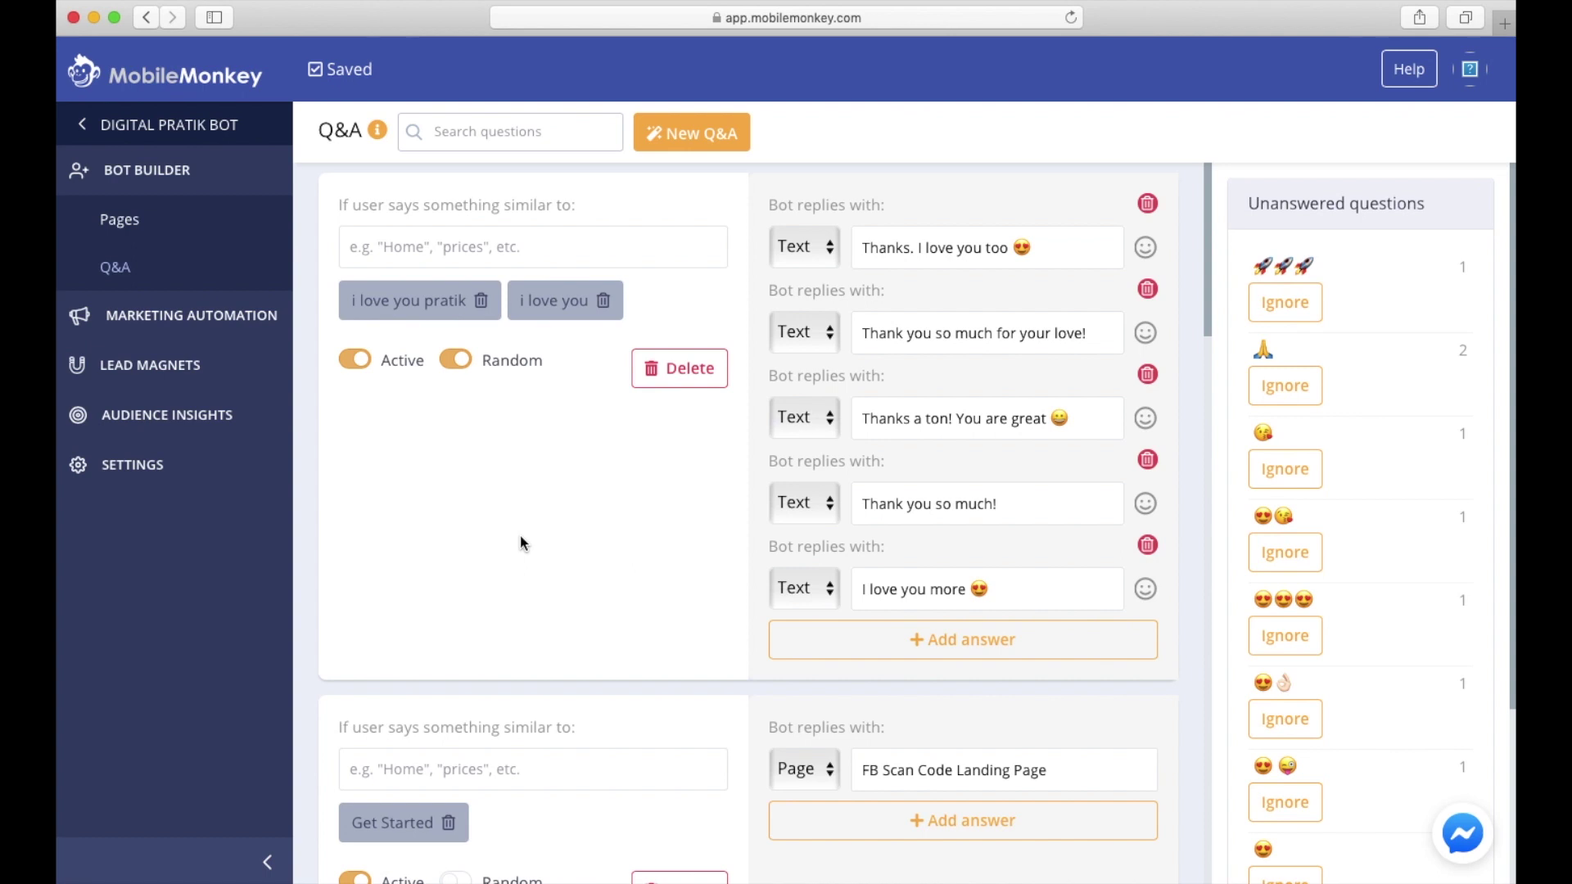
{"action": "triple_click", "coordinate": [1293, 206]}
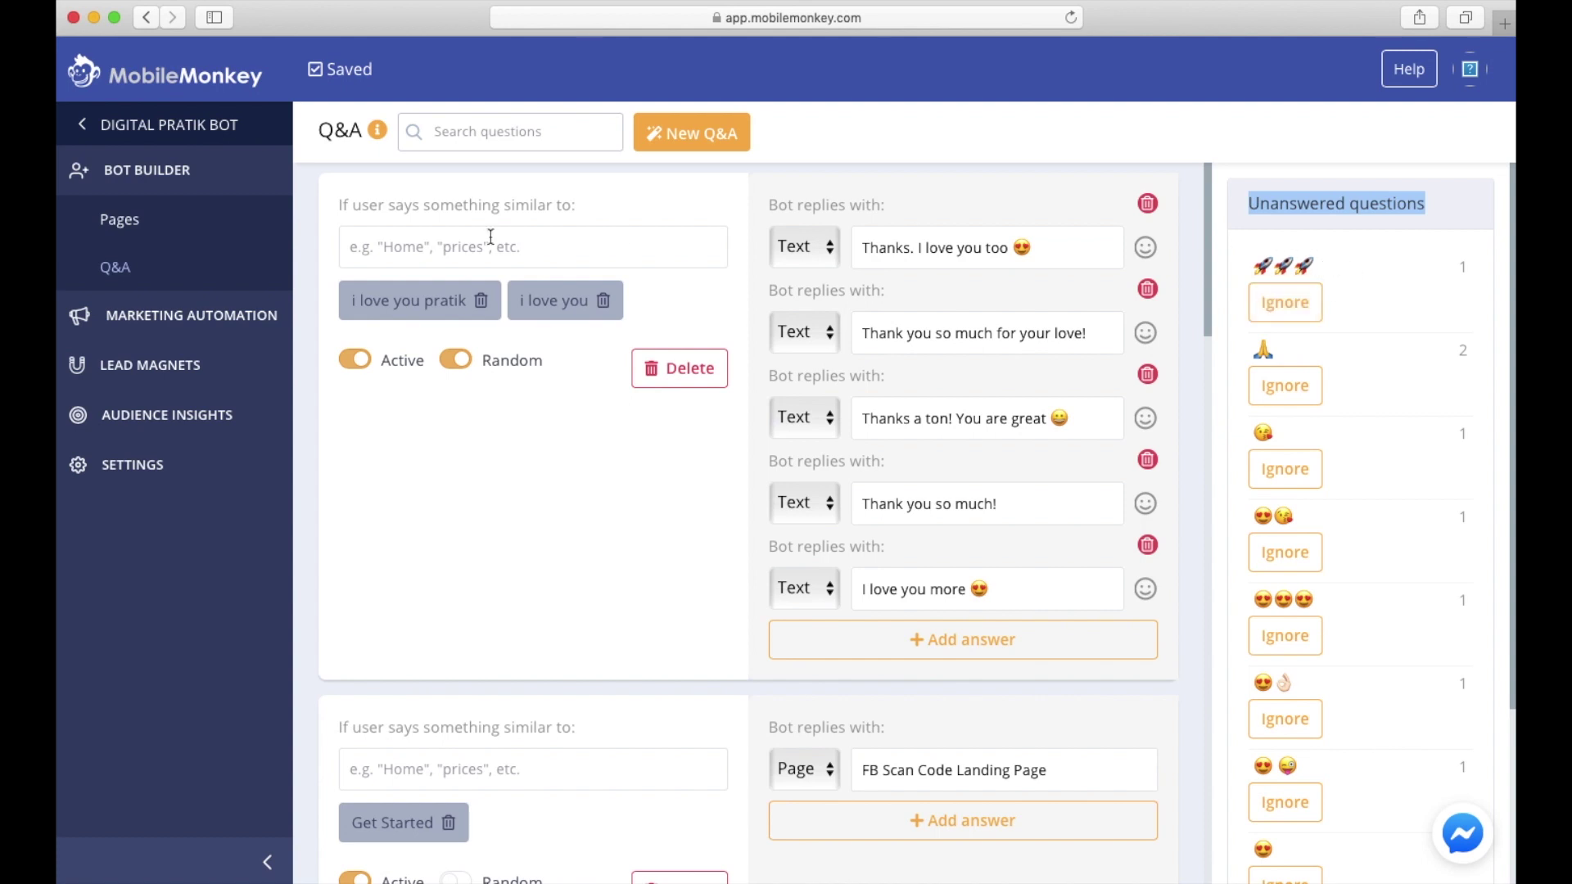
{"action": "scroll", "coordinate": [871, 688], "scroll_direction": "down", "scroll_amount": 10}
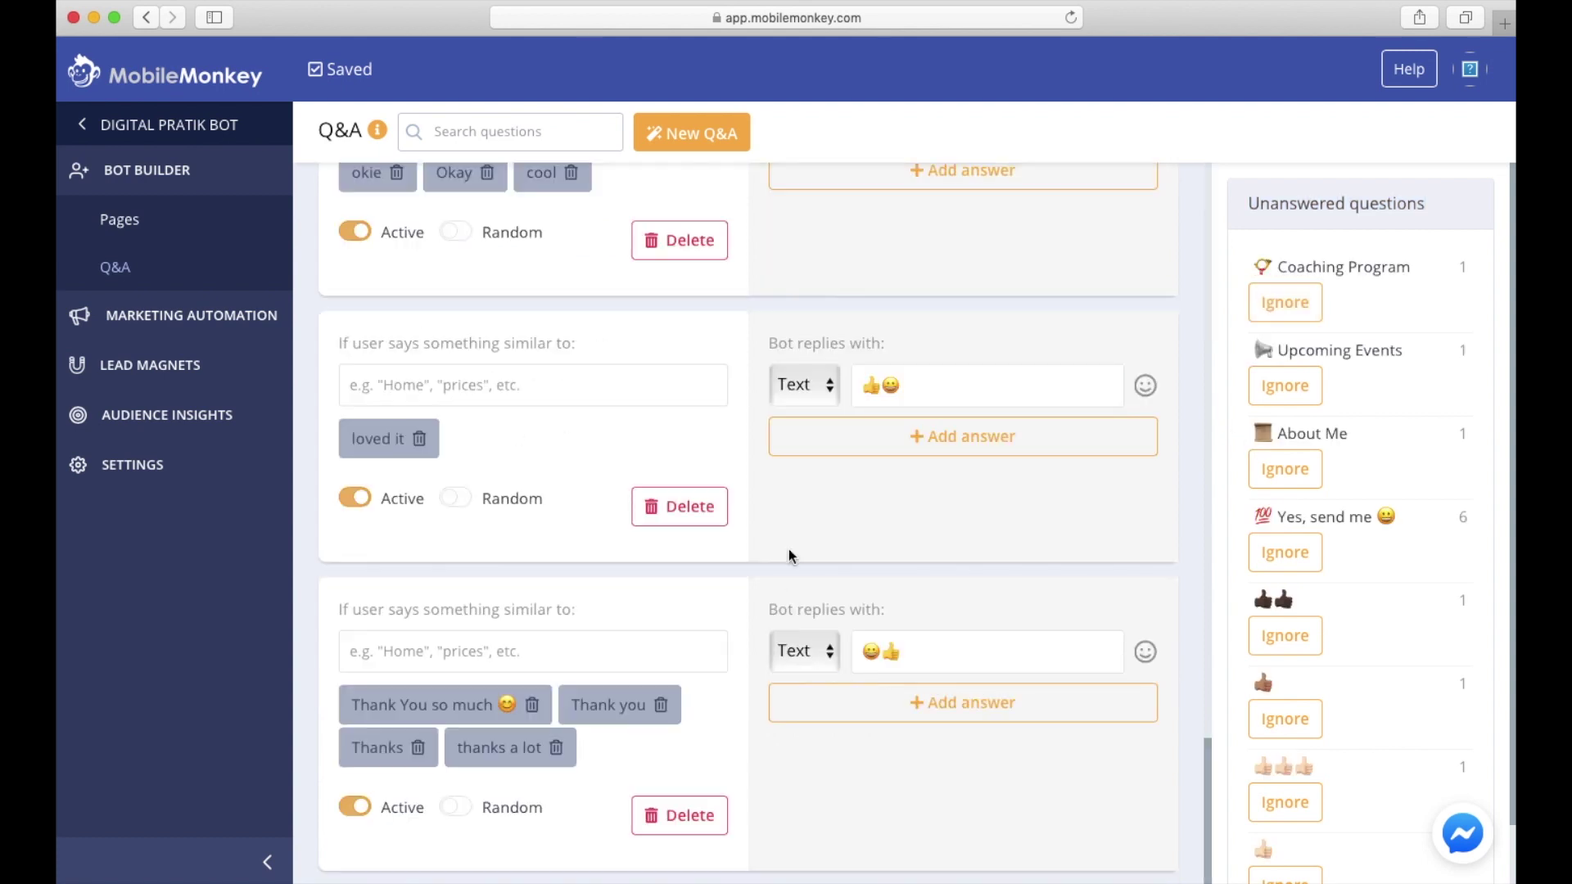
{"action": "scroll", "coordinate": [791, 557], "scroll_direction": "down", "scroll_amount": 5}
{"action": "scroll", "coordinate": [791, 557], "scroll_direction": "up", "scroll_amount": 10}
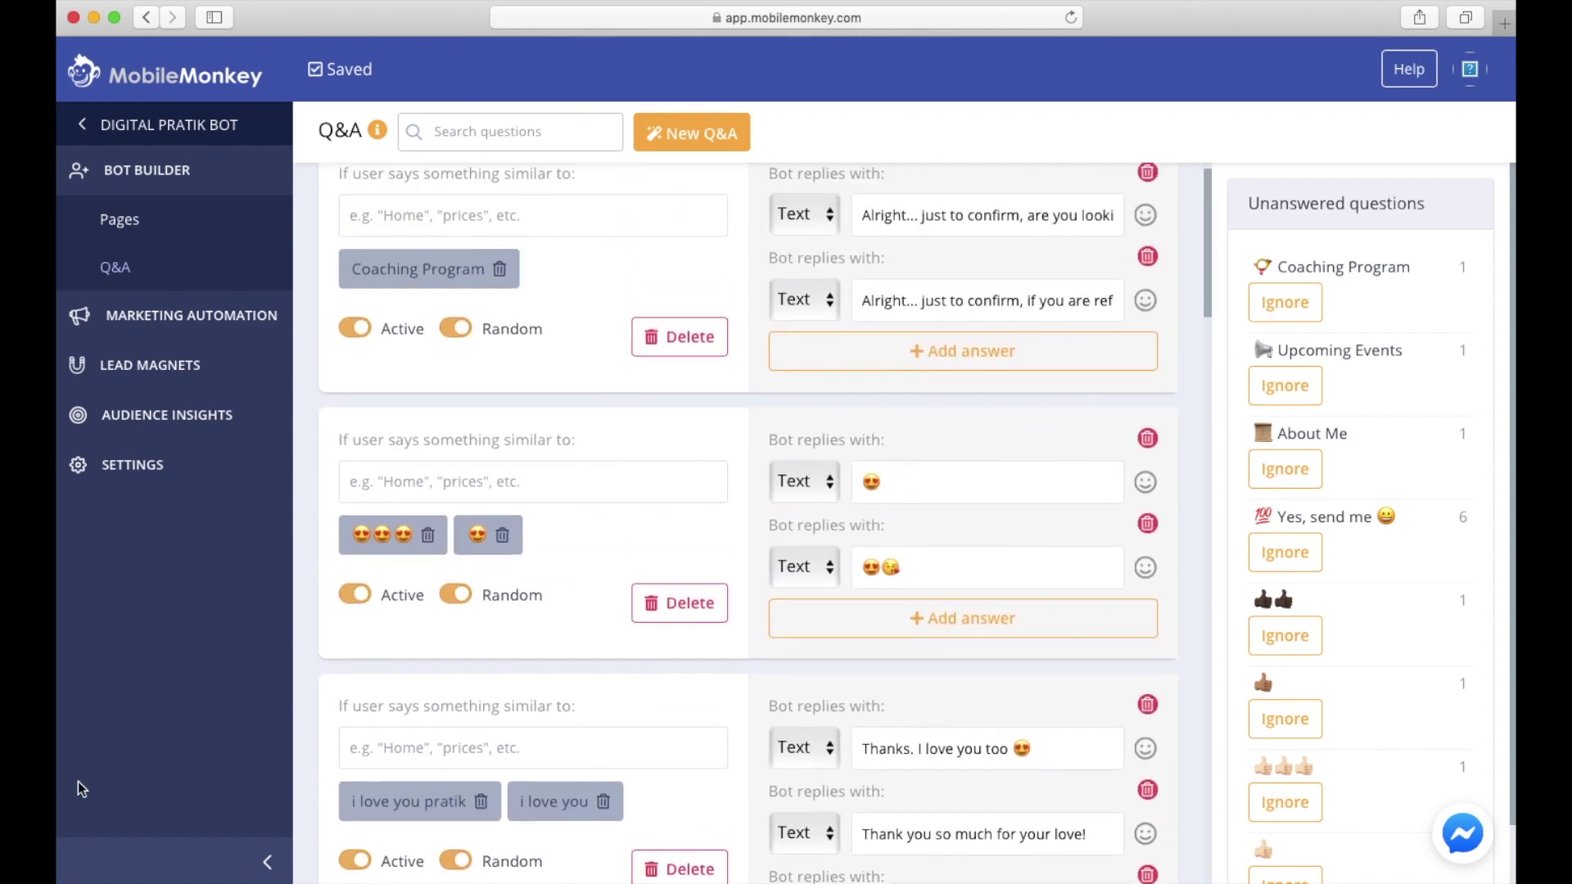
{"action": "left_click", "coordinate": [59, 793]}
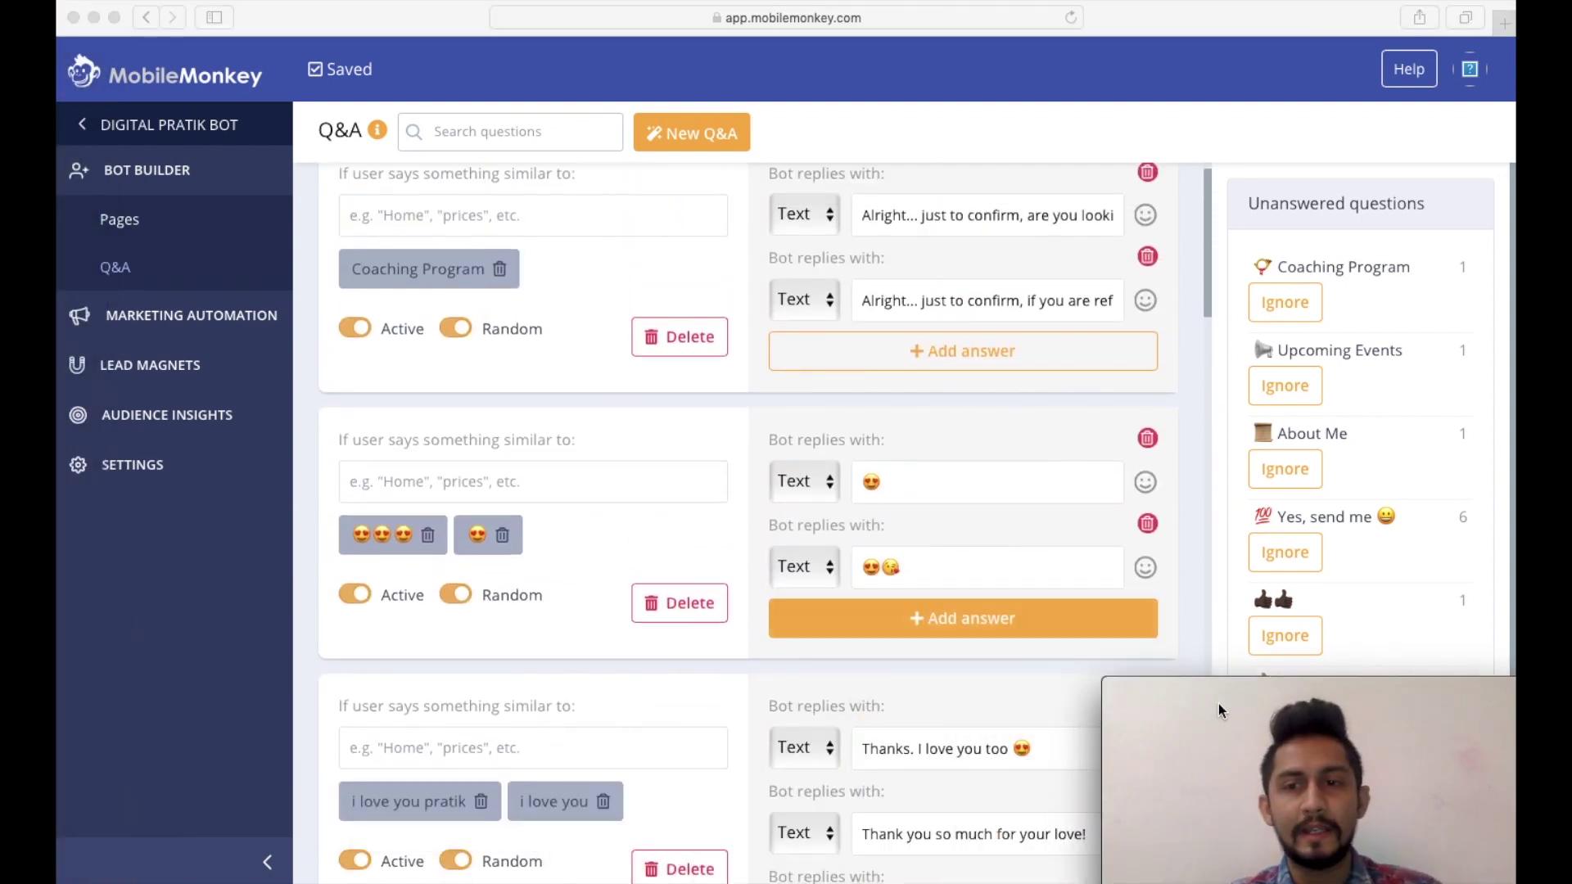
{"action": "left_click", "coordinate": [1230, 694]}
{"action": "left_click_drag", "start_coordinate": [1230, 694], "coordinate": [1176, 607]}
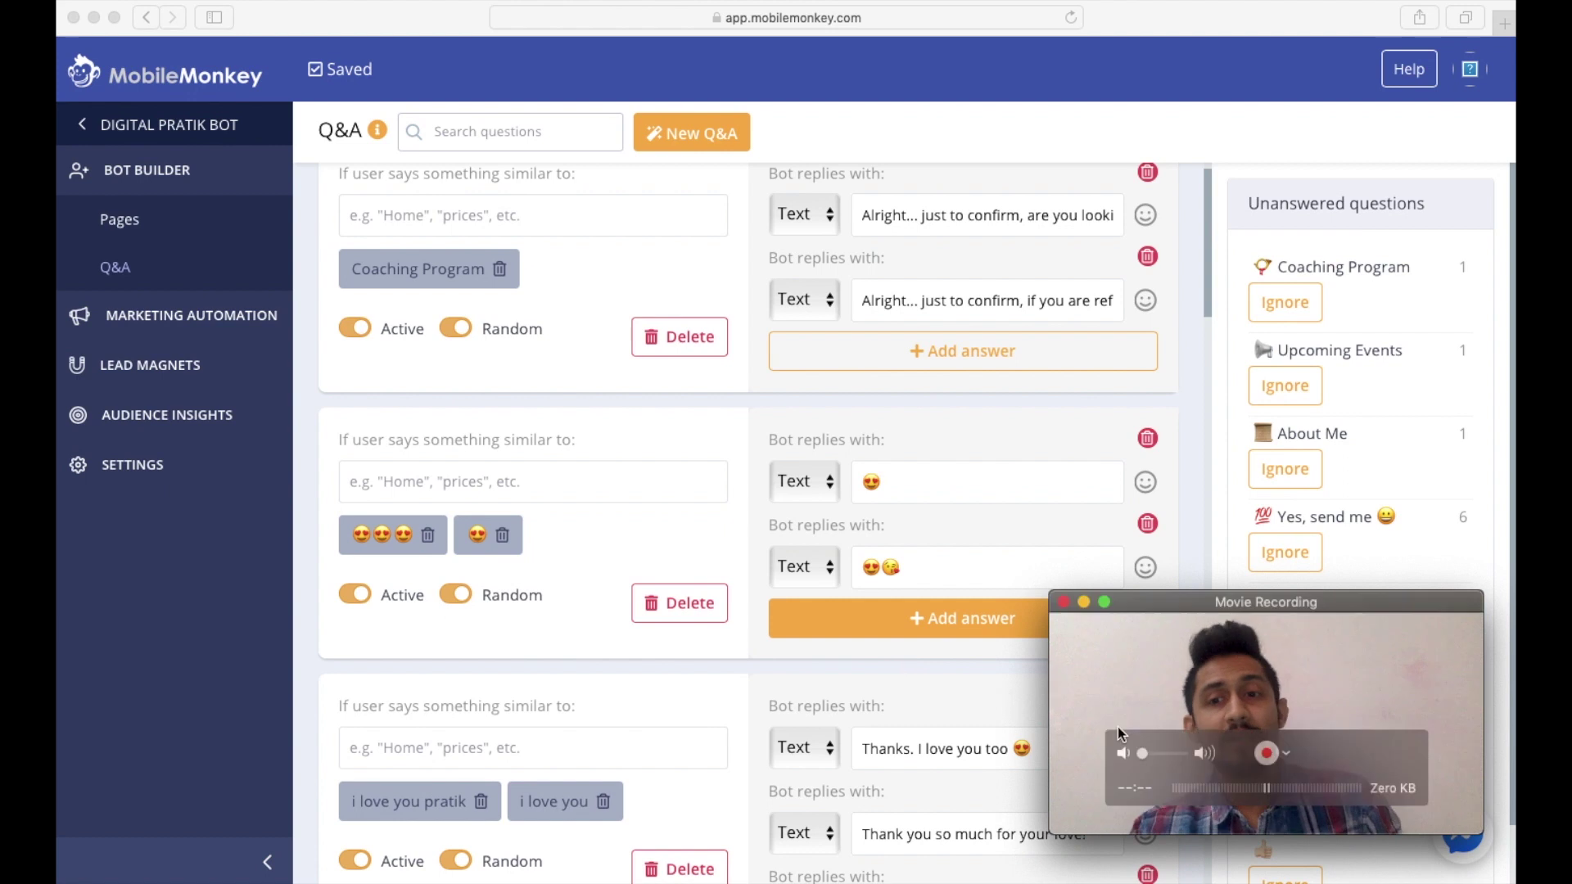